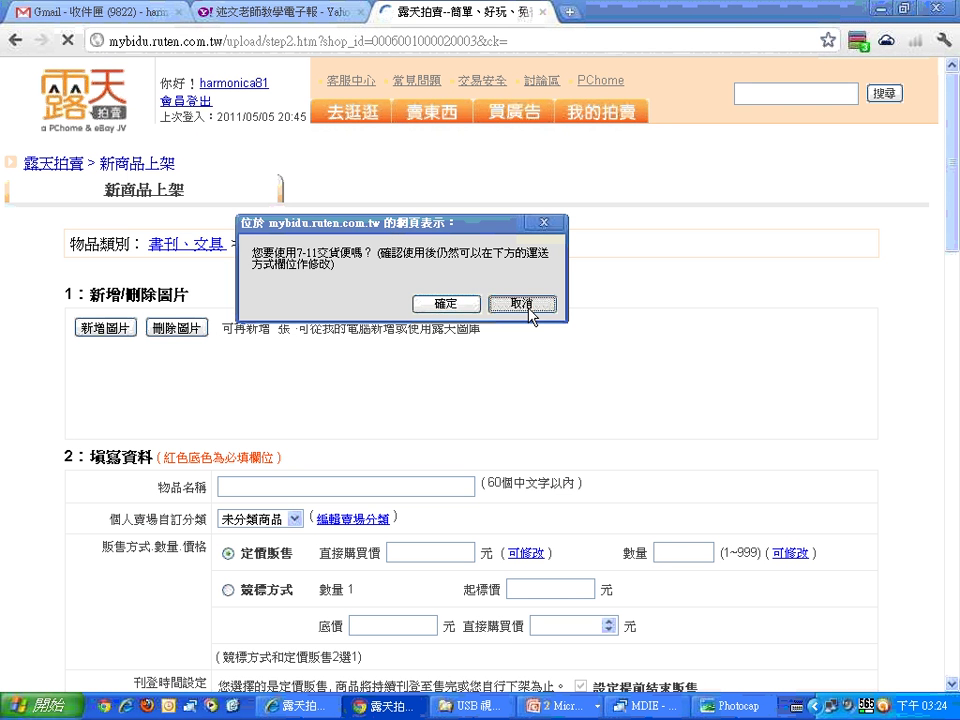
- Decline the 7-11交貨便 offer and look over the picture and item data sections of the new listing form
left_click(715, 485)
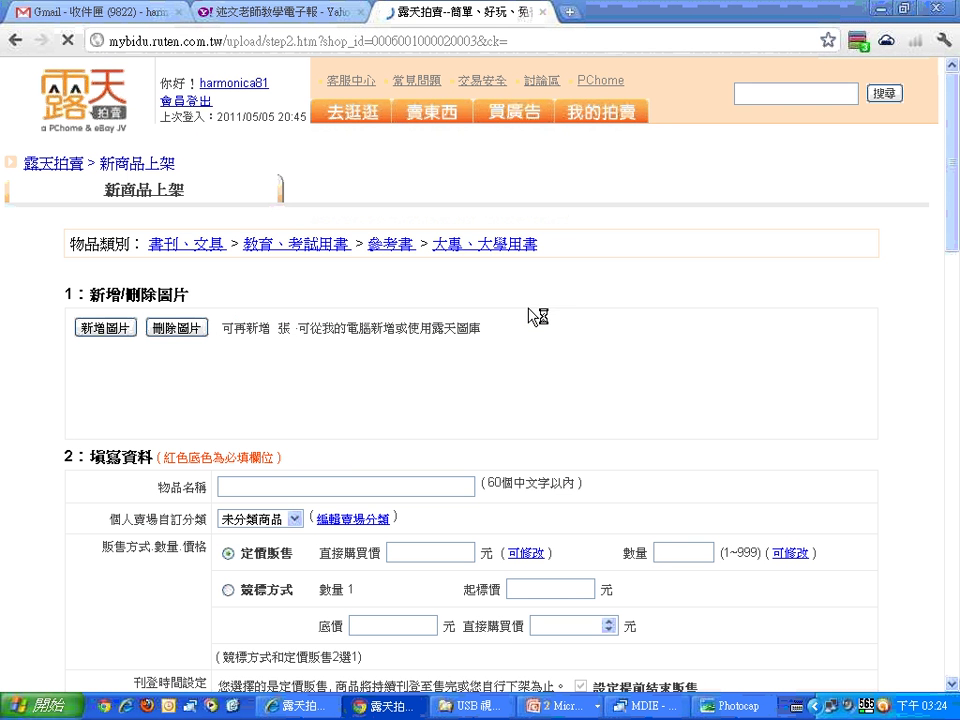
scroll(506, 349, "down", 1)
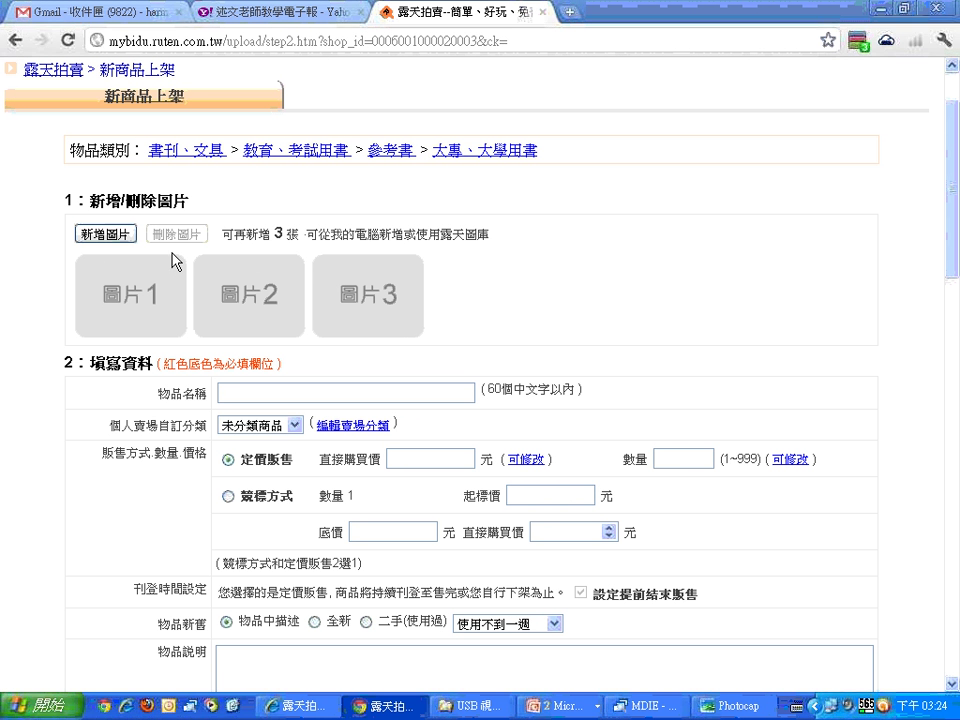
scroll(135, 182, "down", 2)
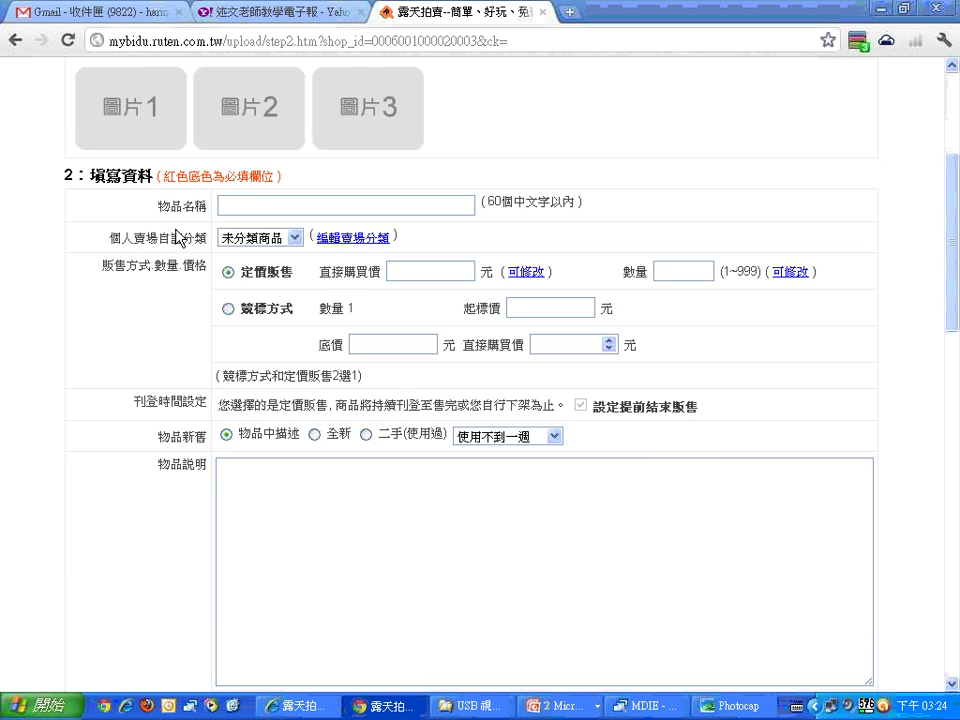
scroll(172, 260, "up", 2)
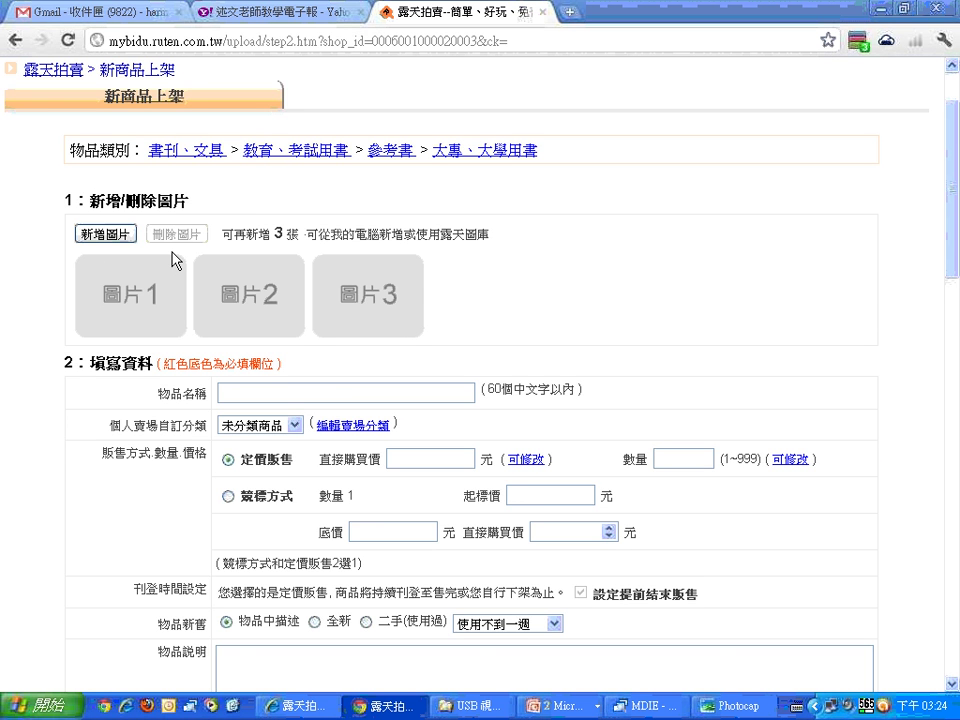
scroll(176, 260, "down", 2)
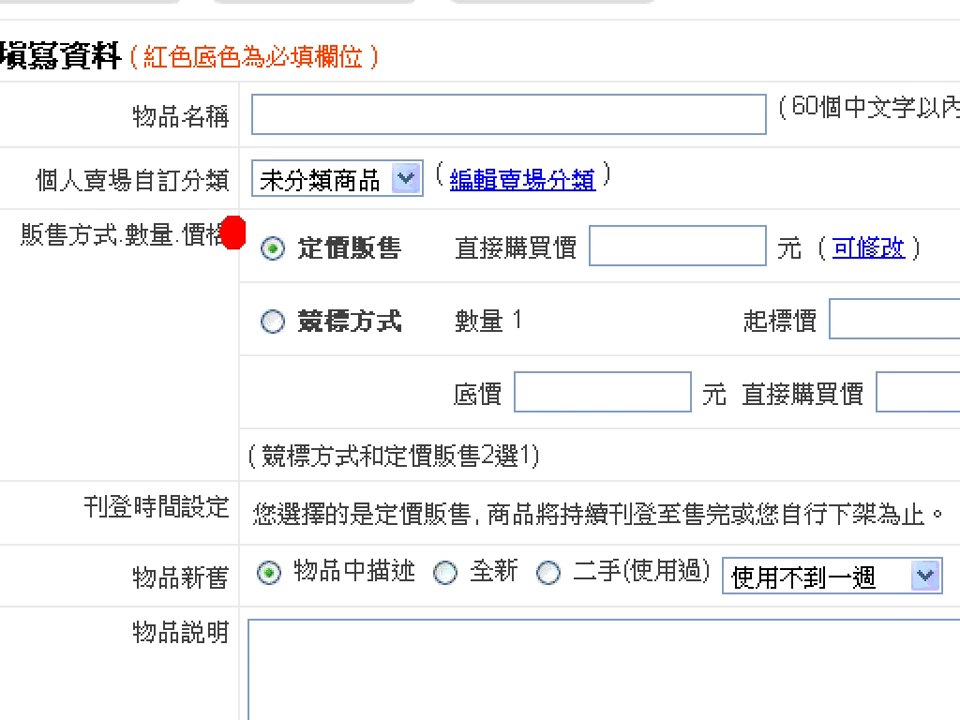
- Mark the 販售方式.數量.價格 section in red, underlining its 定價販售 and 競標方式 options
left_click_drag(234, 216, 238, 364)
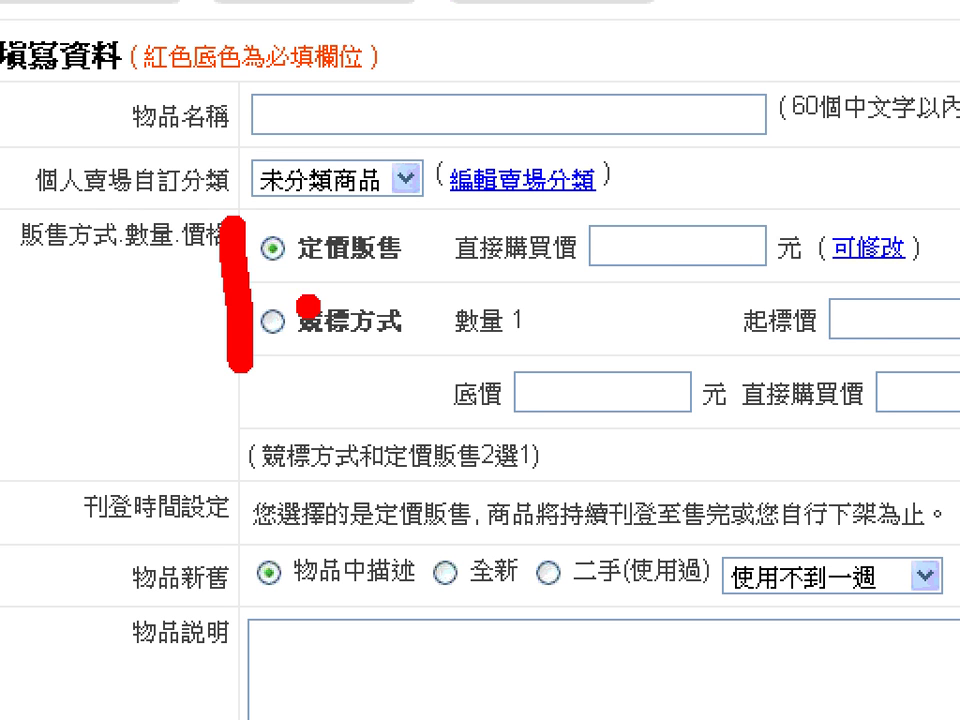
left_click_drag(262, 272, 630, 284)
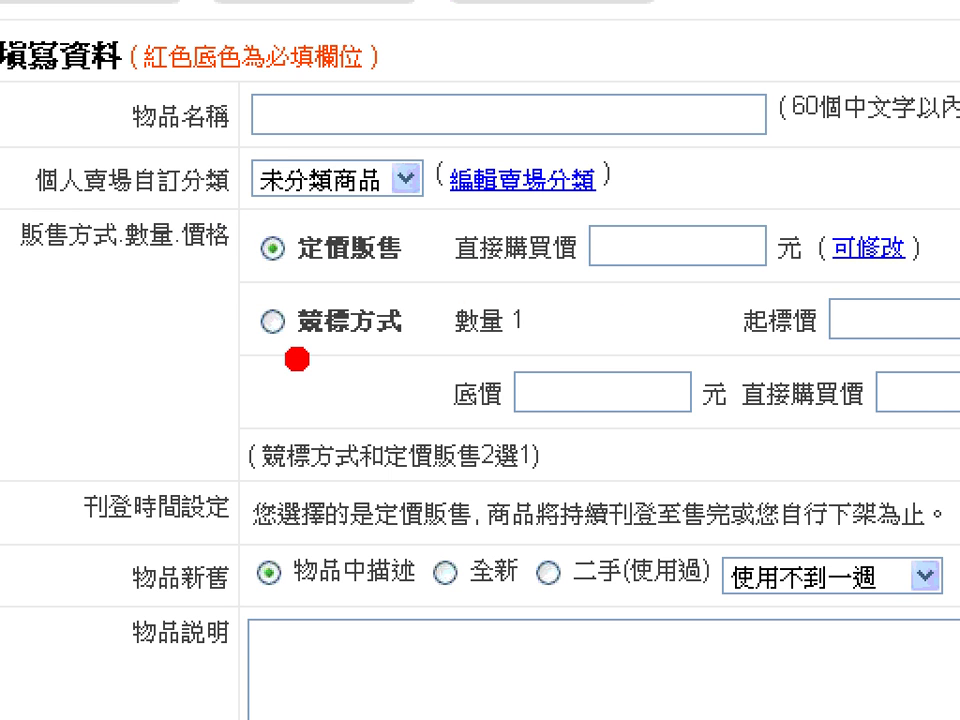
left_click_drag(246, 351, 378, 356)
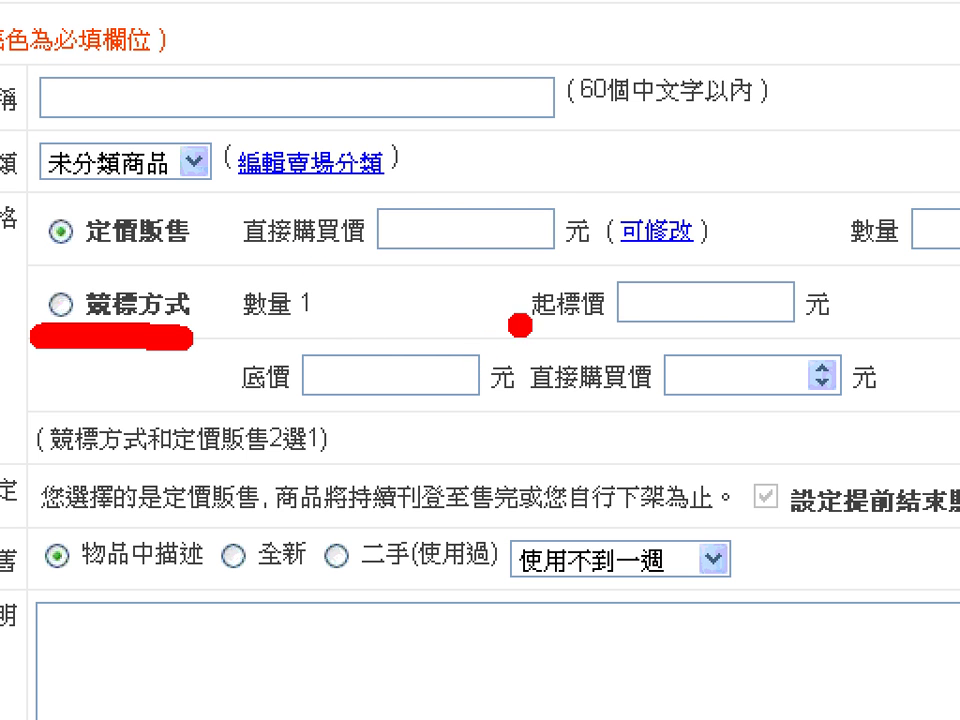
- Mark the auction's 起標價, 底價 and 直接購買價 fields in red and put a check mark at 定價販售
mouse_move(446, 282)
left_mouse_down()
mouse_move(553, 240)
mouse_move(556, 212)
left_mouse_up()
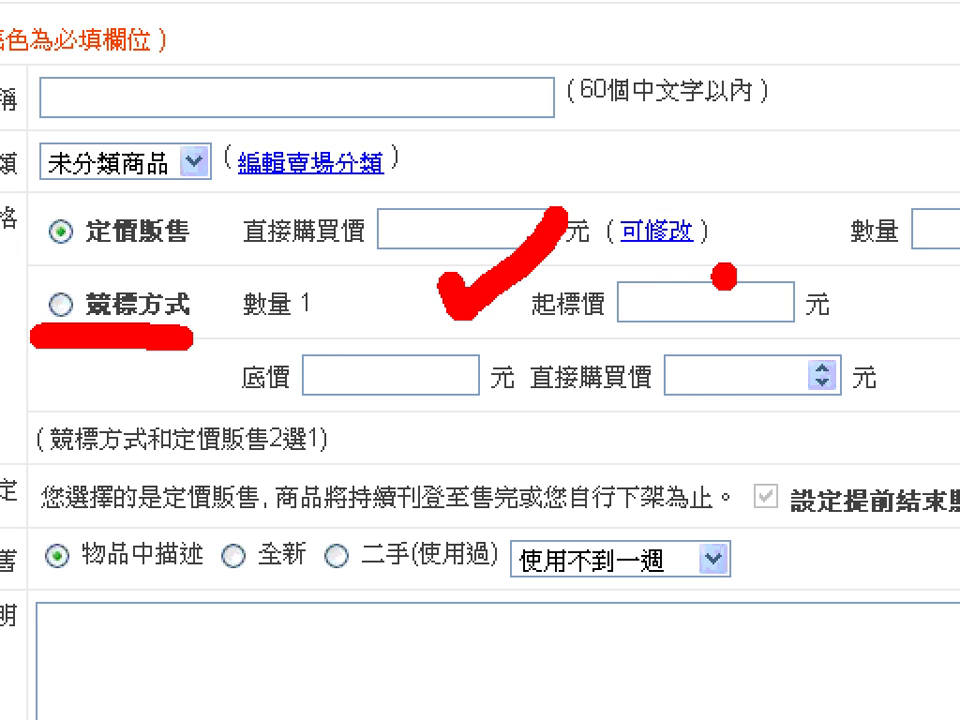
left_click_drag(727, 270, 711, 325)
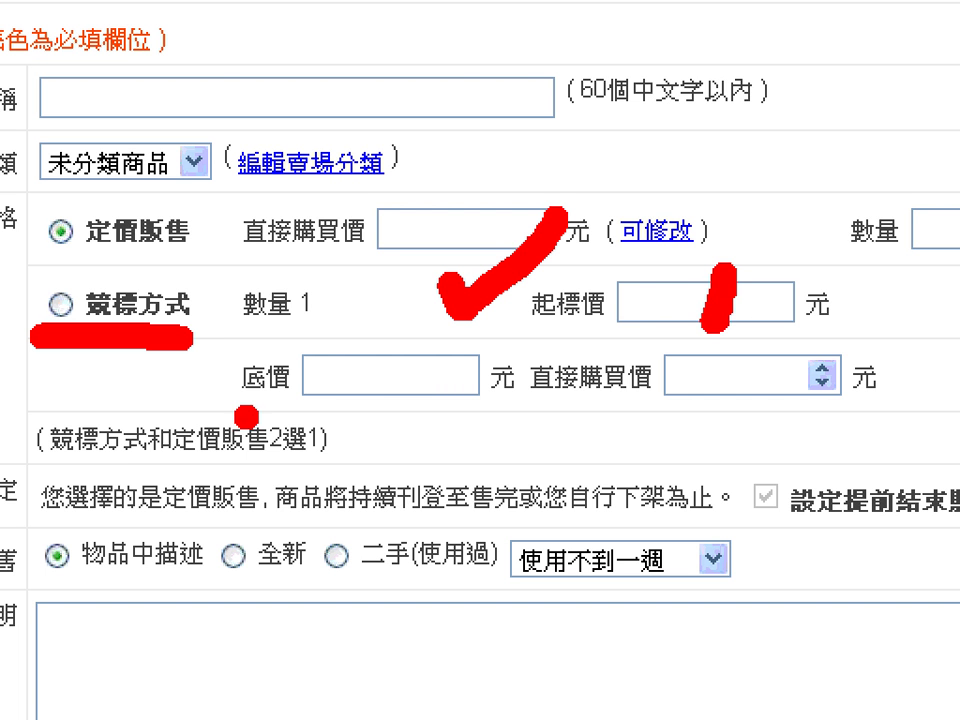
mouse_move(224, 415)
left_mouse_down()
mouse_move(460, 406)
mouse_move(495, 415)
left_mouse_up()
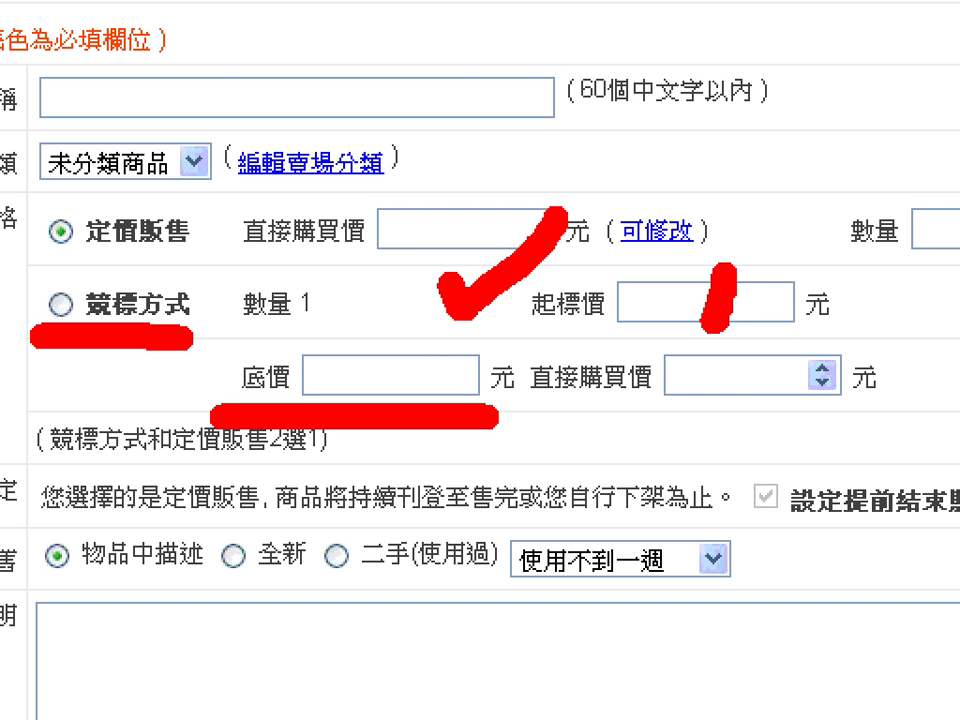
left_click_drag(525, 410, 872, 428)
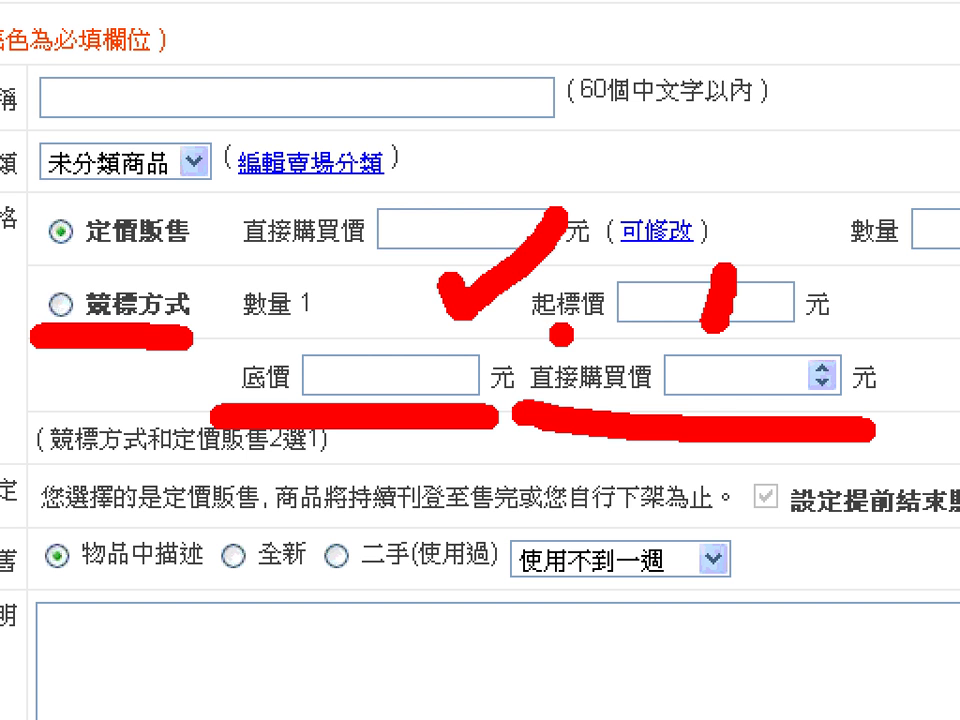
left_click_drag(194, 183, 300, 100)
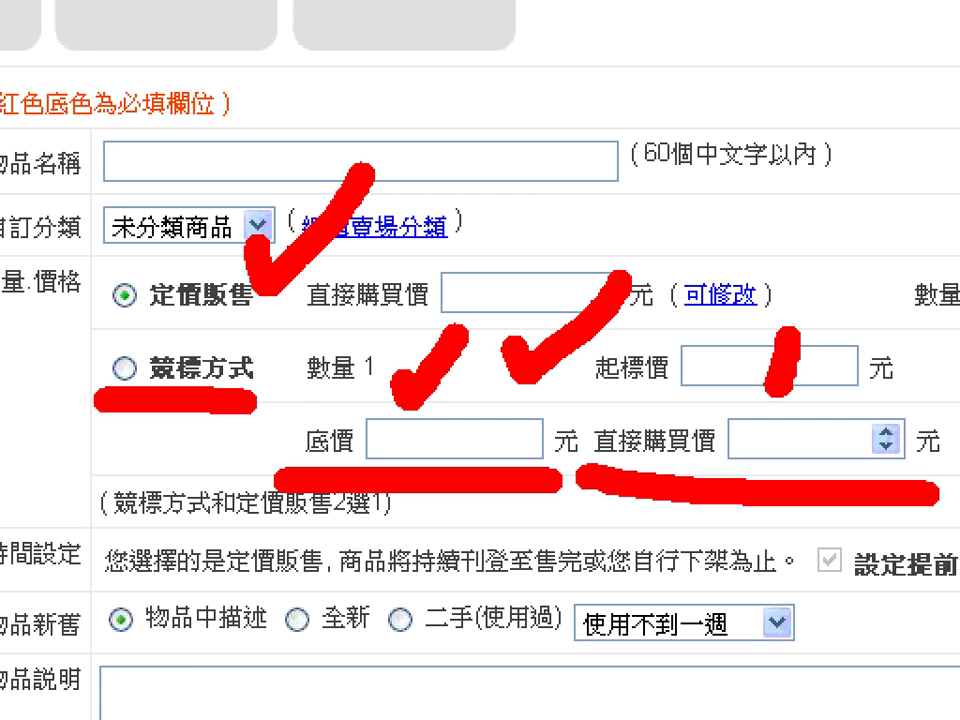
left_click_drag(255, 398, 300, 345)
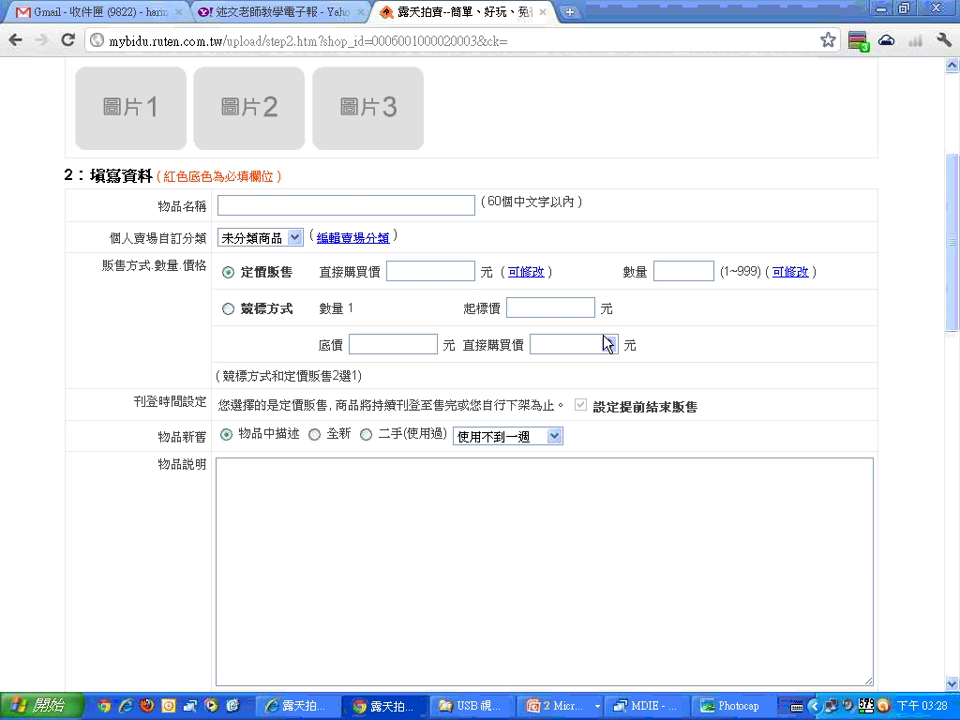
- Go past the item description to the 買家下標限制 row, then check-mark and underline it in red
left_click(304, 512)
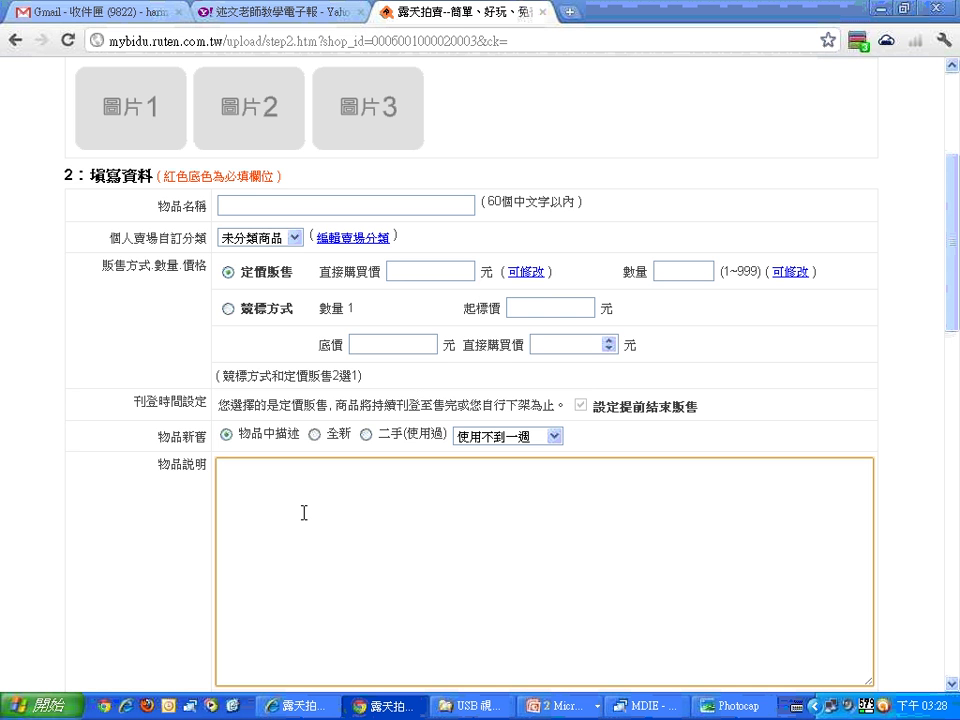
scroll(304, 512, "down", 5)
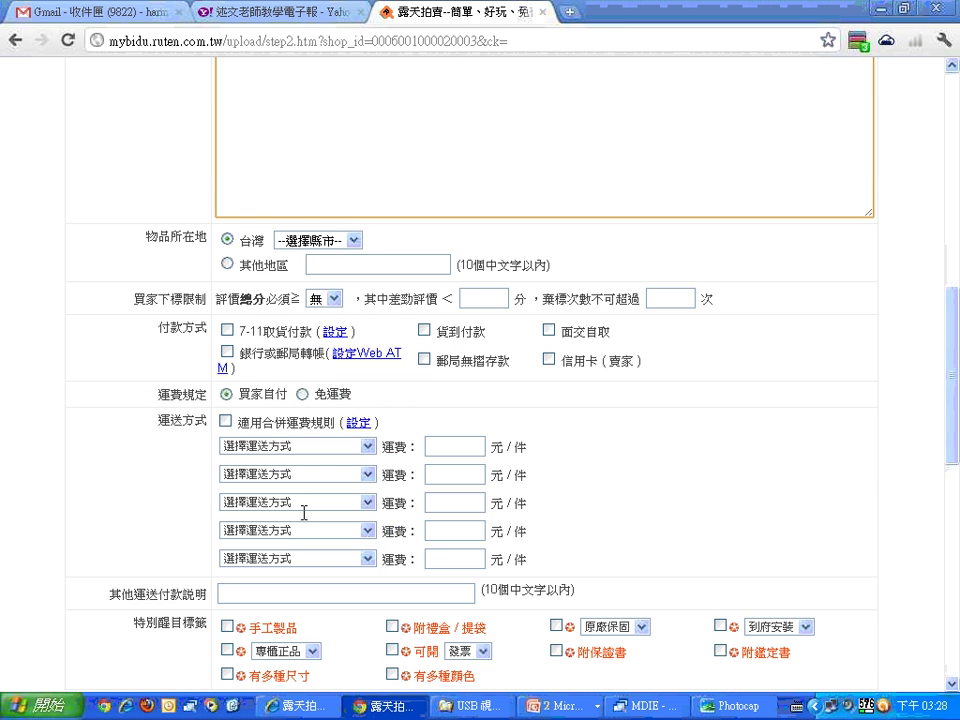
scroll(304, 512, "down", 1)
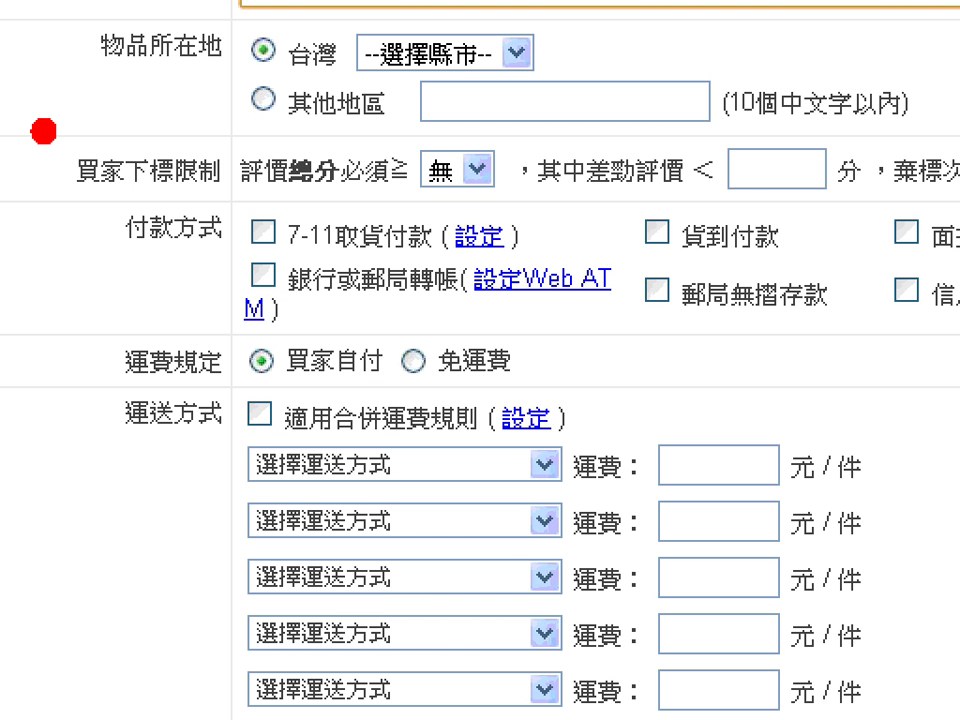
left_click_drag(43, 130, 112, 82)
left_click_drag(55, 196, 958, 214)
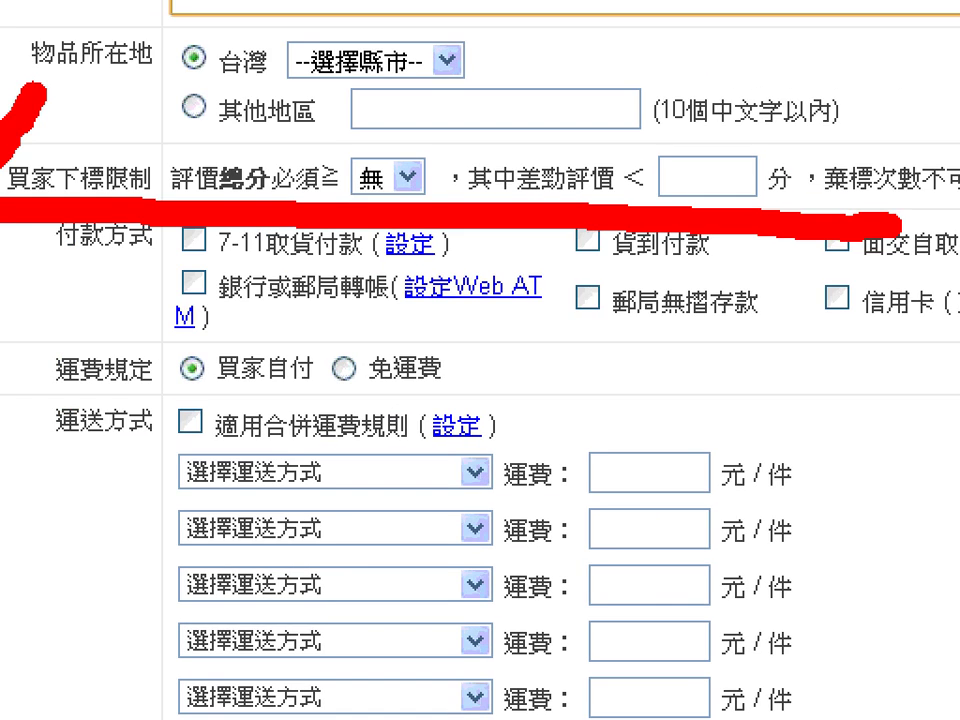
- Check-mark the 評價總分, 差勁評價 and 棄標次數 limits in the buyer restriction row, then clear the red marks
left_click(549, 350)
left_click_drag(222, 70, 165, 50)
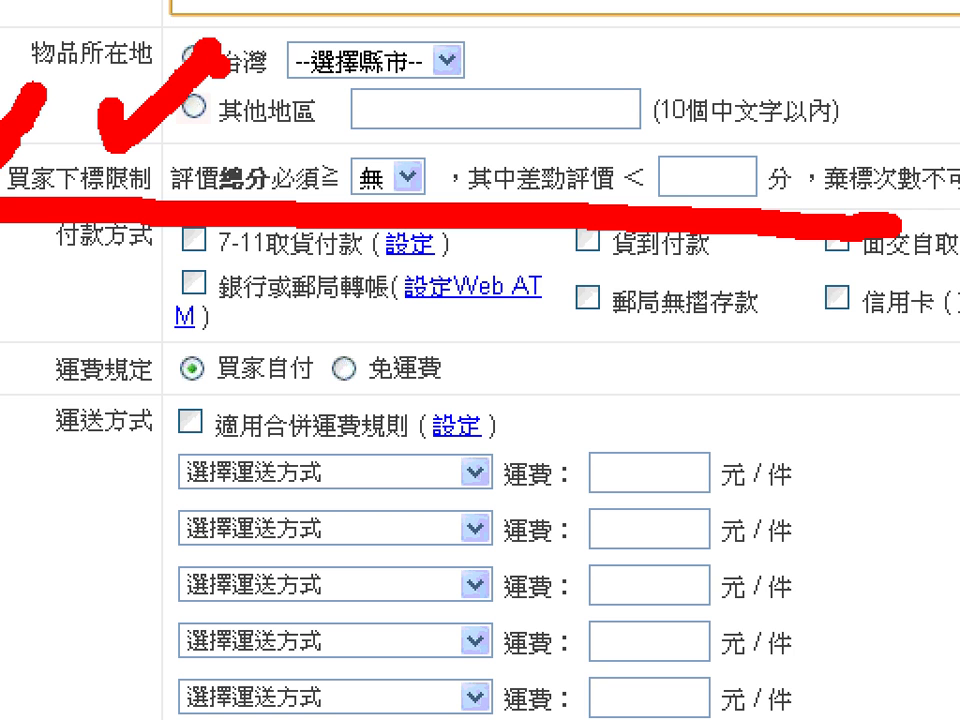
left_click(222, 145)
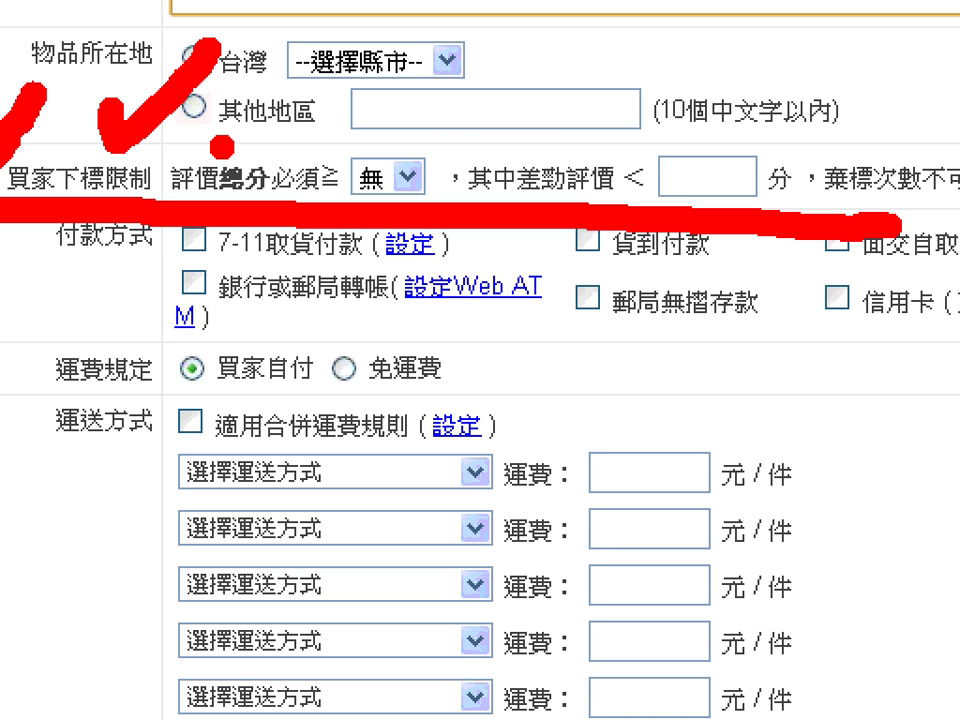
left_click_drag(614, 80, 765, 1)
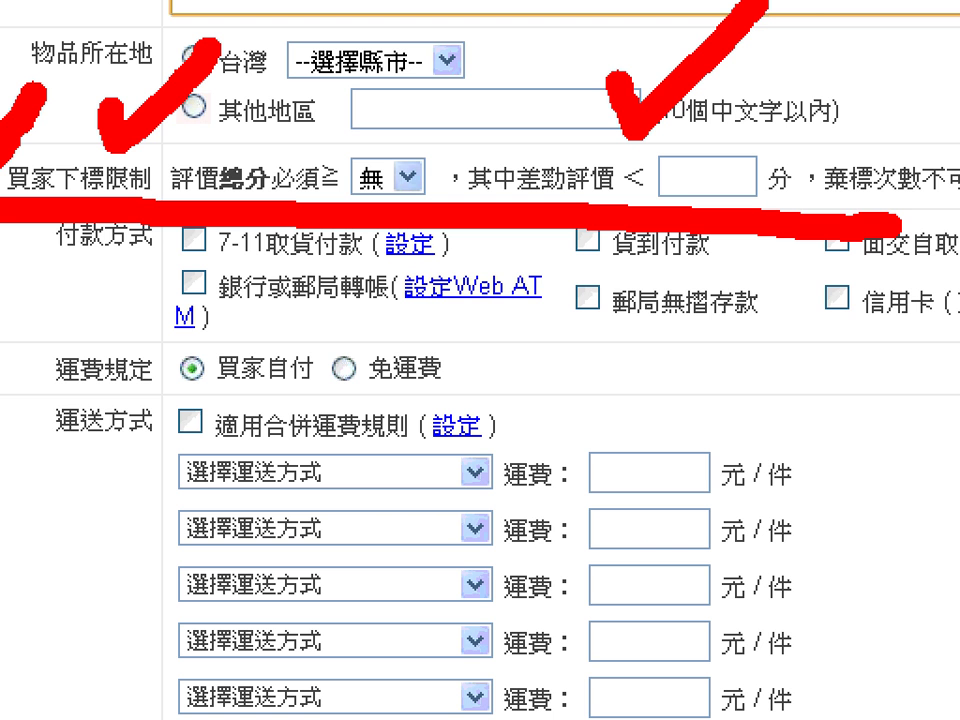
left_click_drag(765, 2, 785, 5)
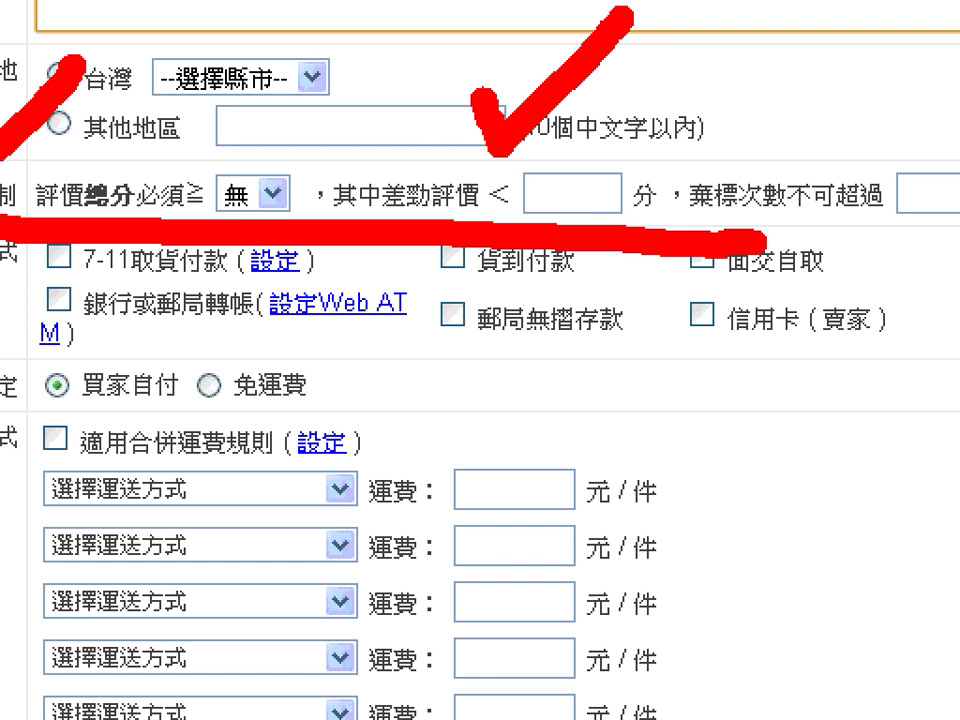
left_click(835, 160)
key("ctrl+z")
left_click_drag(724, 125, 885, 50)
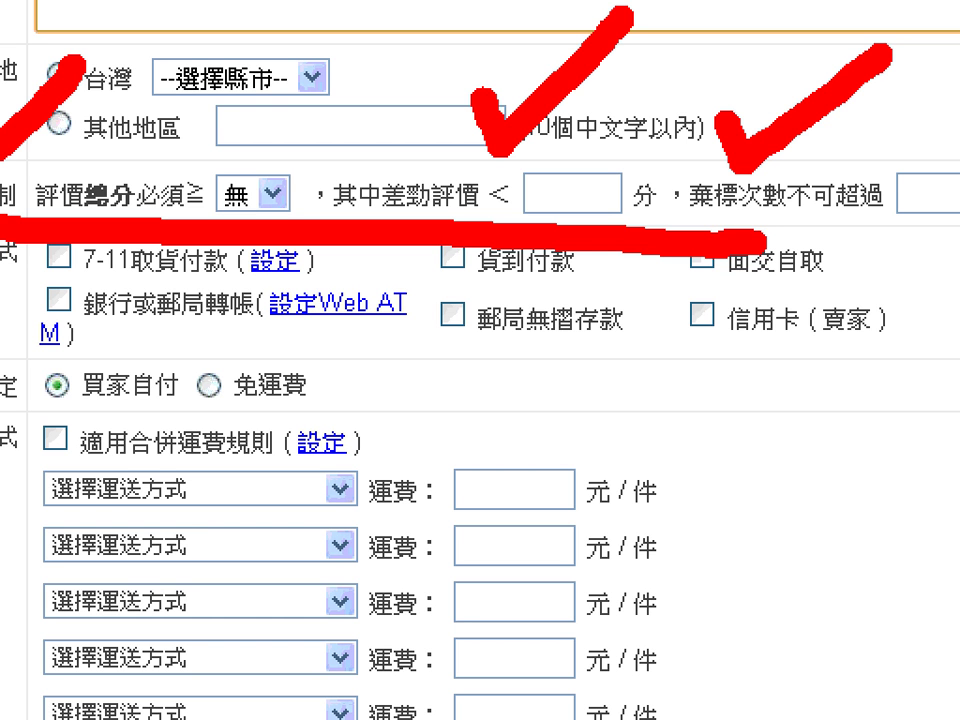
key("e")
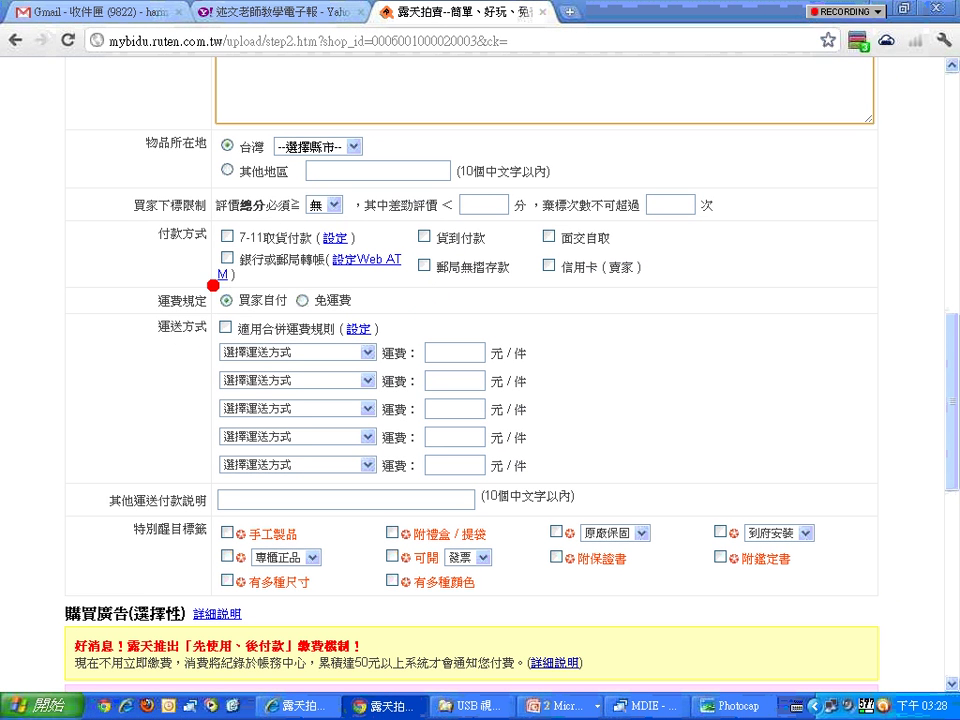
- Underline the 付款方式 options in red, redrawing the line once, and add a check mark above 面交自取
mouse_move(208, 287)
left_mouse_down()
mouse_move(315, 268)
mouse_move(555, 276)
mouse_move(648, 268)
left_mouse_up()
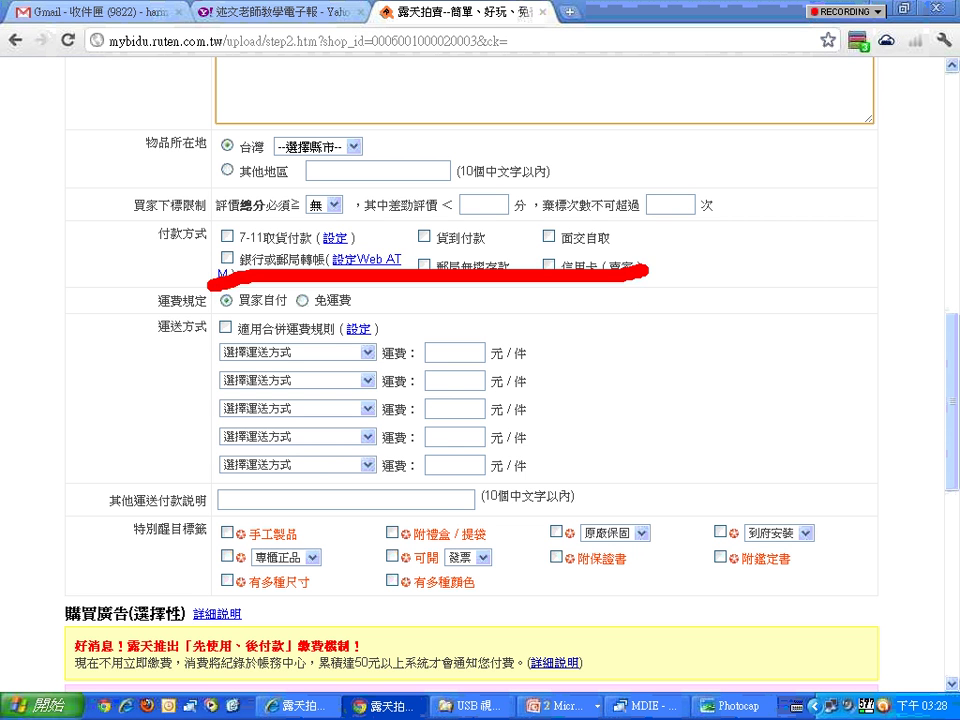
key("e")
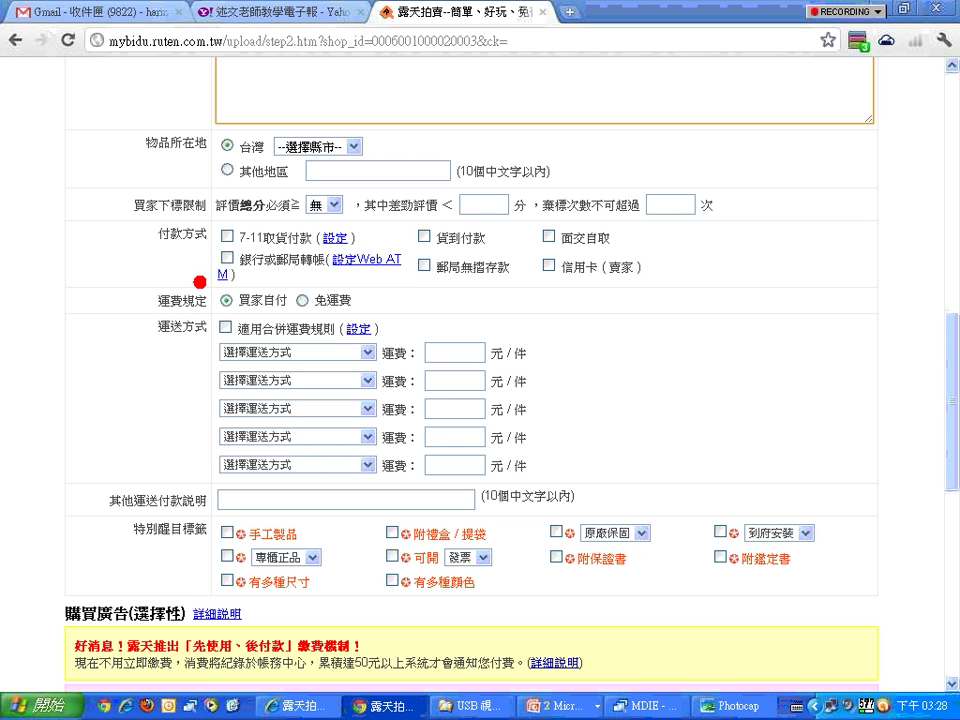
left_click_drag(200, 282, 695, 291)
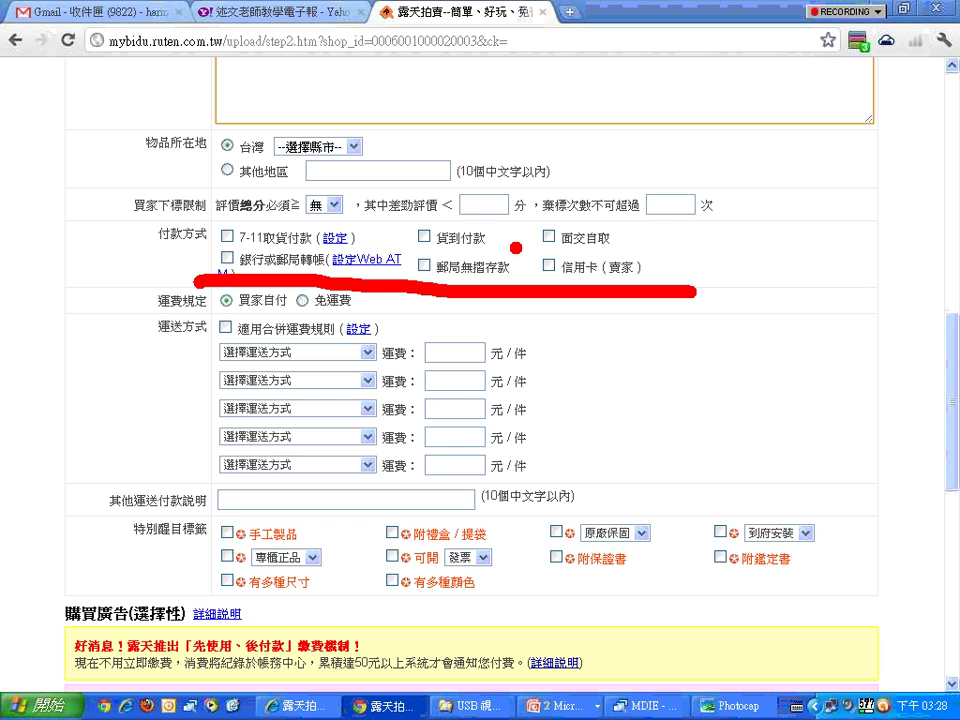
mouse_move(525, 205)
left_mouse_down()
mouse_move(562, 190)
mouse_move(595, 155)
left_mouse_up()
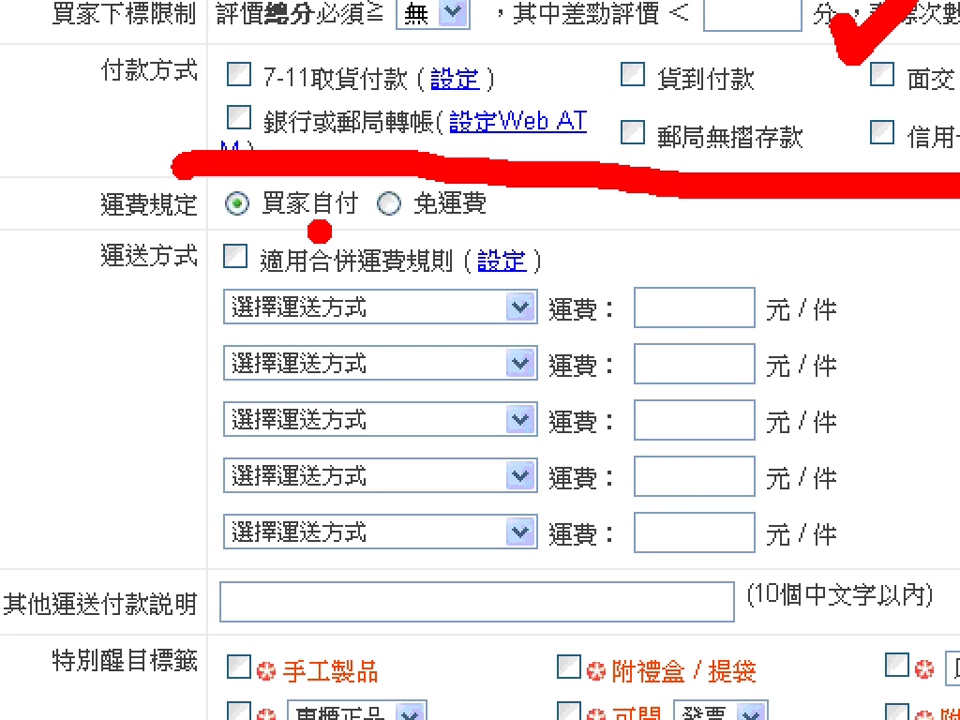
- Mark the 運費規定 and 運送方式 sections in red and open the first shipping method list
left_click_drag(60, 220, 70, 578)
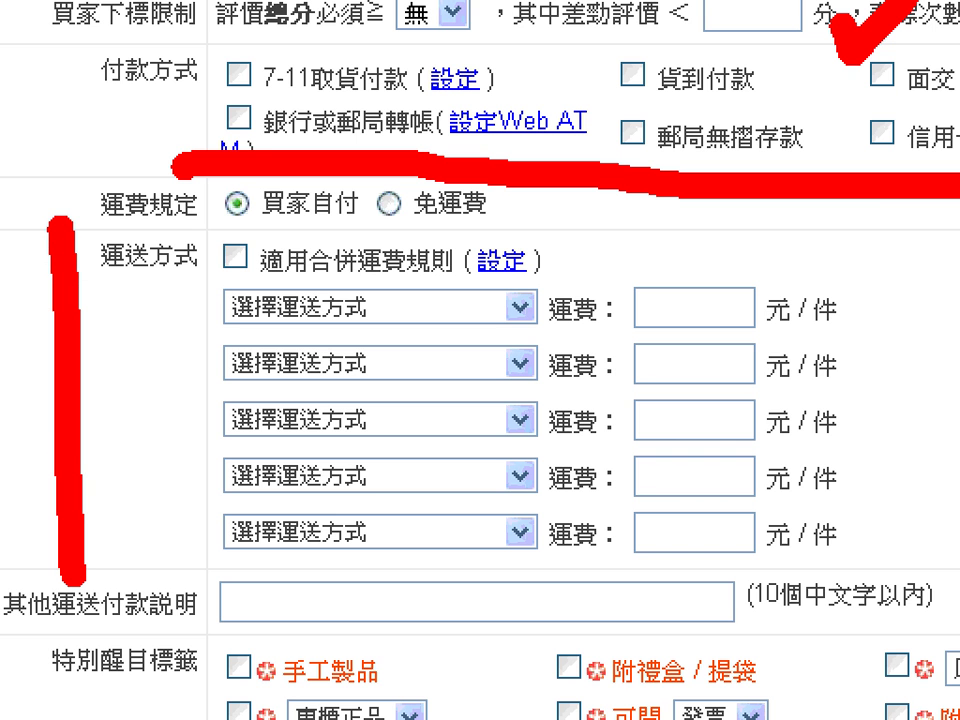
left_click_drag(834, 267, 958, 208)
left_click(235, 272)
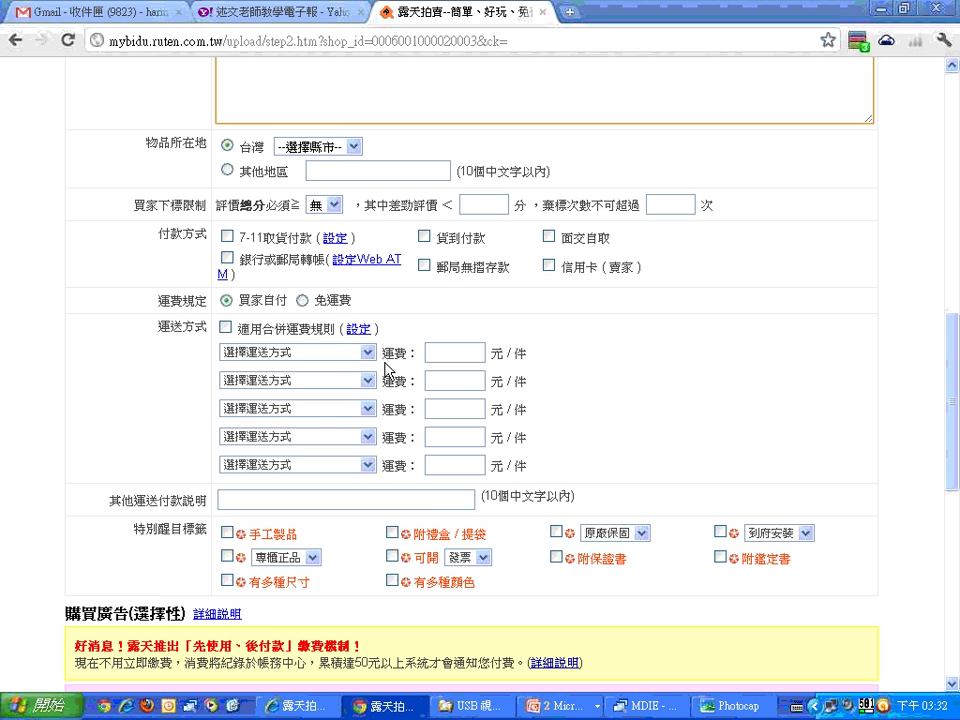
left_click(520, 307)
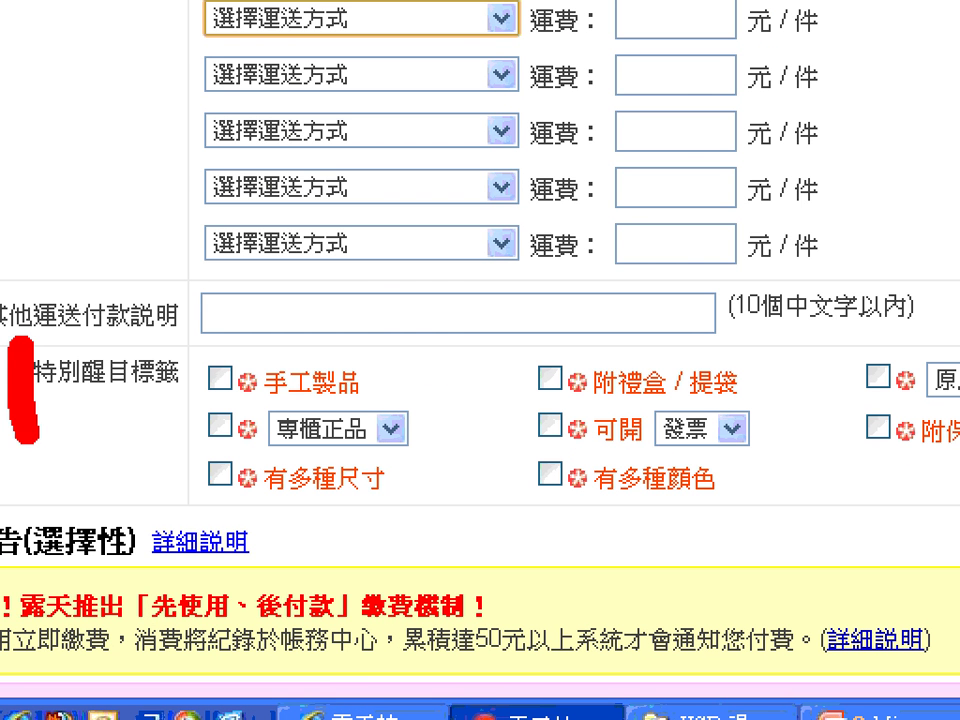
- Mark the 特別醒目標籤 row and frame the paid advertising options in red, underlining 優先曝光
left_click_drag(22, 428, 165, 400)
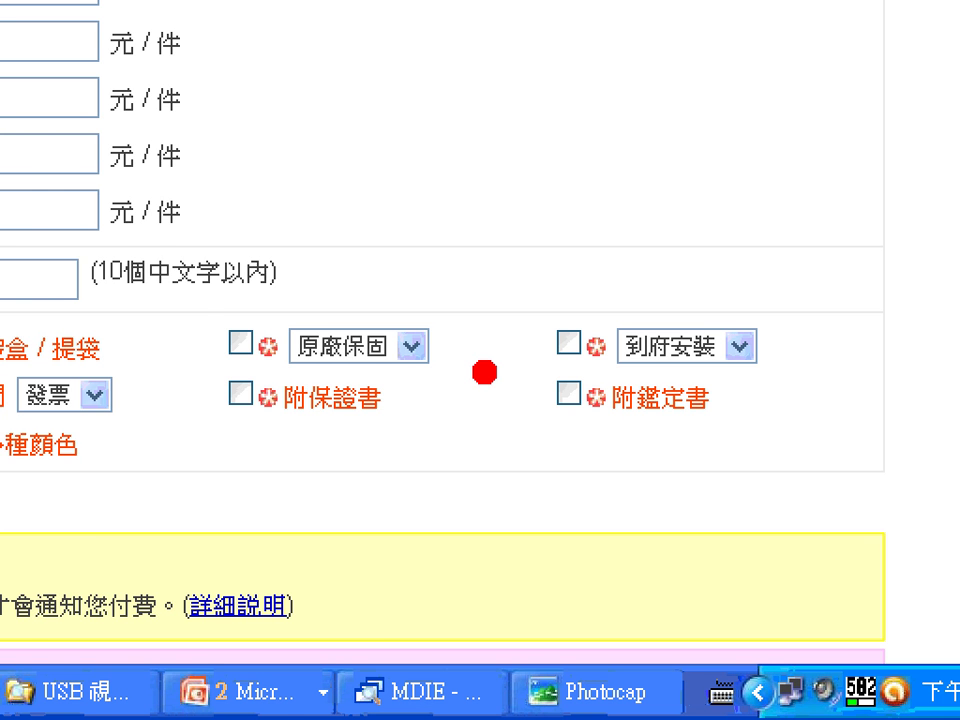
scroll(657, 540, "down", 5)
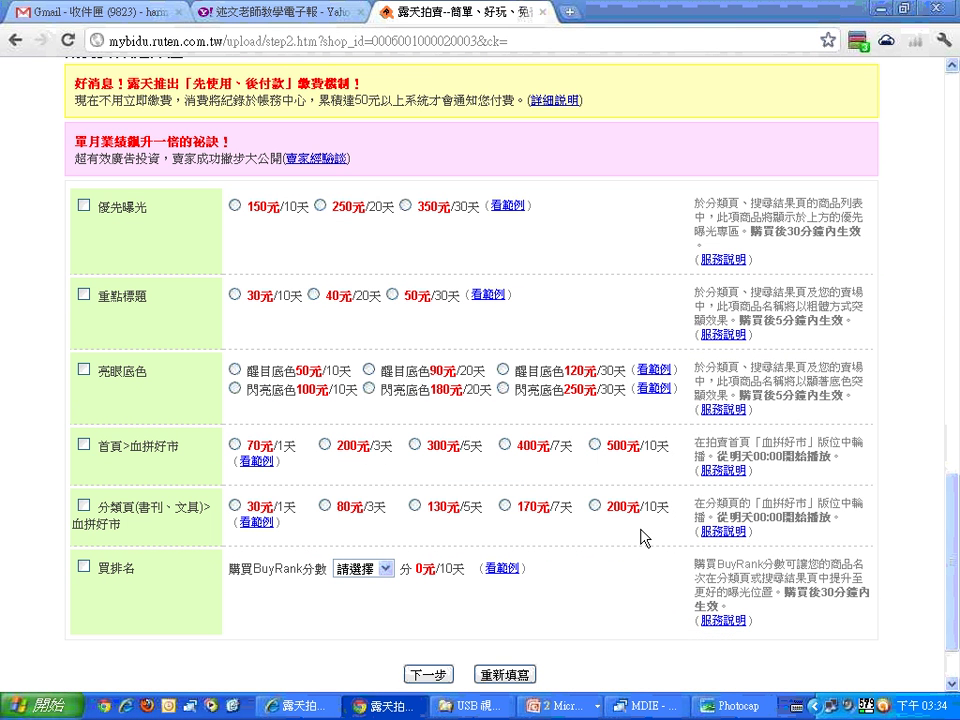
mouse_move(54, 126)
left_mouse_down()
mouse_move(100, 246)
mouse_move(550, 690)
mouse_move(928, 690)
mouse_move(925, 662)
left_mouse_up()
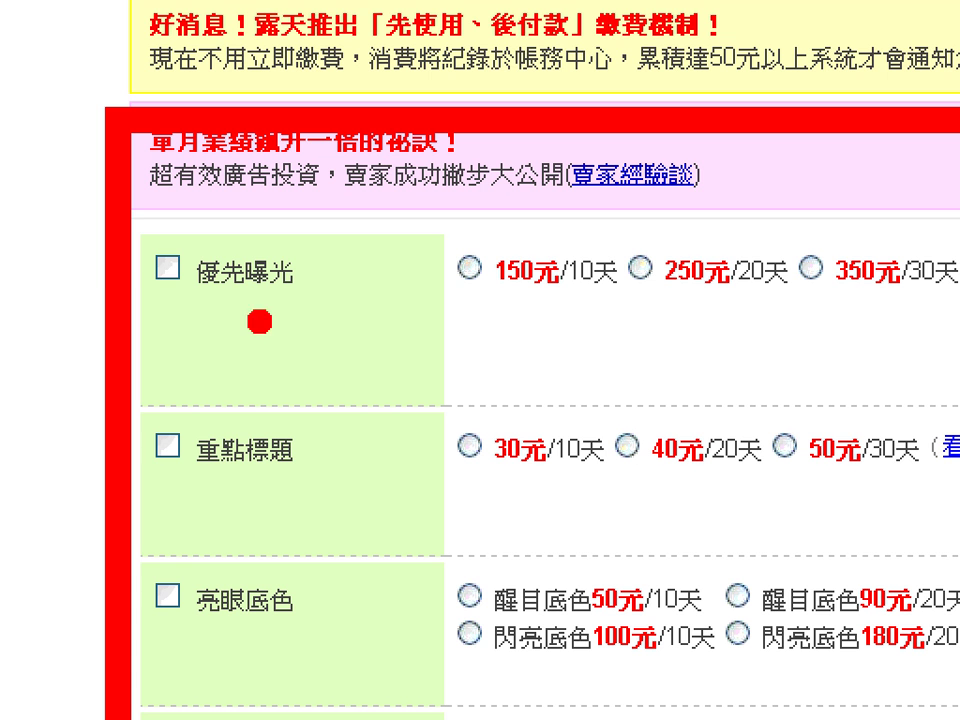
mouse_move(133, 300)
left_mouse_down()
mouse_move(318, 308)
mouse_move(372, 296)
left_mouse_up()
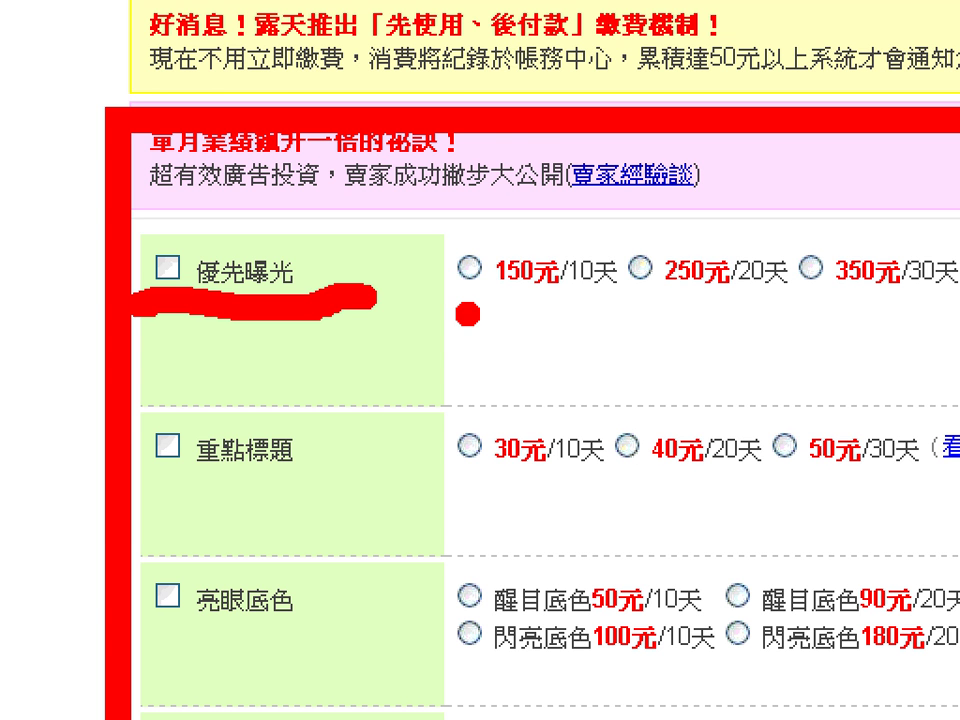
- Mark the paid advertising options in red: underline the 150元 price and 重點標題, line the rows below, and circle 買排名
left_click_drag(462, 313, 614, 323)
key("ctrl+z")
key("ctrl+y")
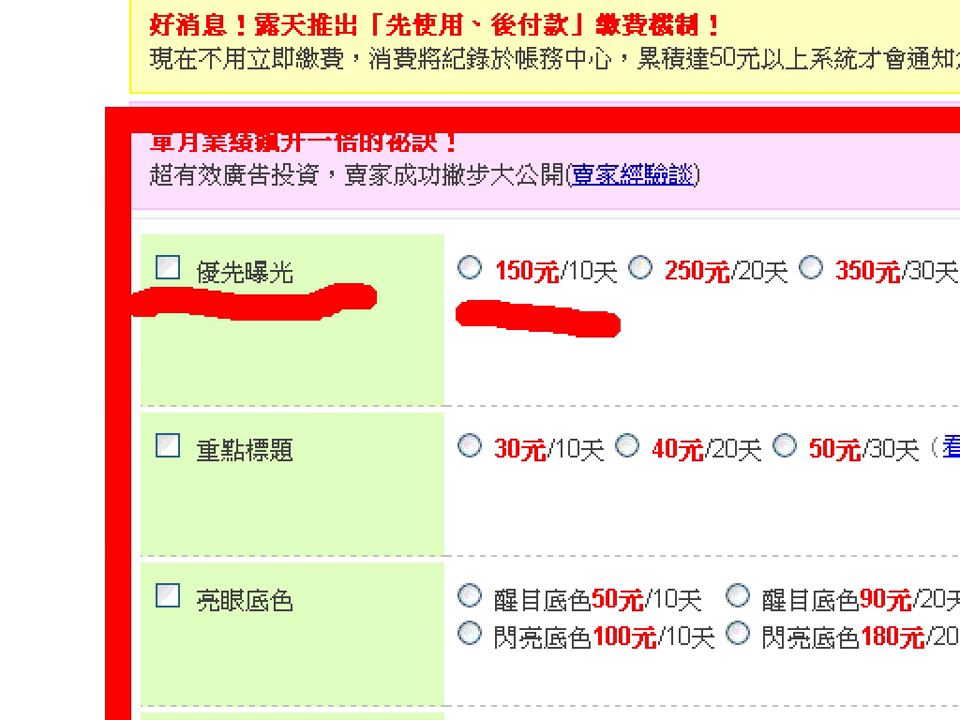
left_click_drag(148, 494, 300, 485)
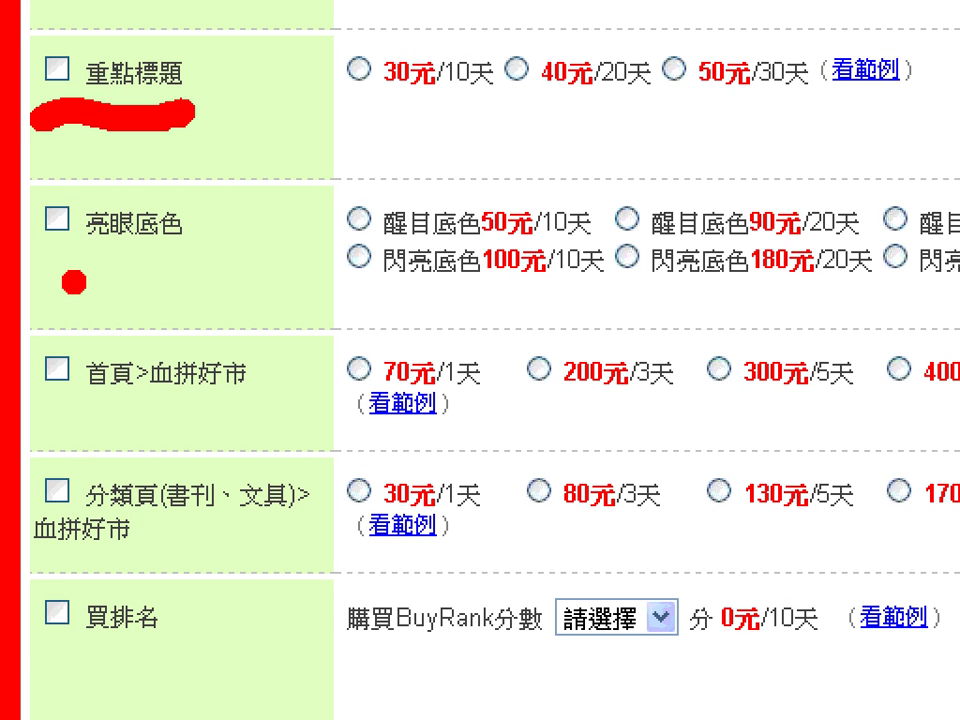
left_click_drag(66, 176, 80, 520)
mouse_move(60, 566)
left_mouse_down()
mouse_move(225, 577)
mouse_move(20, 550)
left_mouse_up()
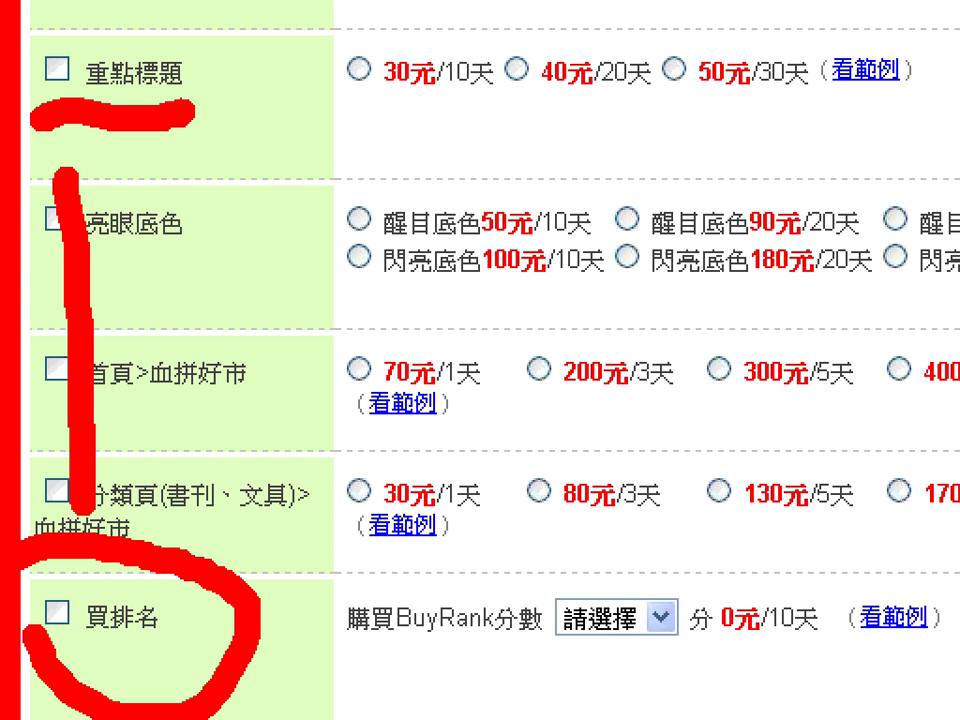
key("Escape")
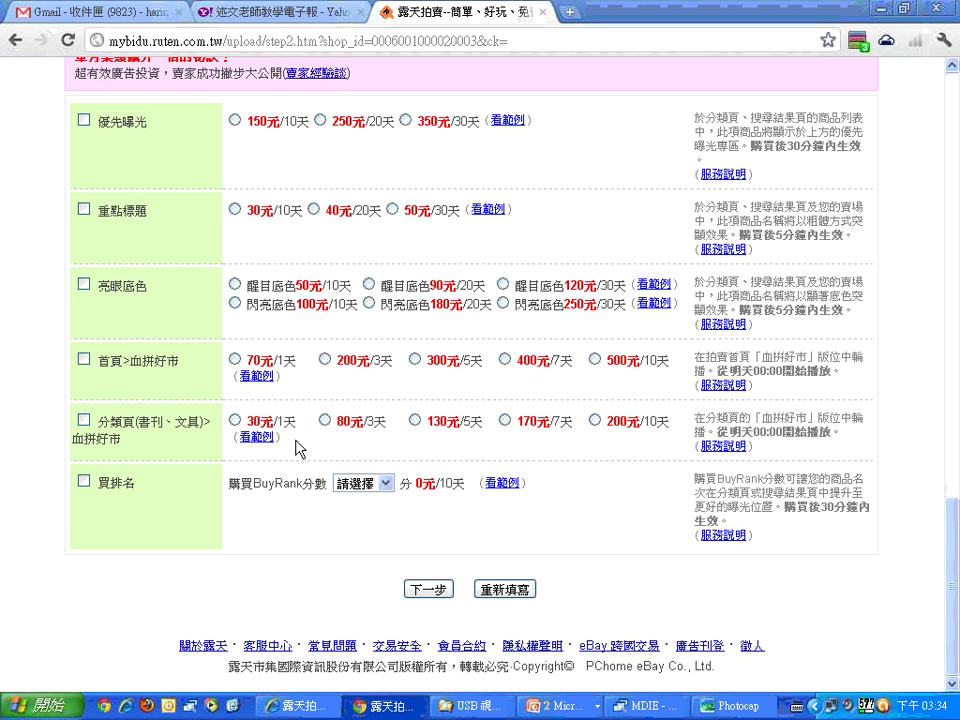
- View the 看範例 examples for 重點標題 and 優先曝光, and check the blog page before returning to the listing form
left_click(497, 212)
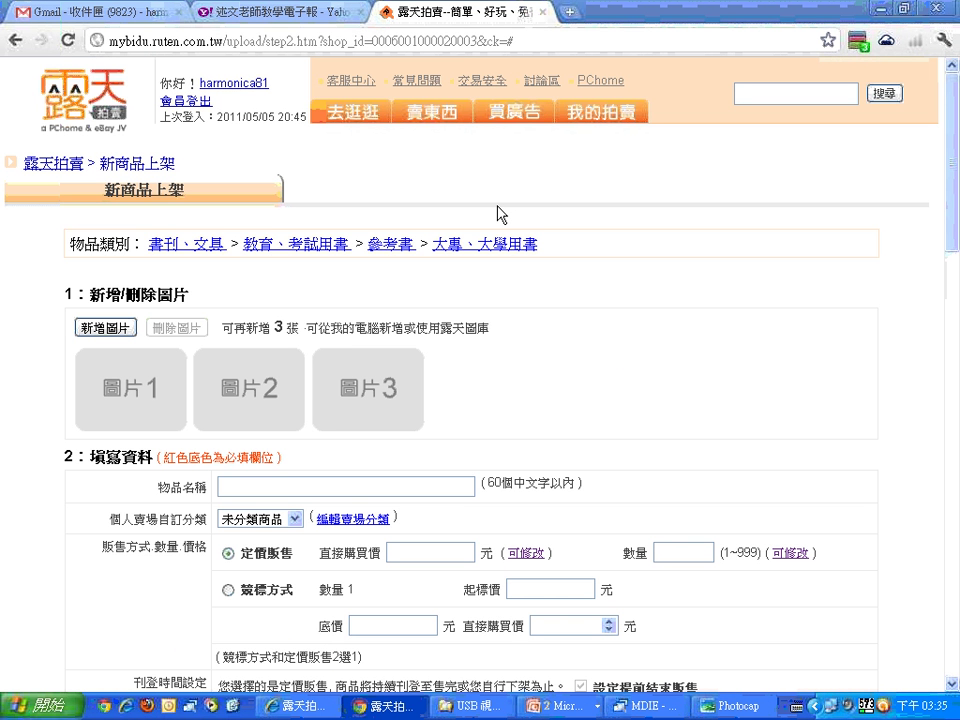
scroll(497, 212, "down", 15)
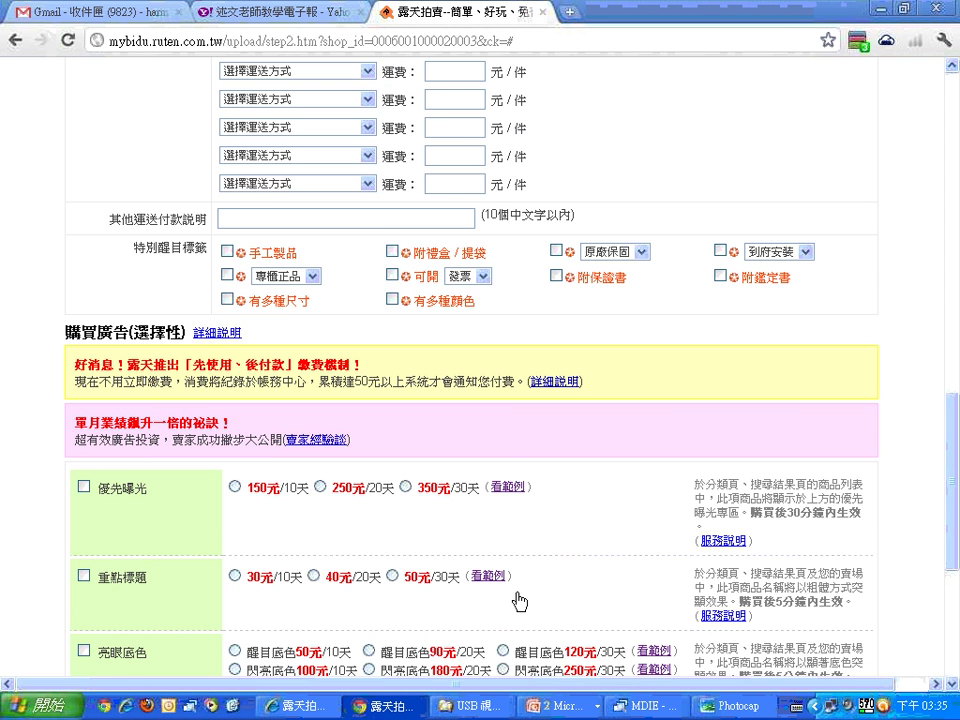
left_click(506, 488)
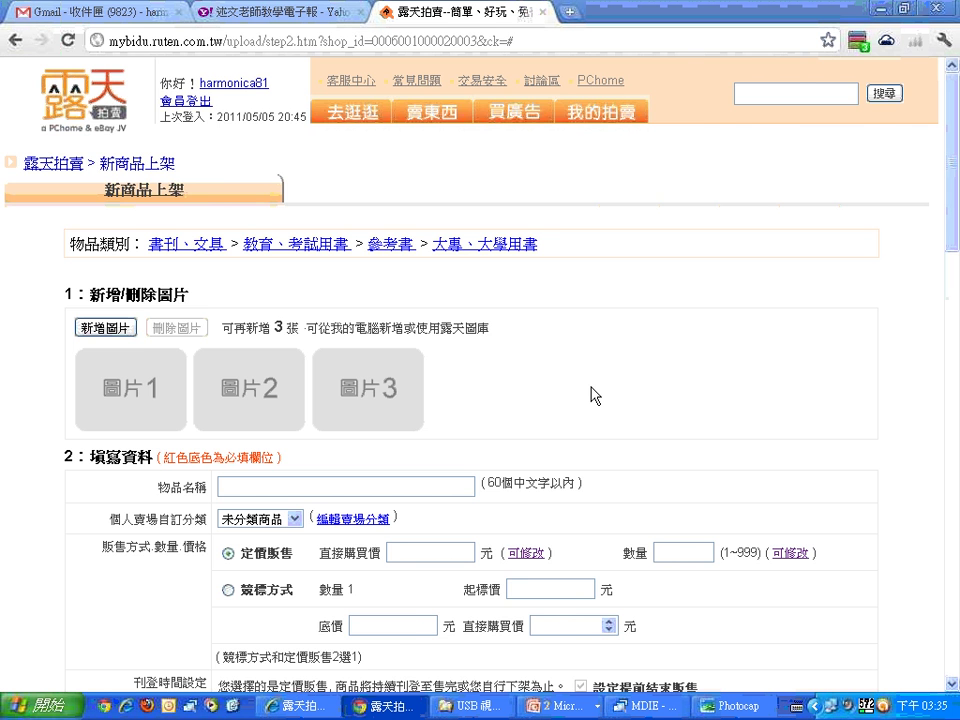
scroll(594, 394, "down", 8)
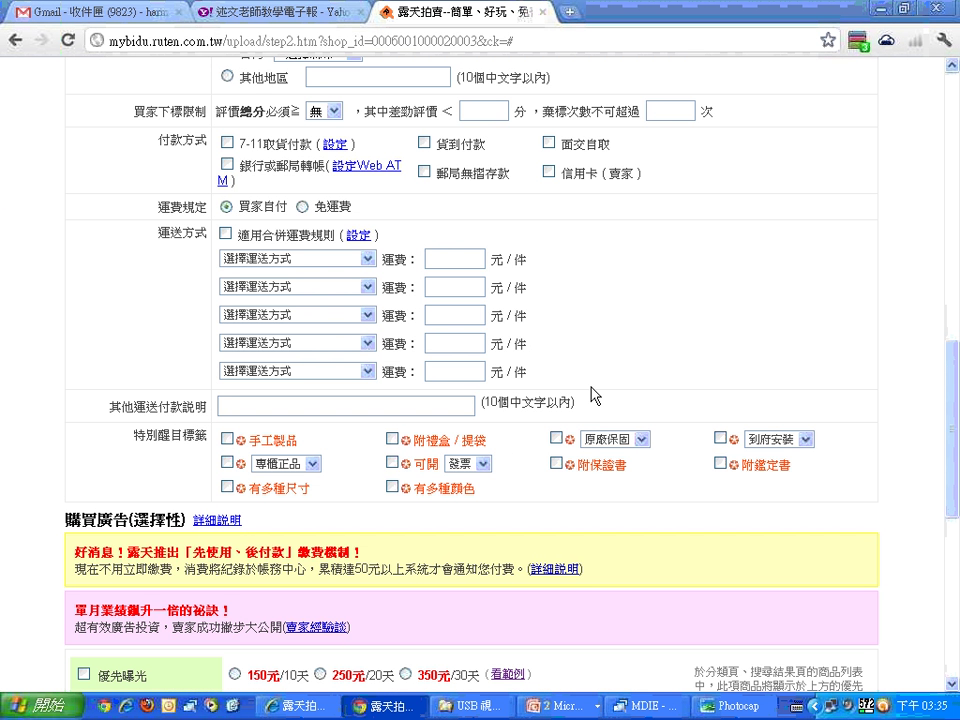
scroll(594, 394, "down", 1)
scroll(594, 394, "down", 2)
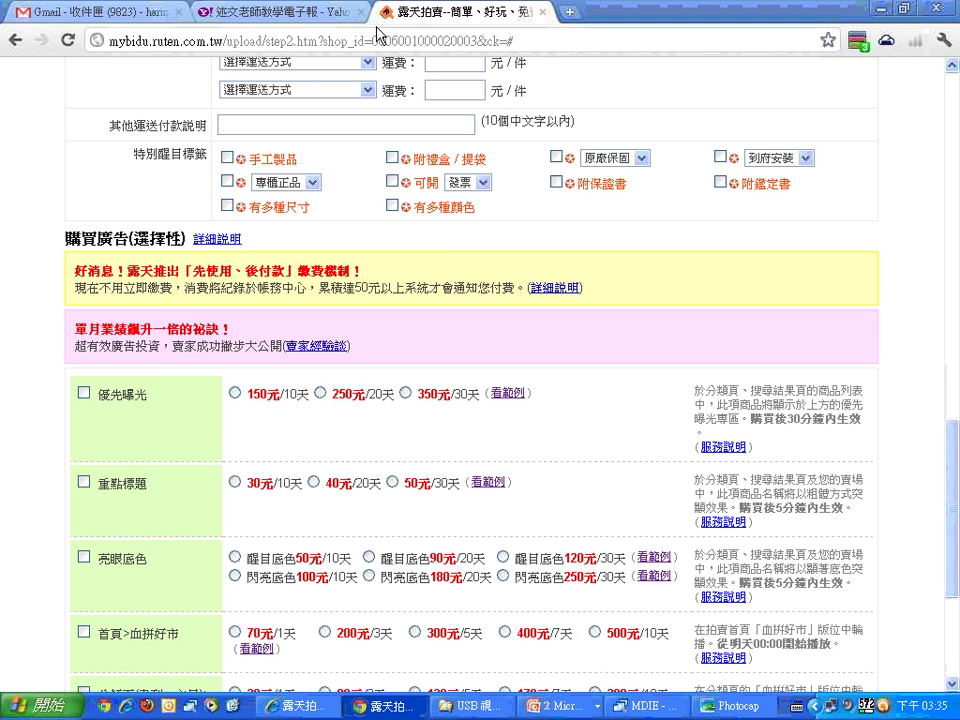
left_click(323, 14)
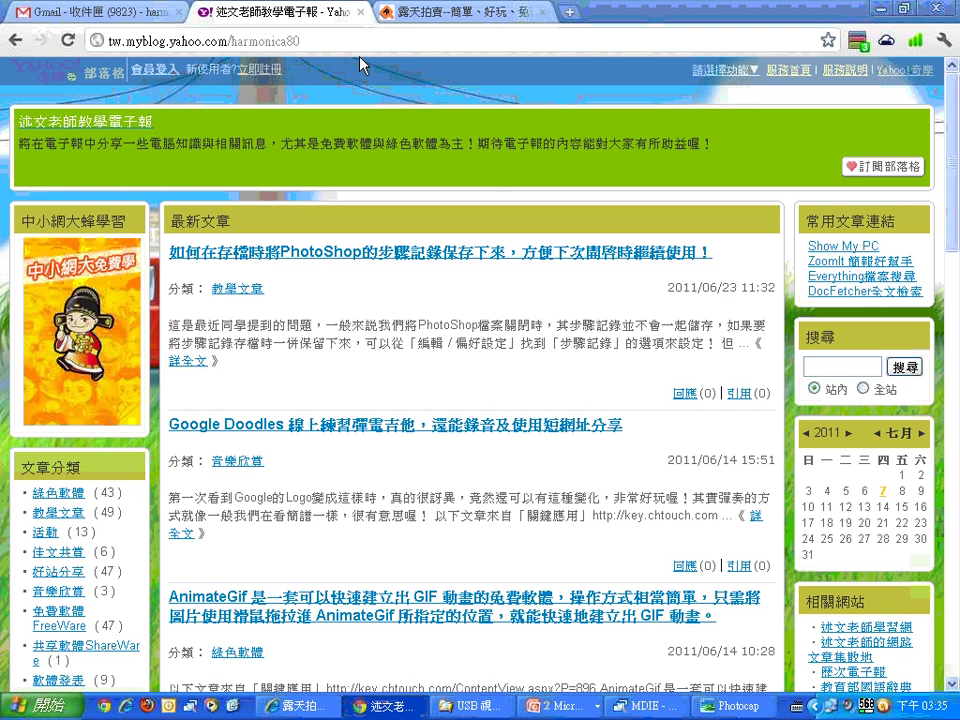
left_click(465, 13)
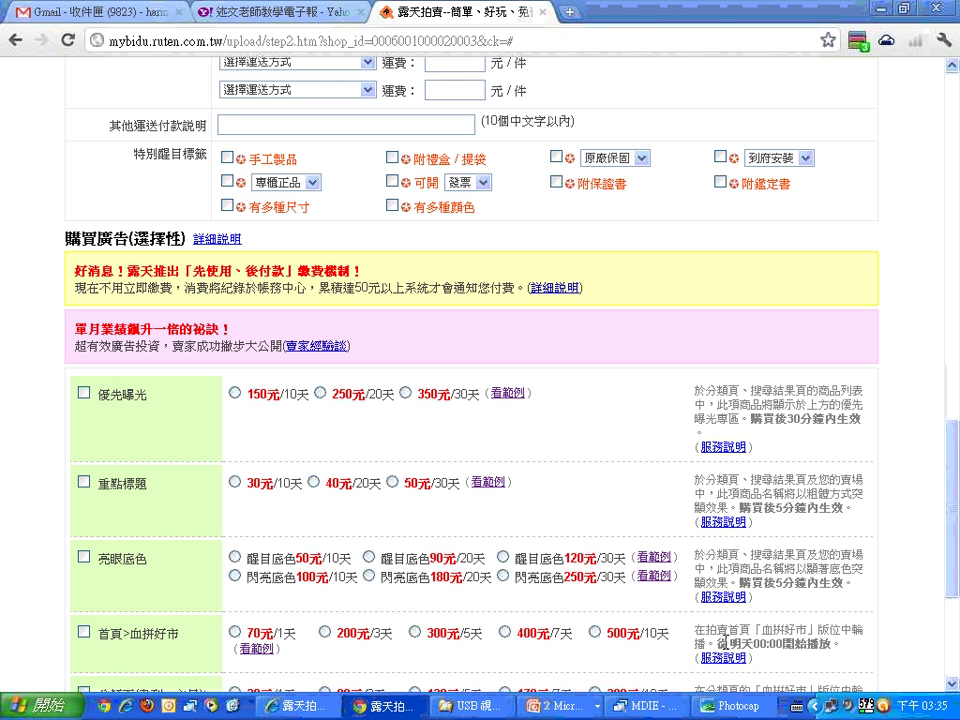
- Switch to the 商品拍攝 slide in PowerPoint and mark the 拍攝場景設定 list in red with a vertical line, a check mark and an underline below 適當的被攝體背景
left_click(575, 706)
left_click(588, 656)
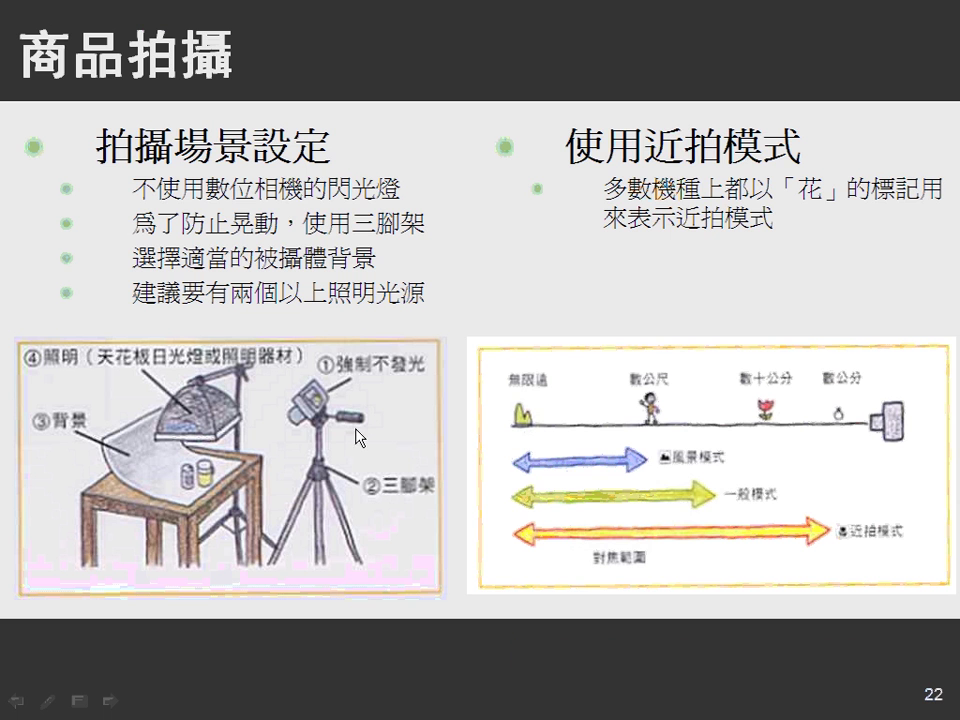
left_click(340, 372, "ctrl")
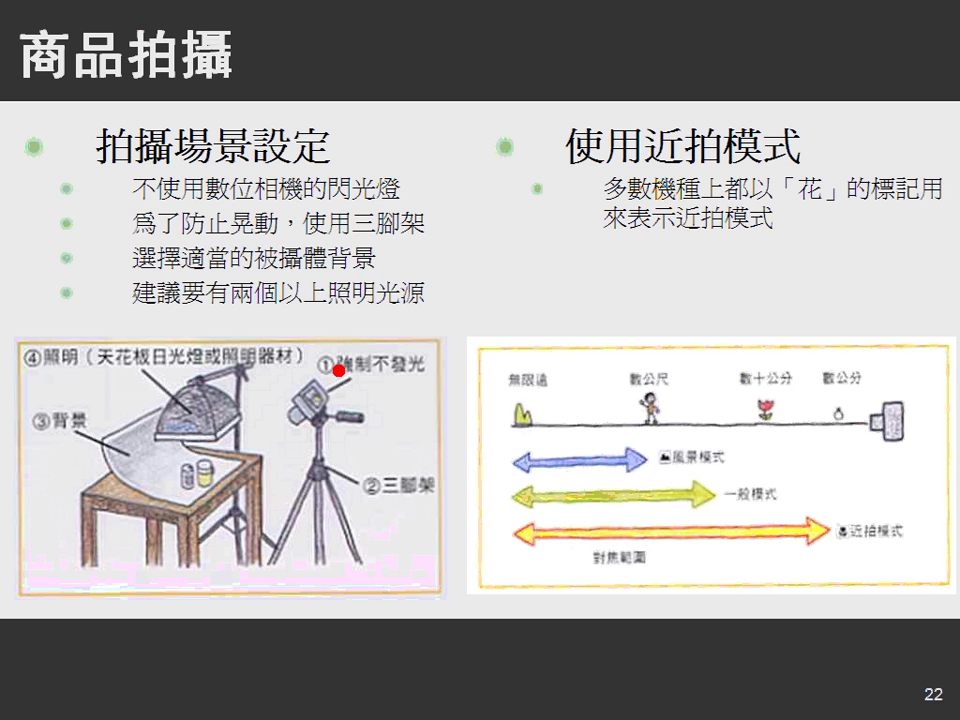
left_click_drag(84, 124, 86, 330)
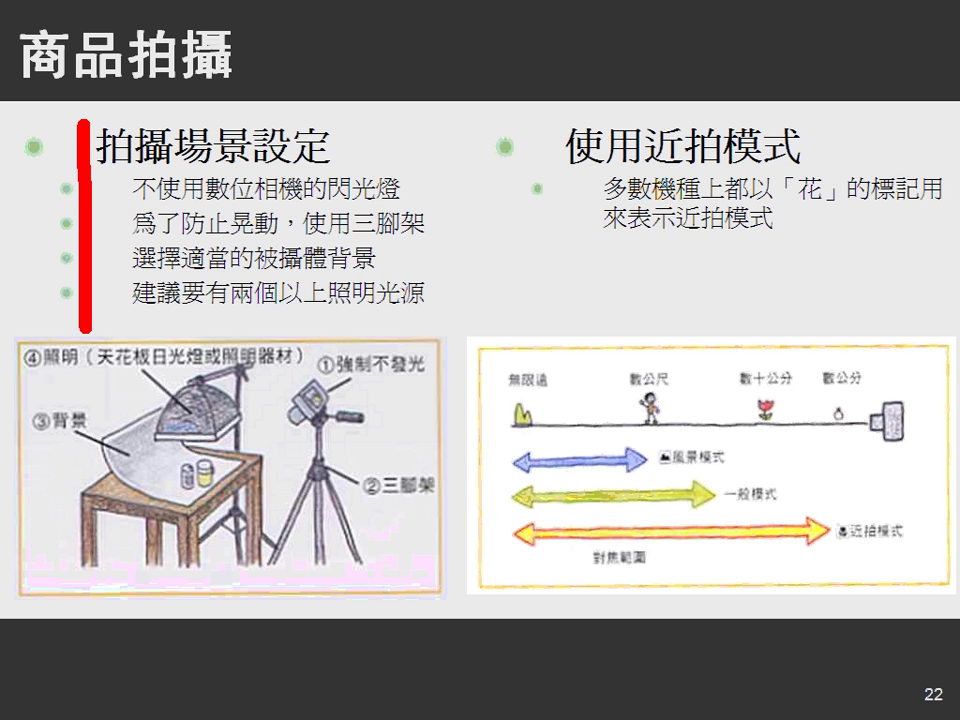
mouse_move(450, 207)
left_mouse_down()
mouse_move(465, 237)
mouse_move(524, 188)
left_mouse_up()
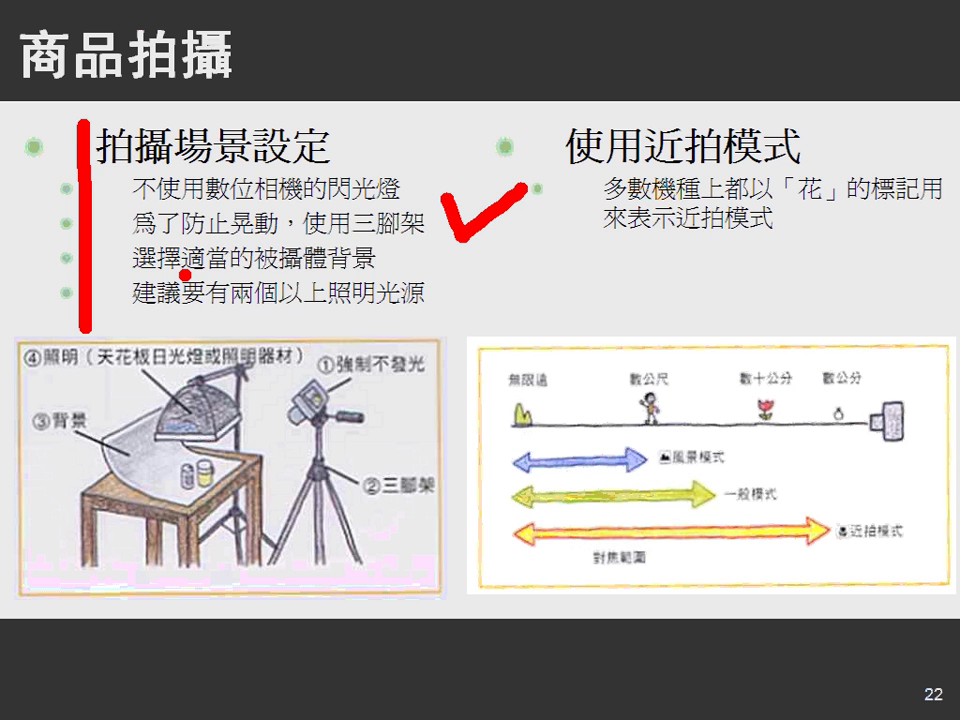
left_click_drag(185, 272, 387, 268)
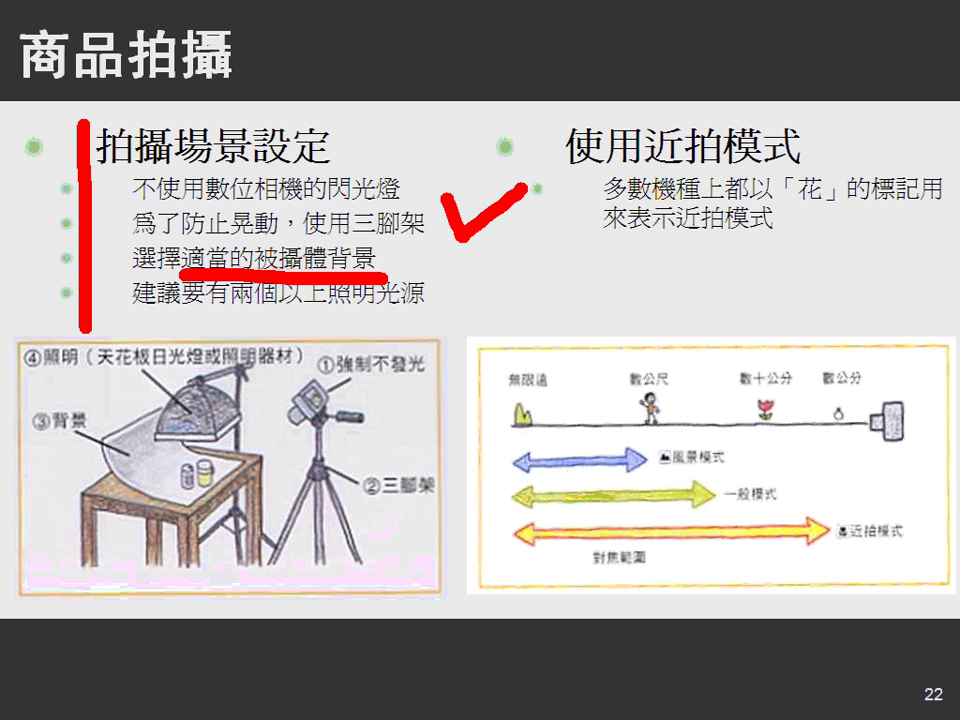
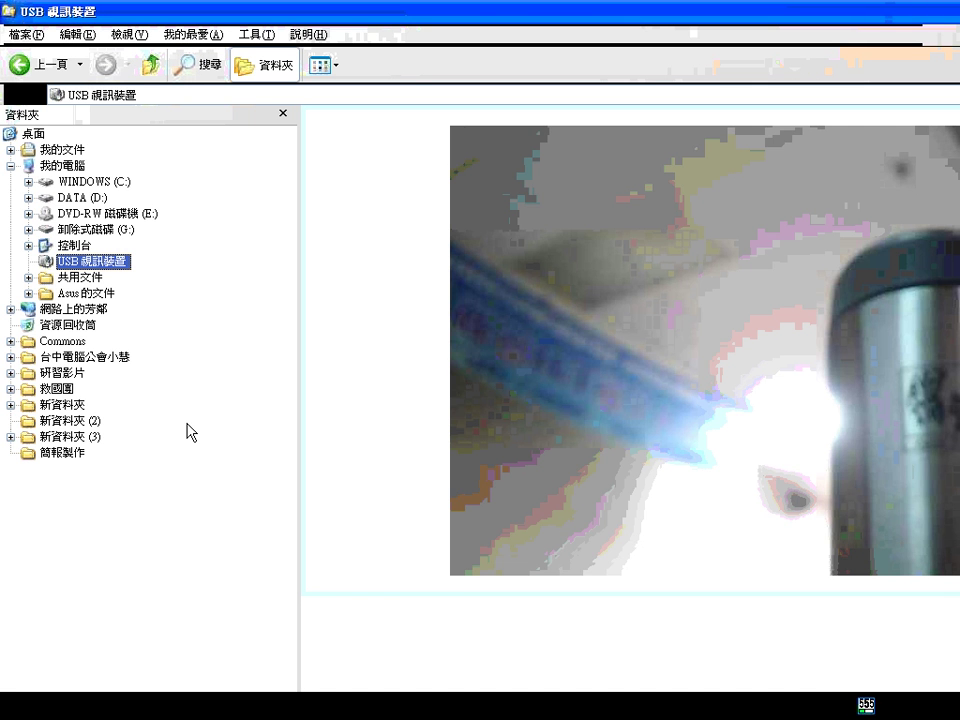
- Advance the presentation to the 打光 slide and switch to PhotoCap
left_click(600, 381)
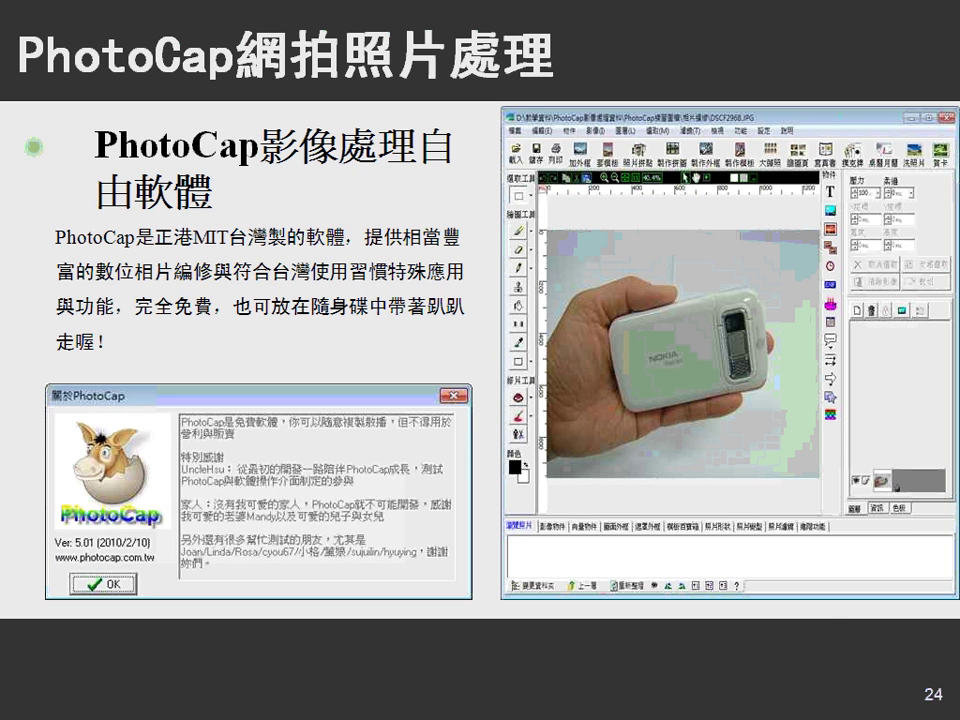
key("Right")
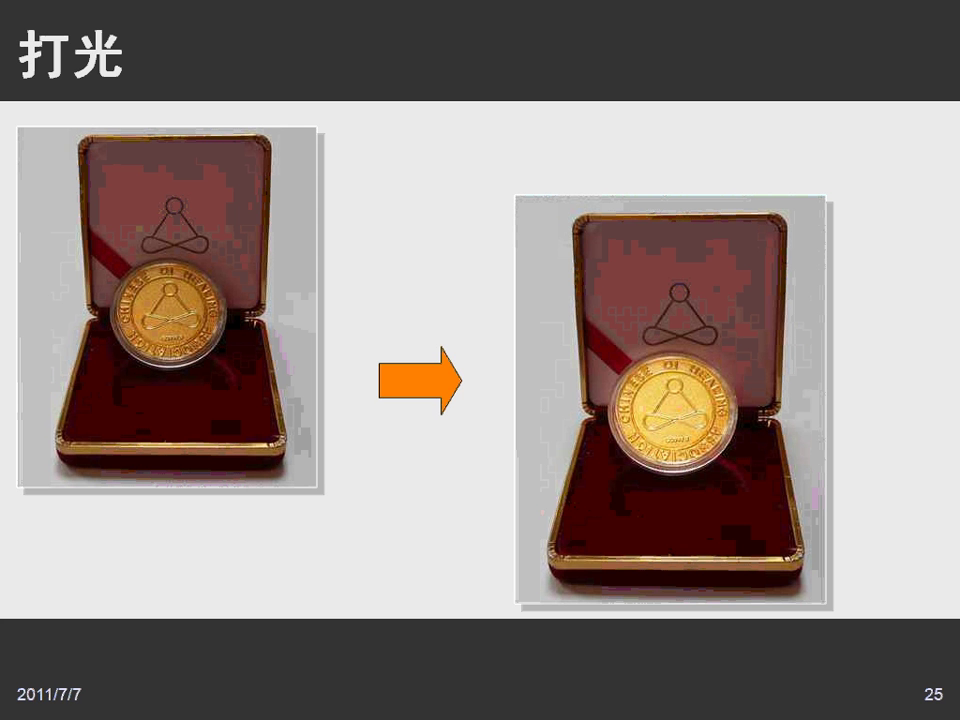
key("alt+Tab")
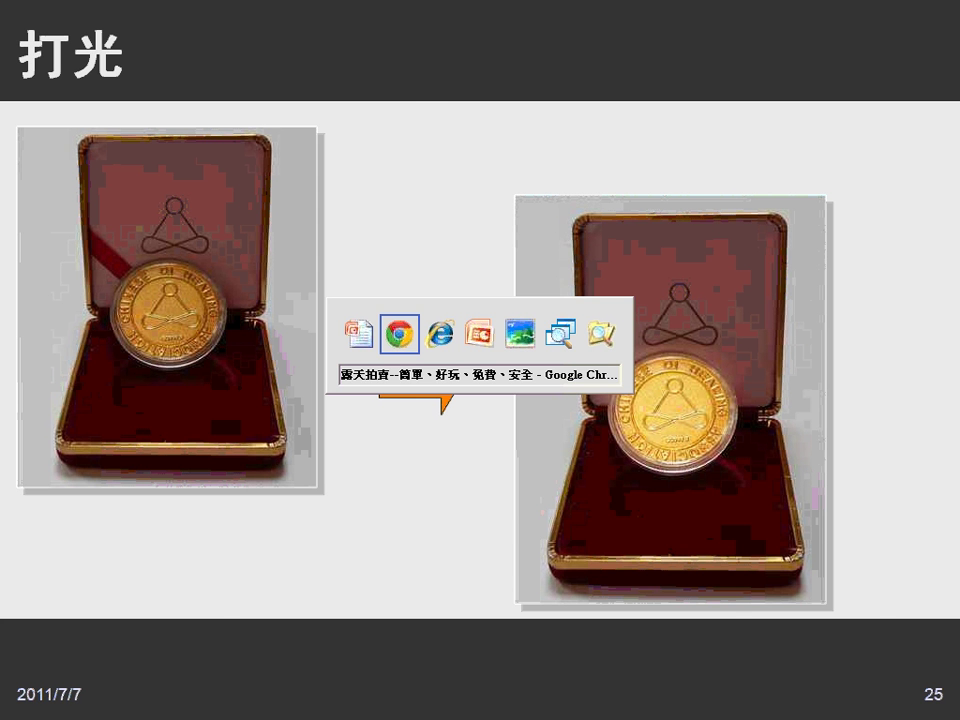
key("alt+Tab")
key("alt+Tab")
key("alt+Tab")
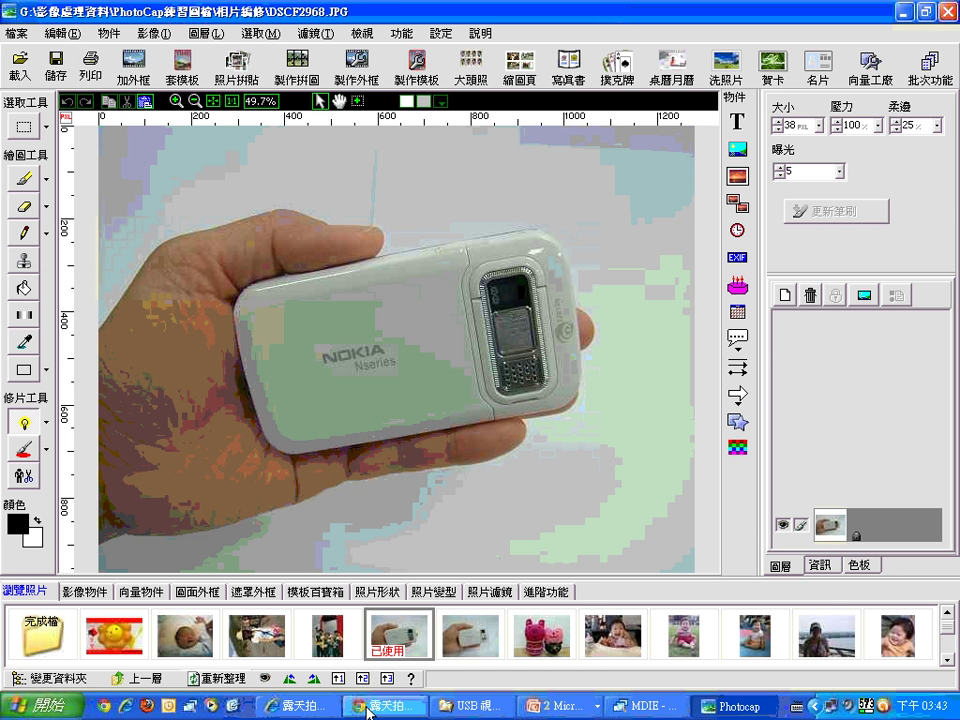
left_click(300, 706)
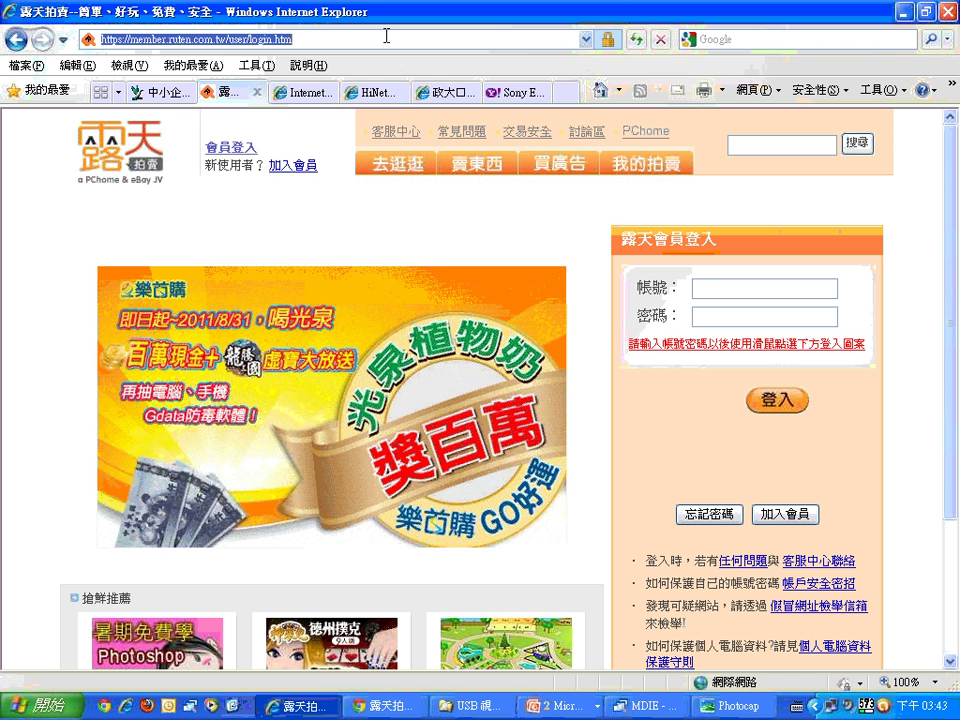
type("www.ph")
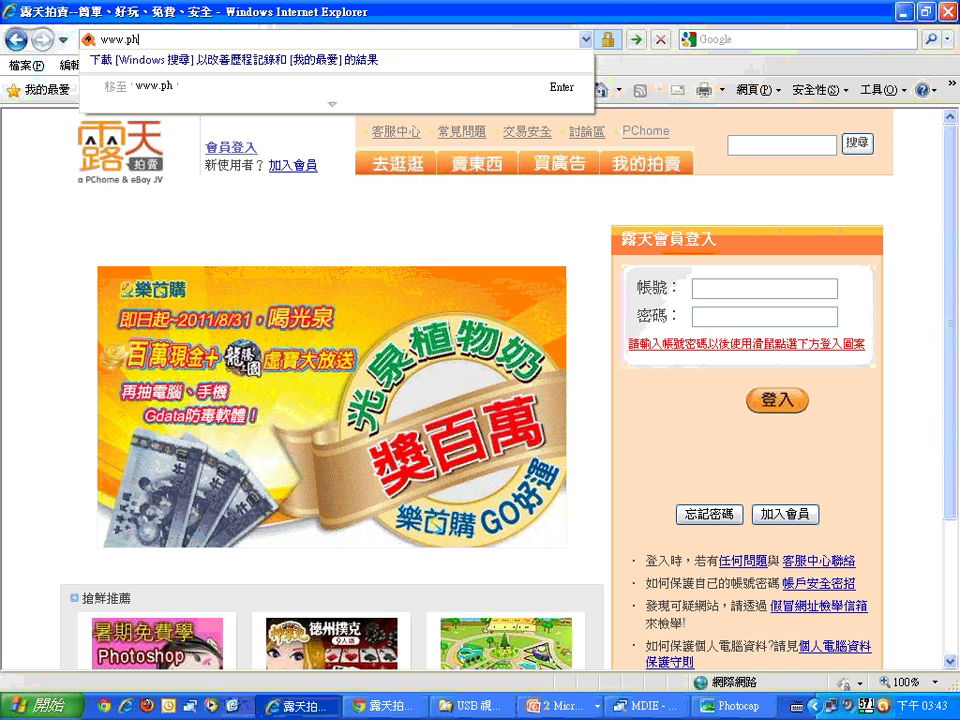
type("otocap.co")
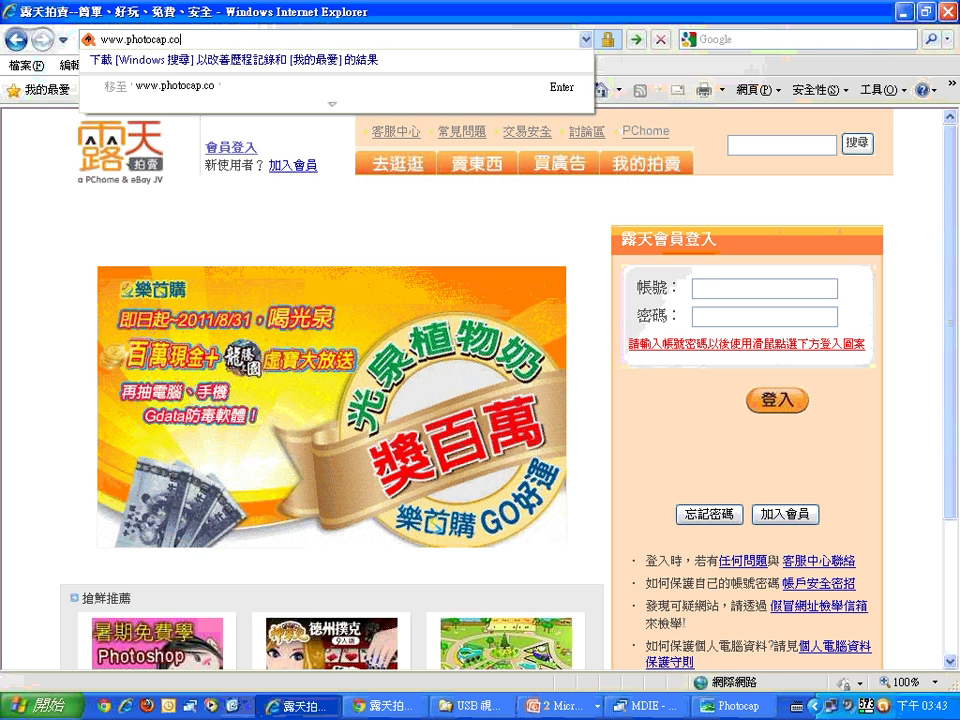
type("m.tw")
key("Return")
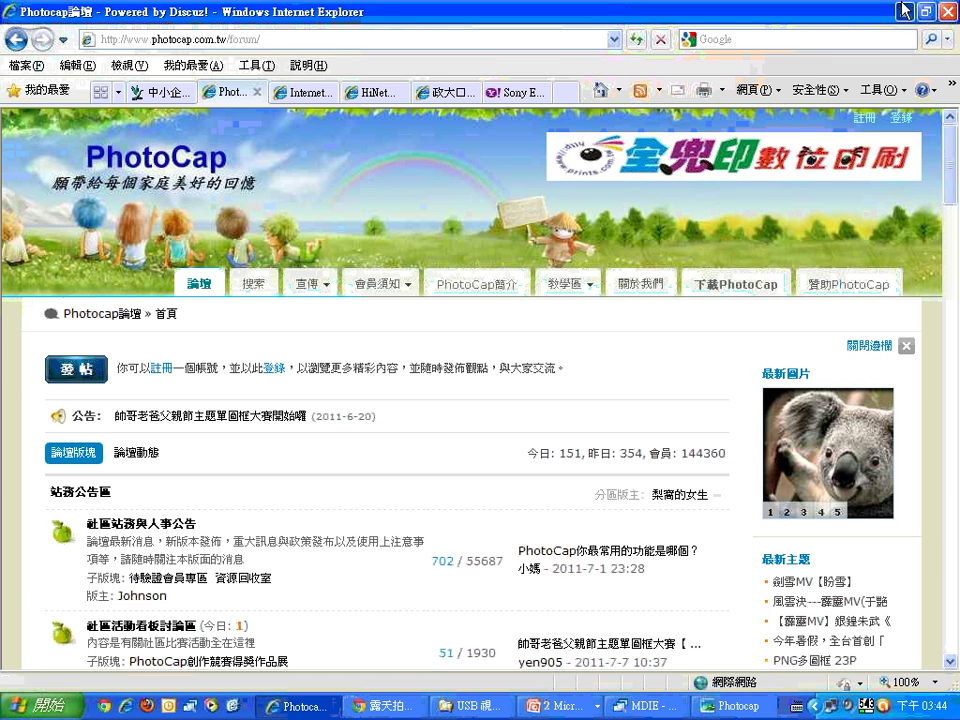
- Switch to PhotoCap and enlarge the photo browser to show two rows of thumbnails
key("alt+Tab")
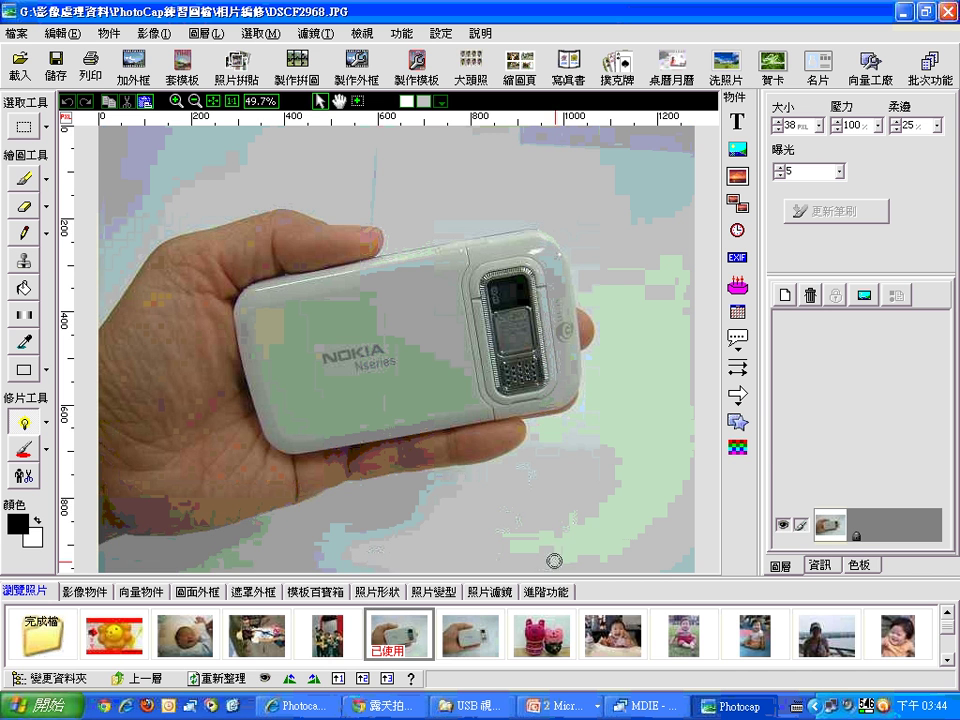
left_click_drag(566, 579, 567, 512)
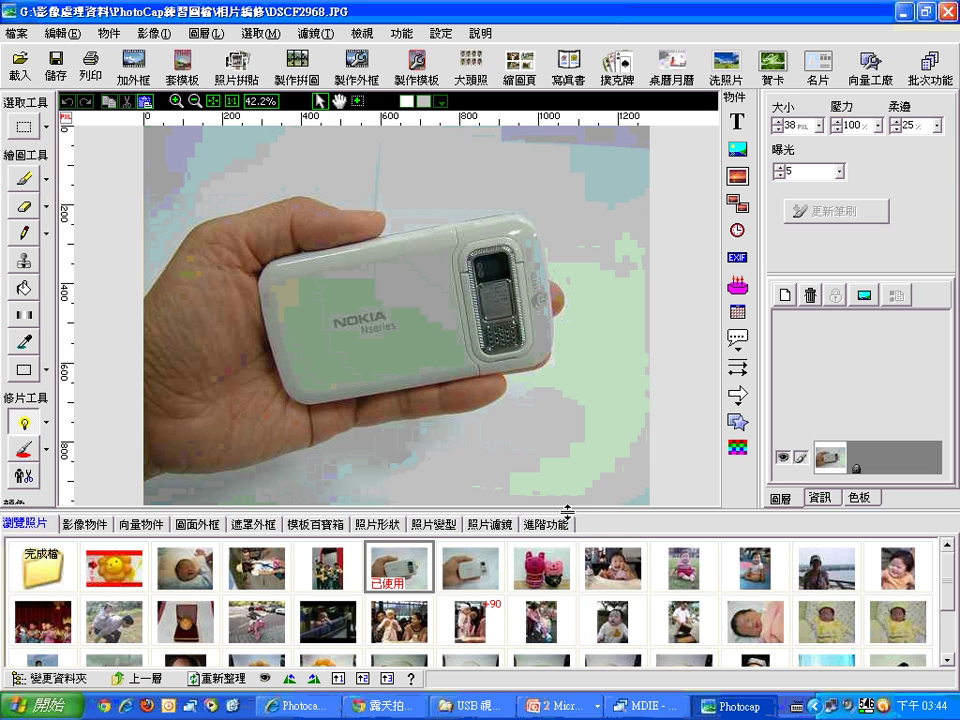
left_click(364, 681)
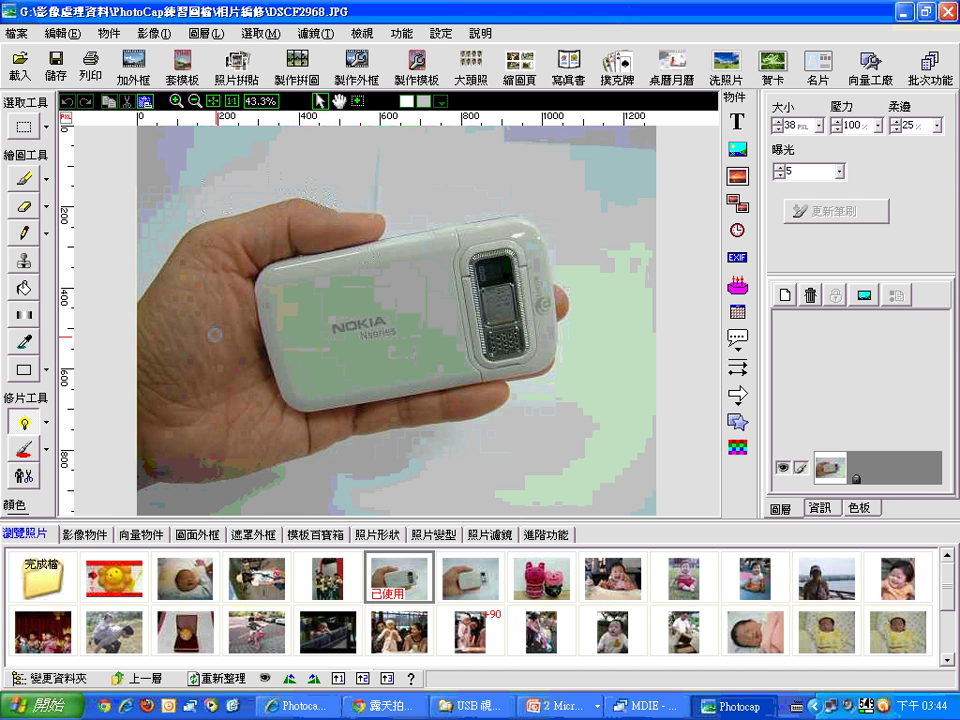
left_click(213, 333)
key("ctrl+z")
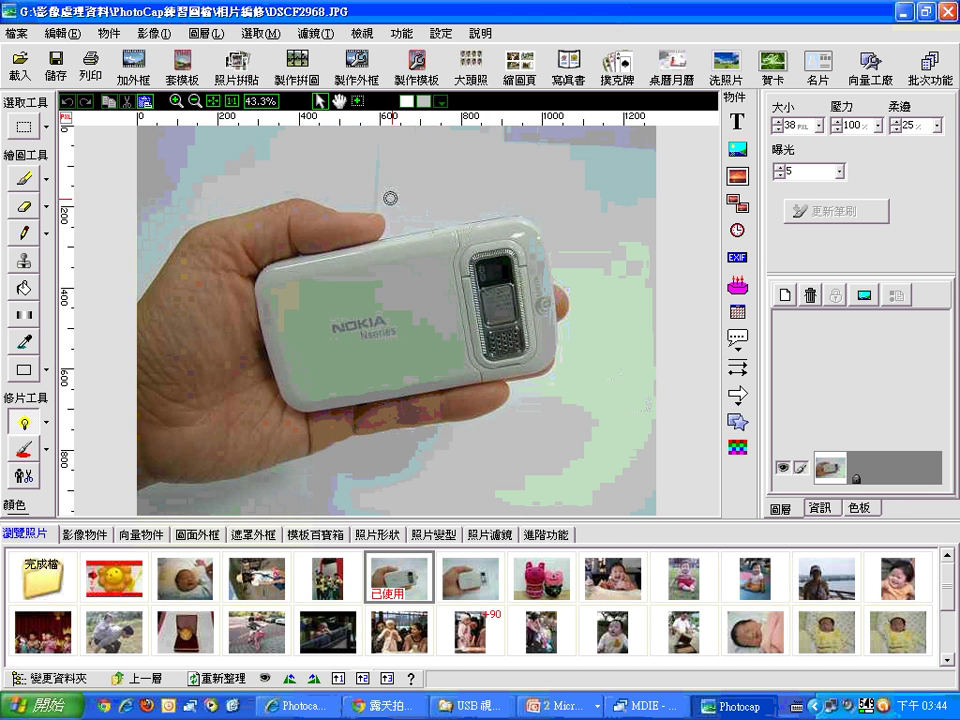
- Crop the phone photo to a rectangular selection of about 823 × 679 px around the phone
left_click(24, 131)
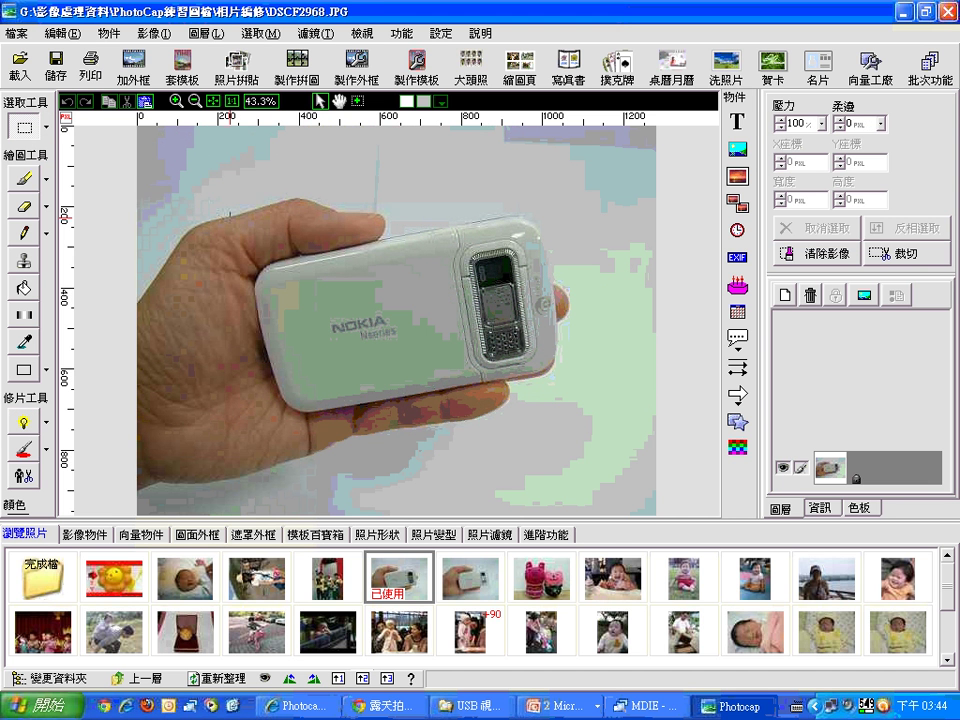
mouse_move(240, 179)
left_mouse_down()
mouse_move(283, 296)
mouse_move(384, 310)
mouse_move(574, 455)
left_mouse_up()
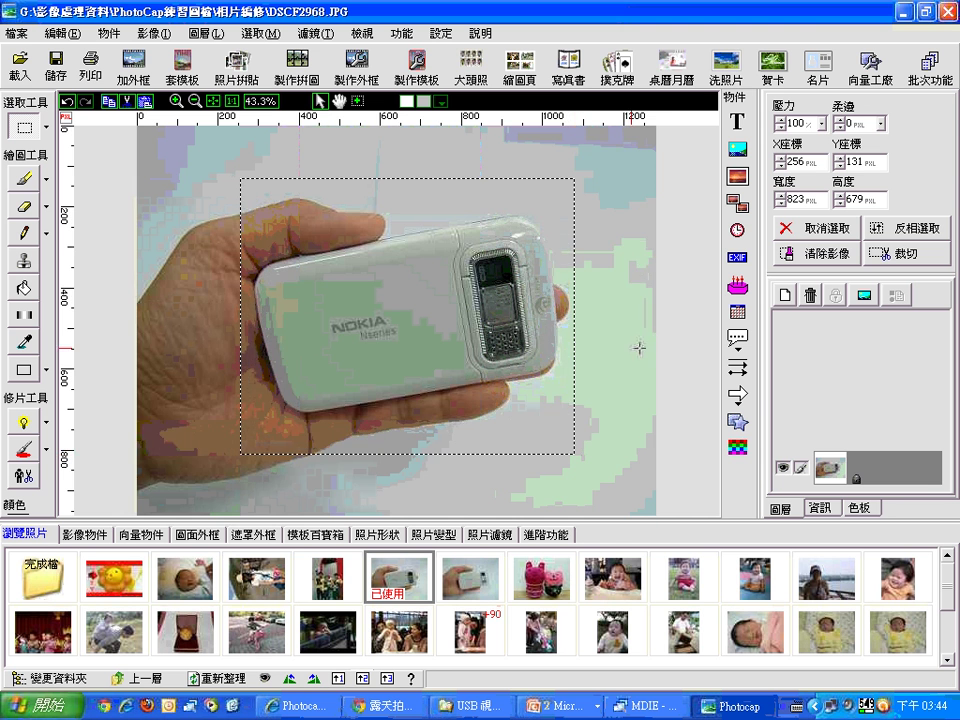
left_click(888, 255)
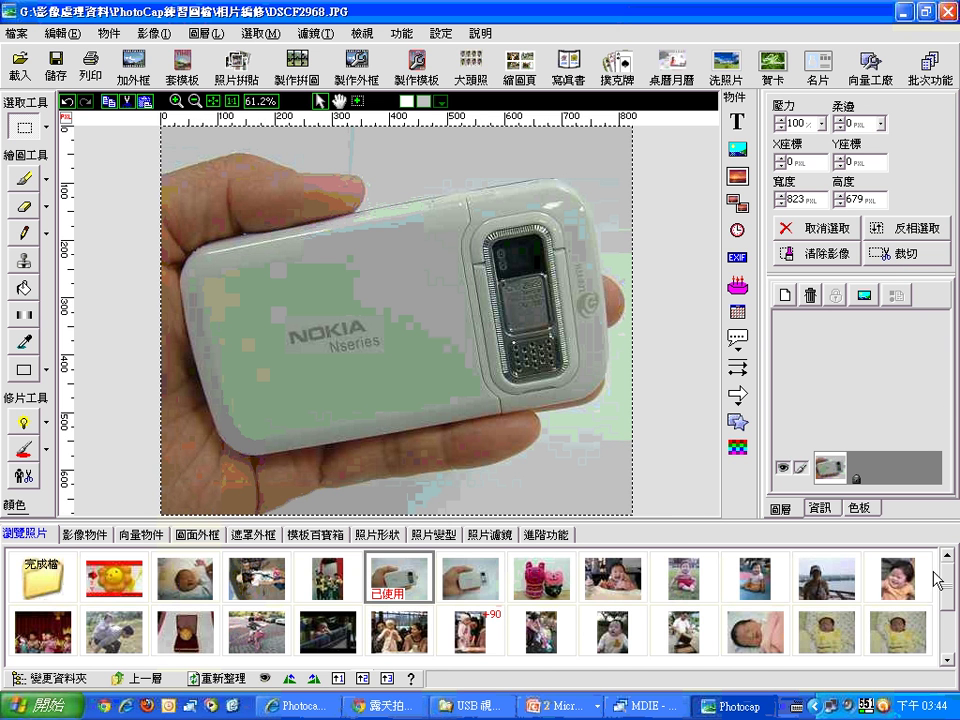
- Open the backlit photo 關山日照.jpg from the photo browser without saving the current picture
left_click_drag(945, 568, 952, 630)
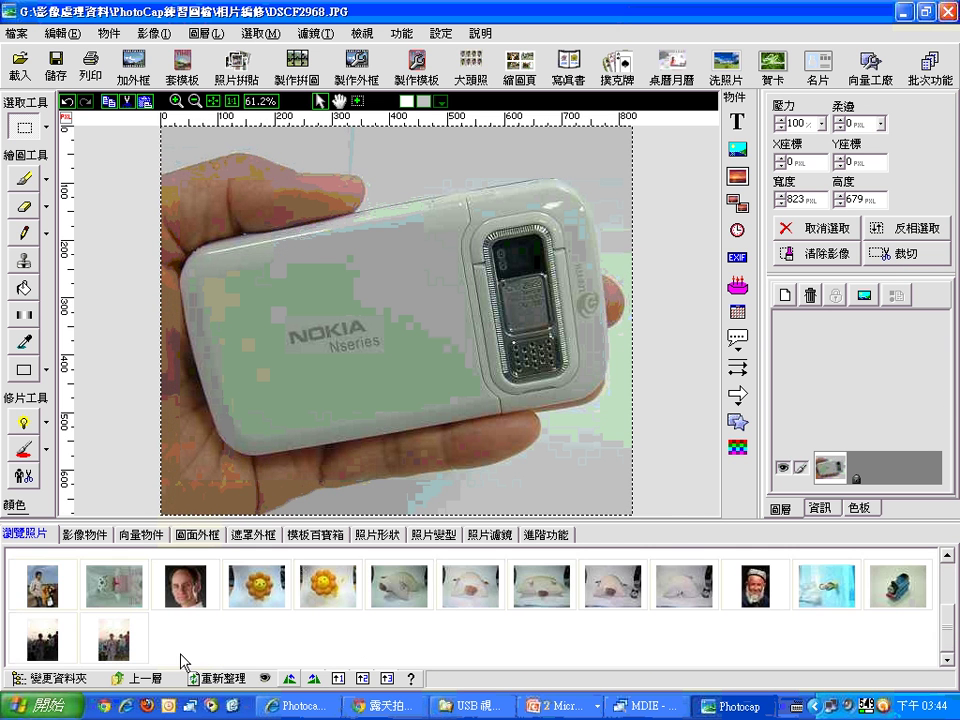
left_click_drag(43, 638, 257, 435)
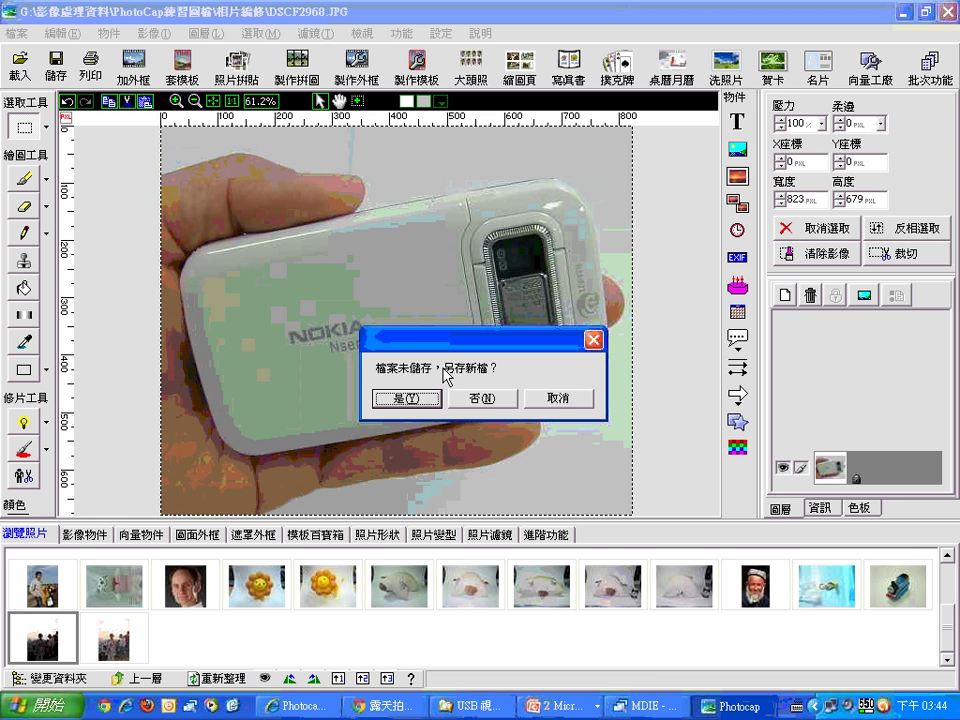
left_click(467, 396)
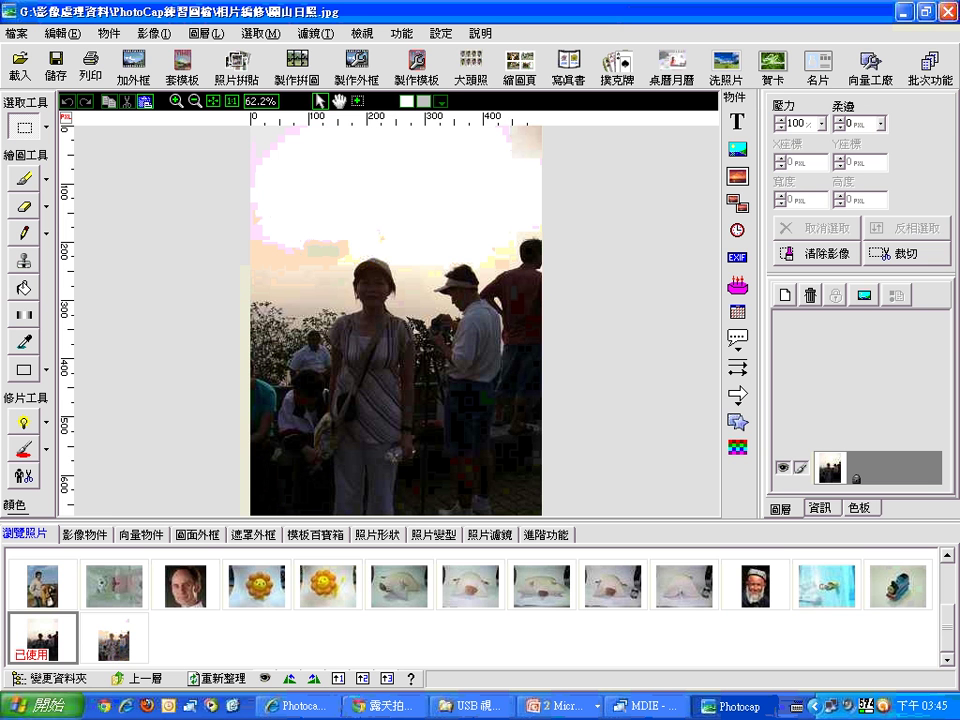
- Apply the 暗部補光 (shadow fill light) photo filter at 100% to the backlit photo 關山日照.jpg
left_click(315, 33)
mouse_move(339, 178)
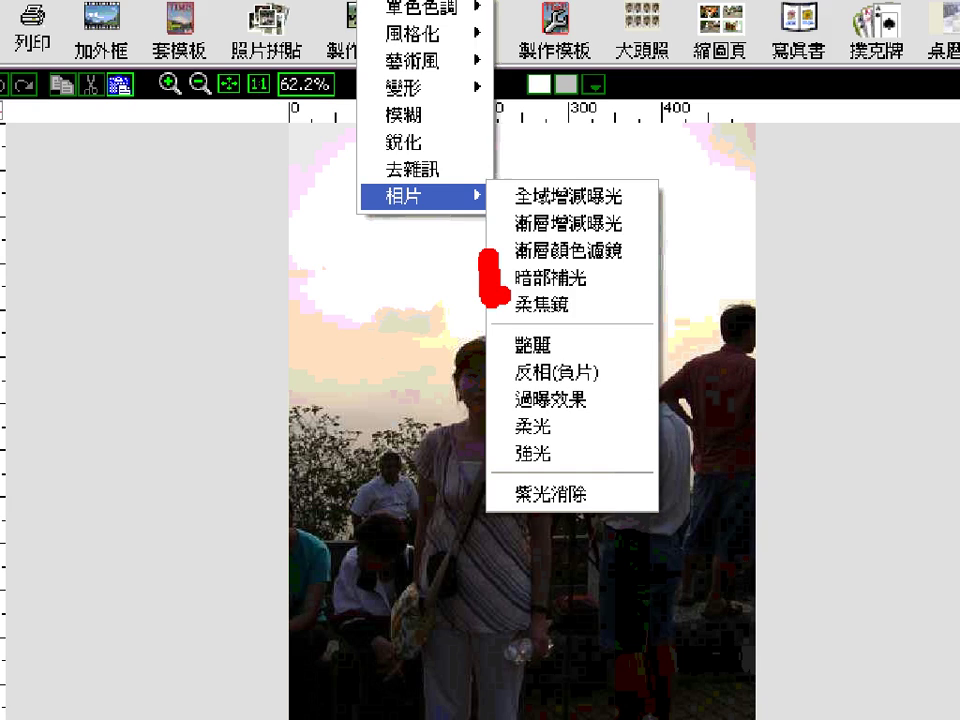
key("Escape")
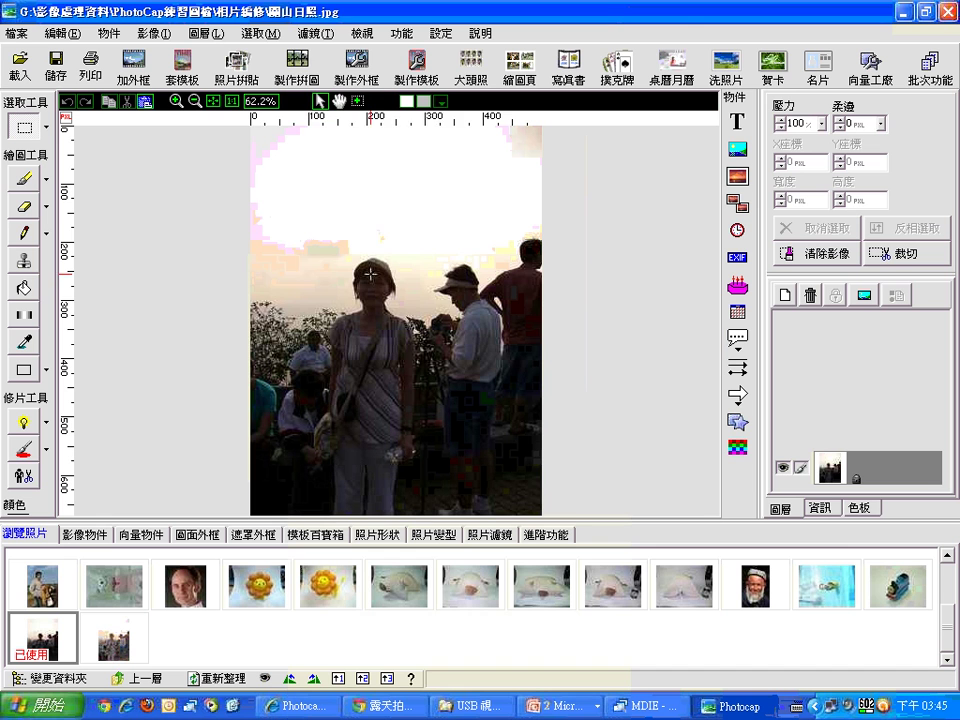
left_click(316, 33)
mouse_move(354, 174)
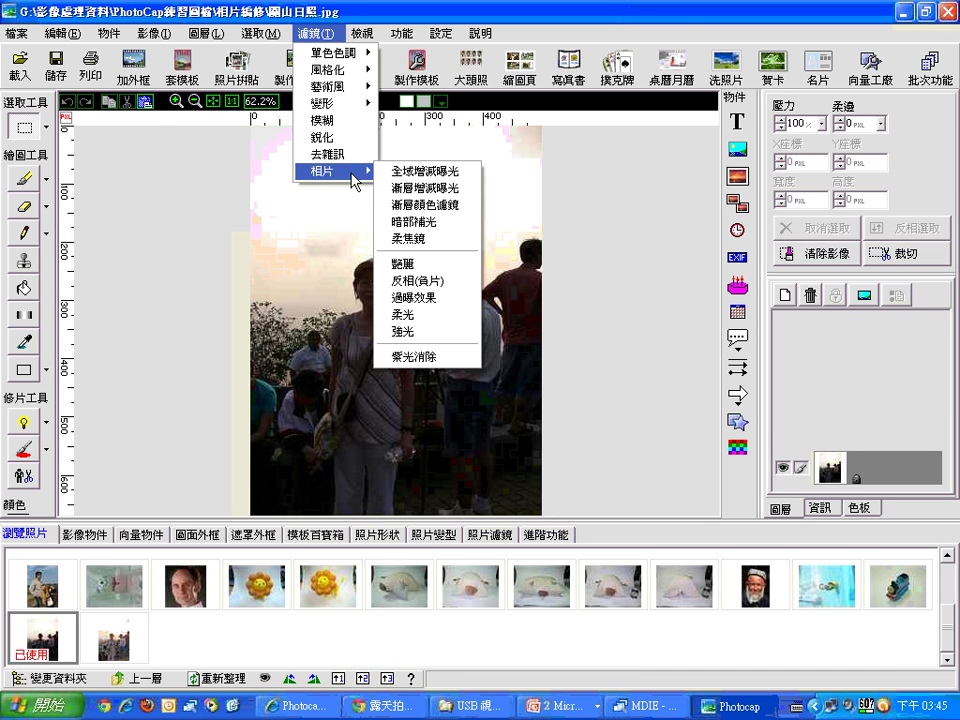
left_click(427, 228)
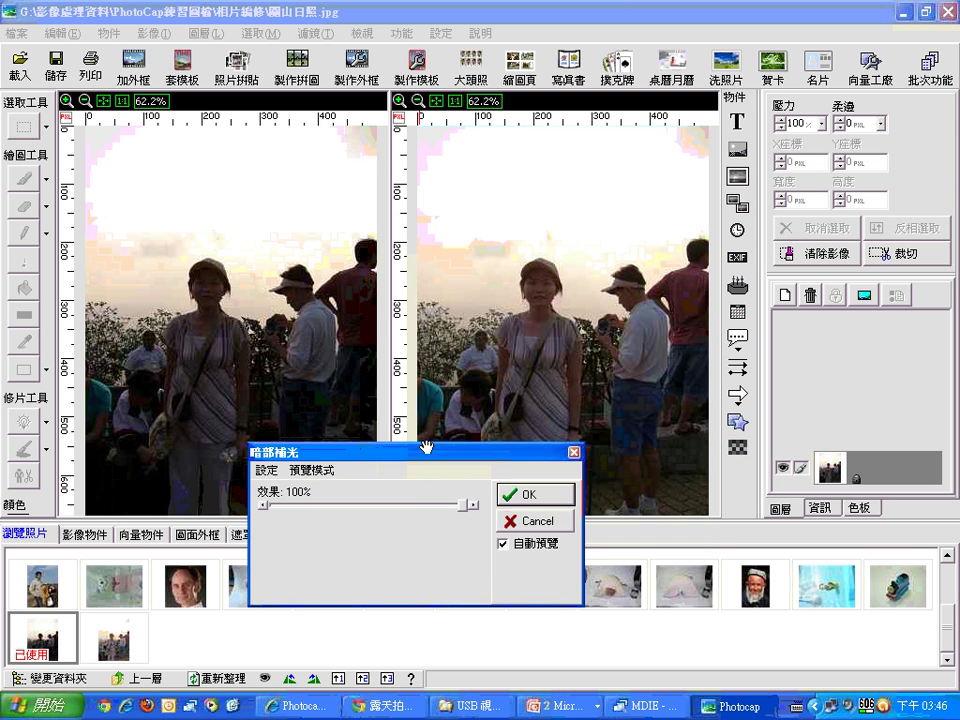
left_click_drag(422, 461, 398, 468)
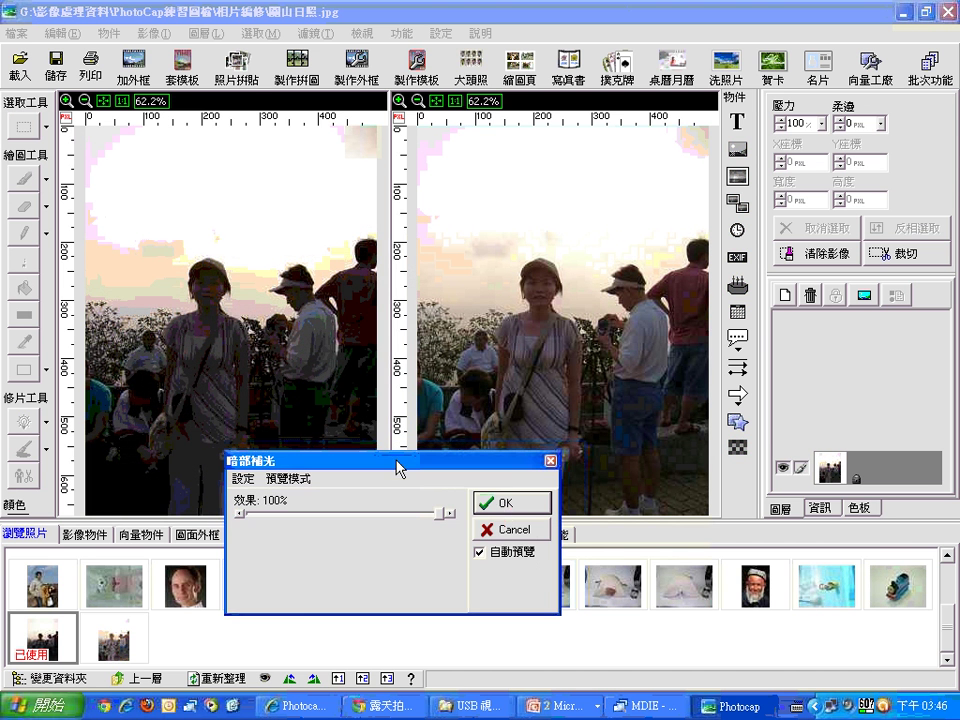
left_click(505, 505)
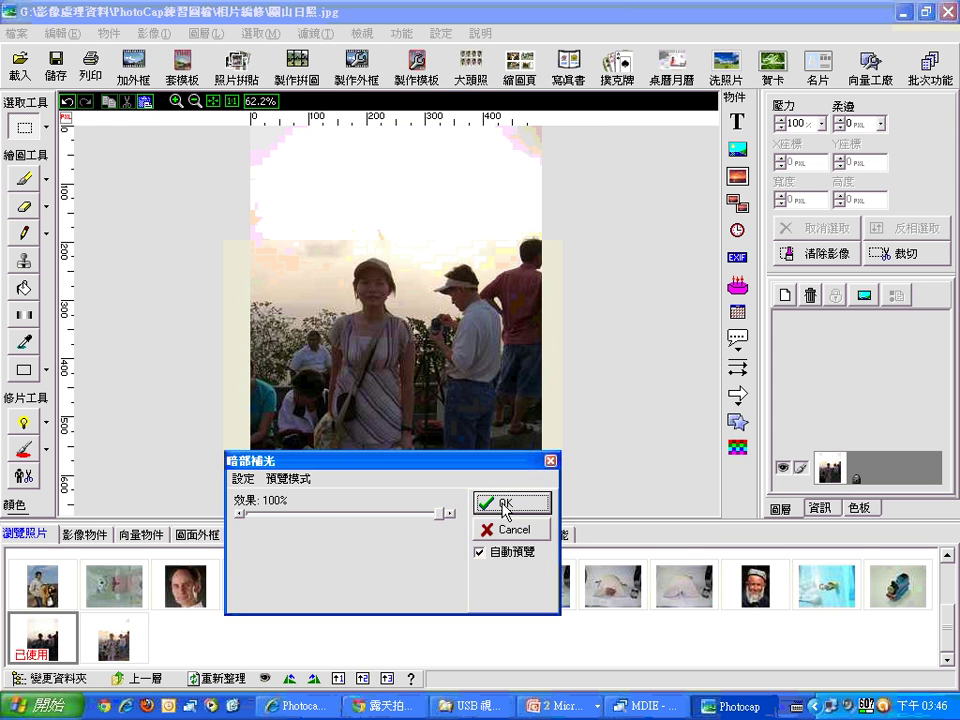
- Apply the 暗部補光 filter at 100% two more times to brighten the people in the backlit photo
left_click(316, 33)
mouse_move(347, 170)
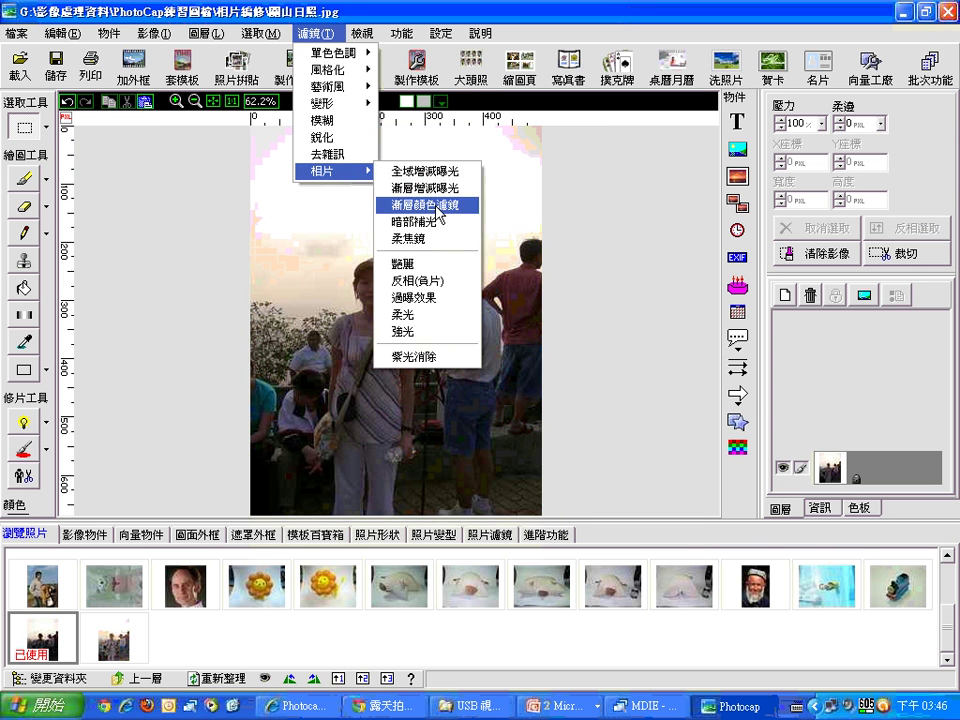
left_click(437, 224)
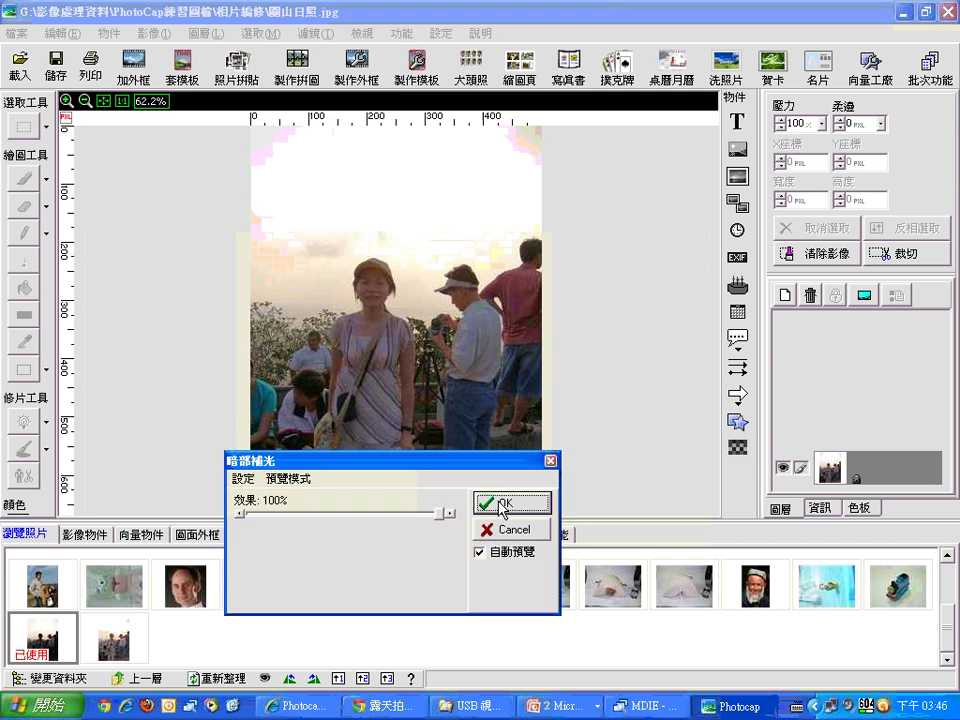
left_click(497, 504)
left_click(316, 33)
mouse_move(325, 170)
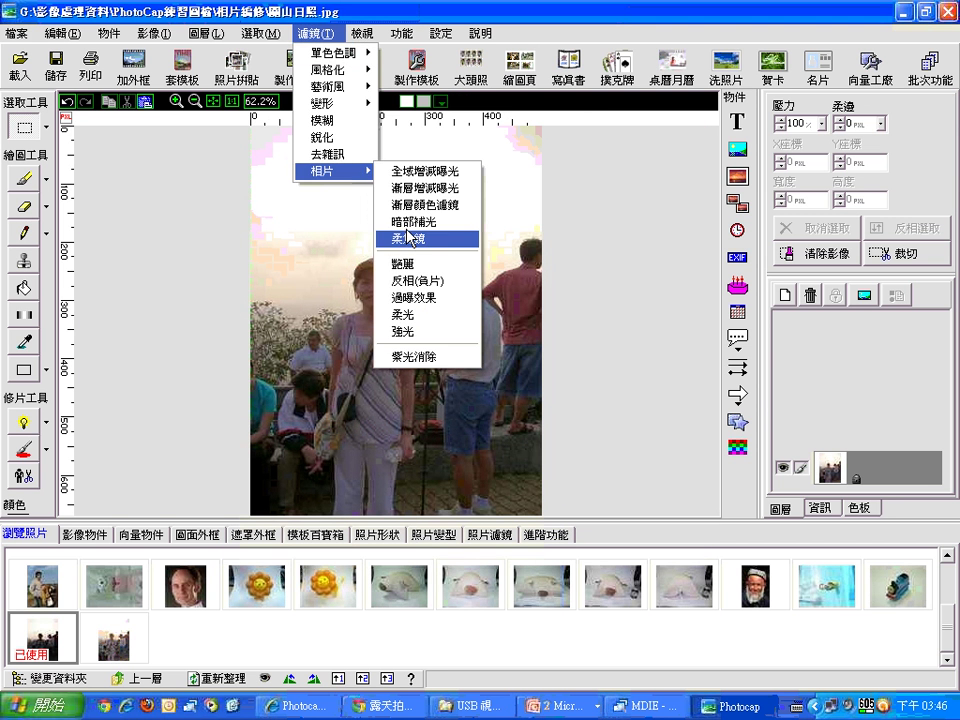
left_click(430, 226)
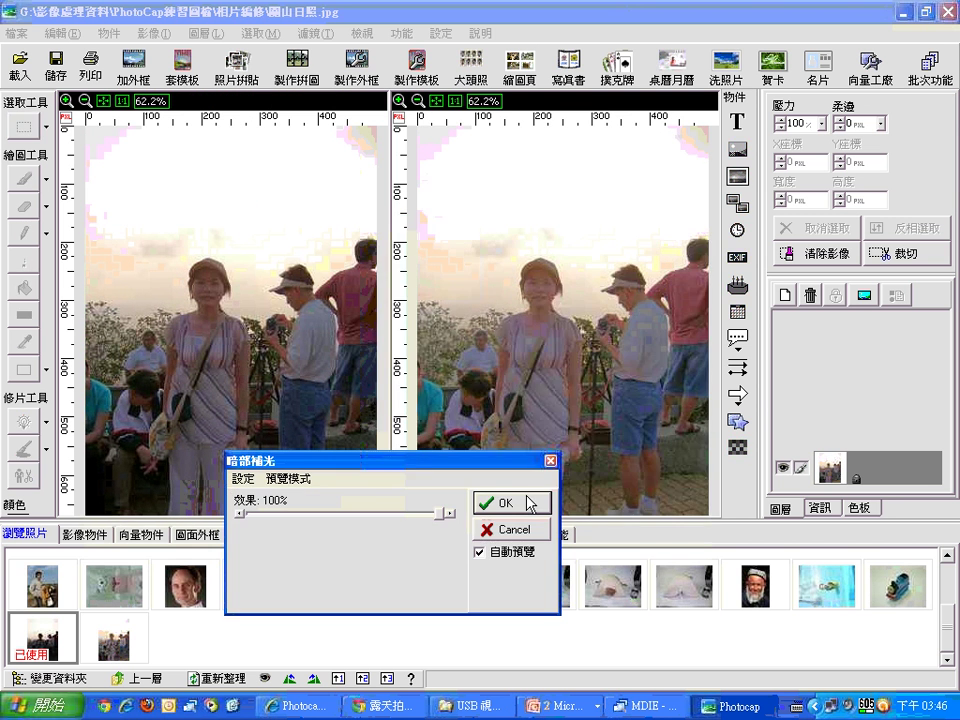
left_click(522, 502)
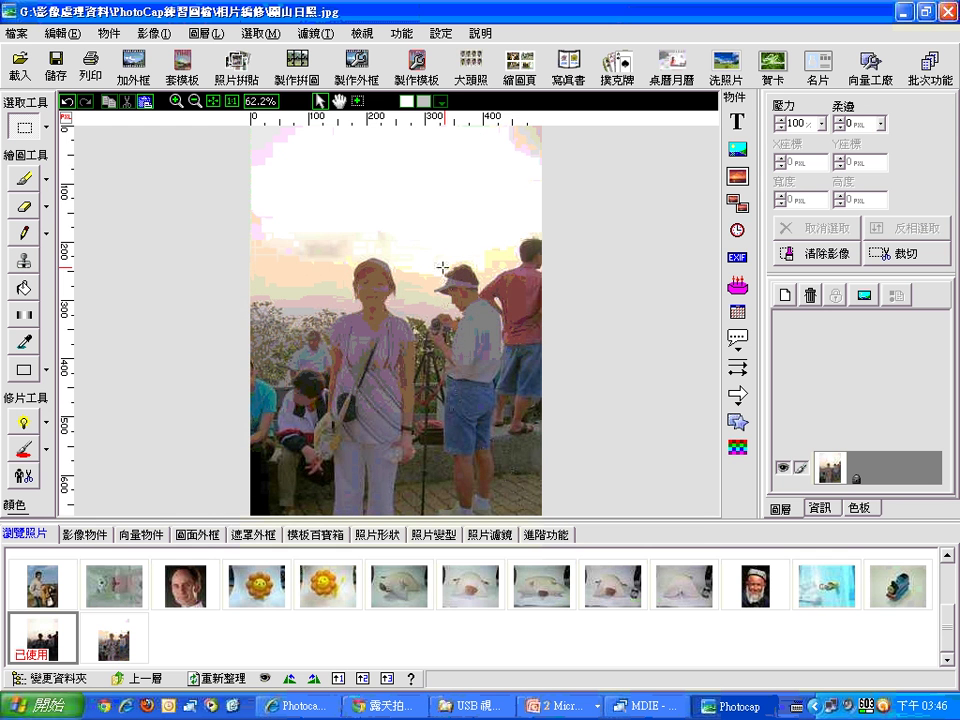
- Undo the fill-light passes and redo them one by one to compare the photo before and after
left_click(66, 103)
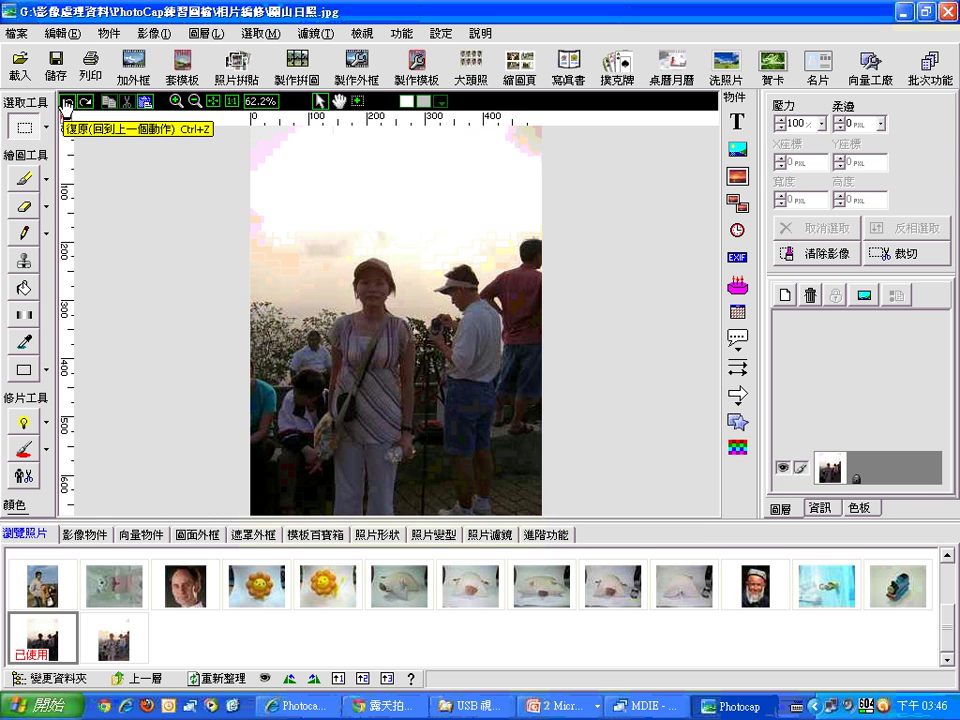
left_click(88, 103)
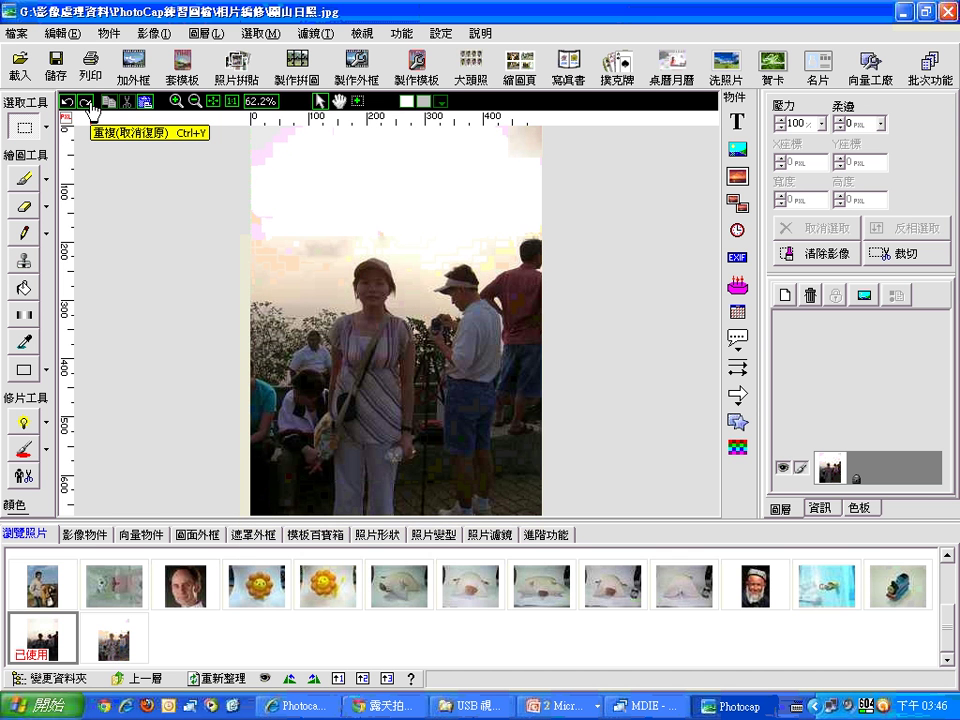
left_click(89, 104)
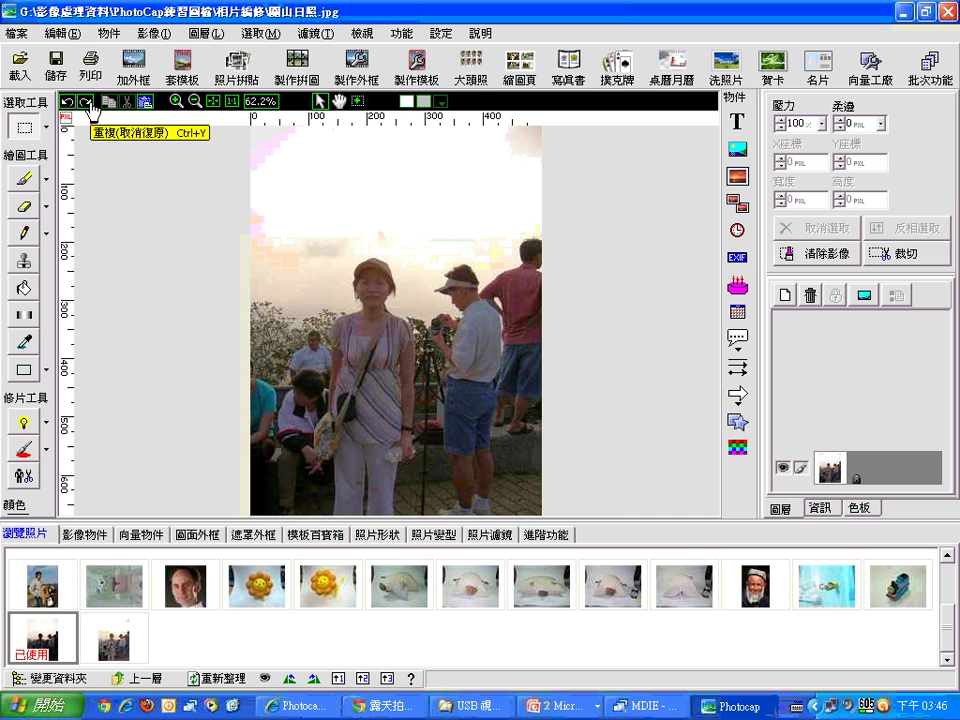
left_click(89, 103)
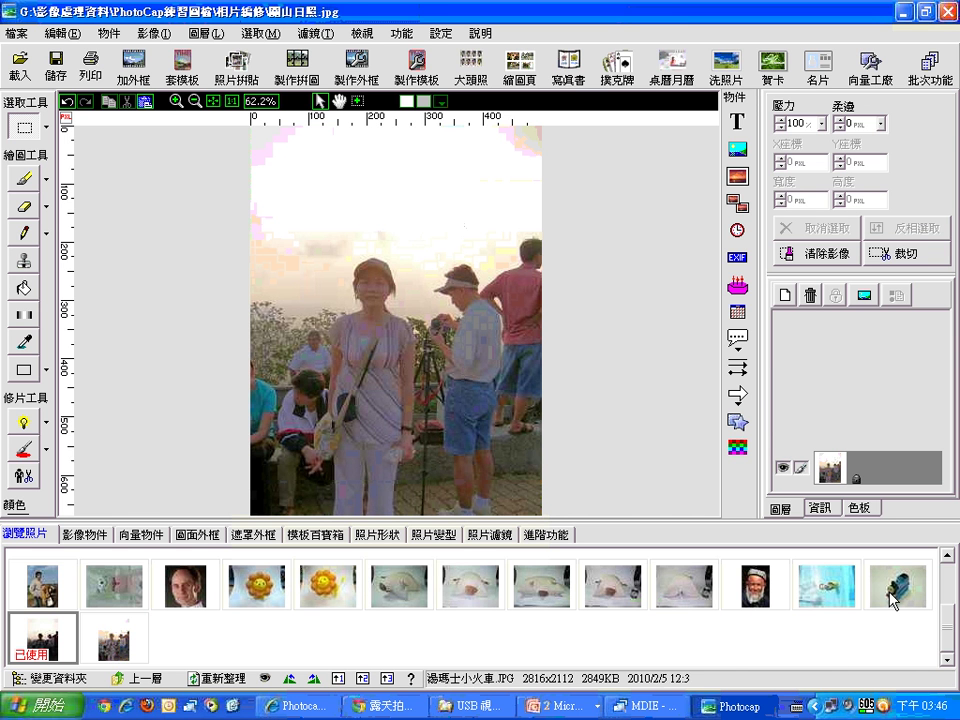
- Open 湯瑪士小火車.JPG without saving the current picture, and raise its overall exposure by 0.6 EV with the 全域增減曝光 filter
left_click_drag(895, 585, 458, 325)
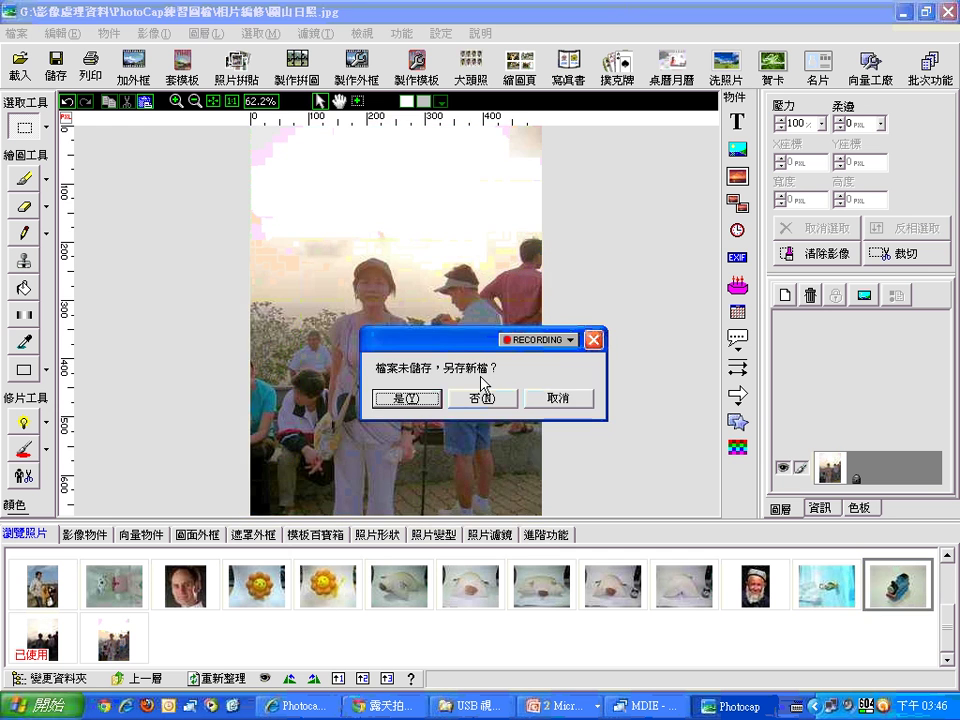
left_click(489, 397)
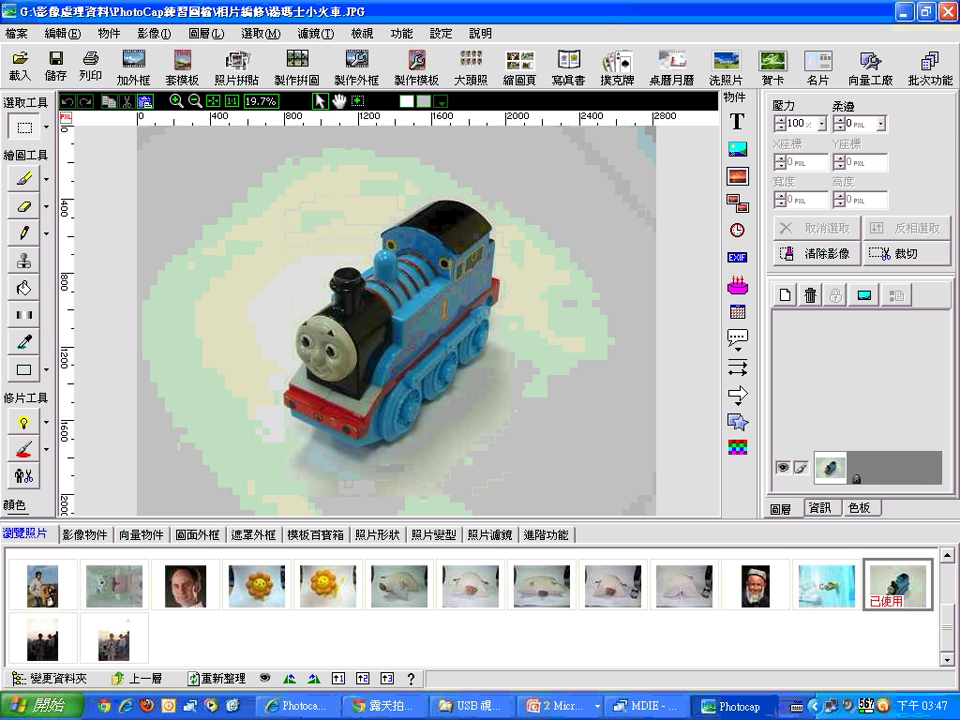
left_click(316, 33)
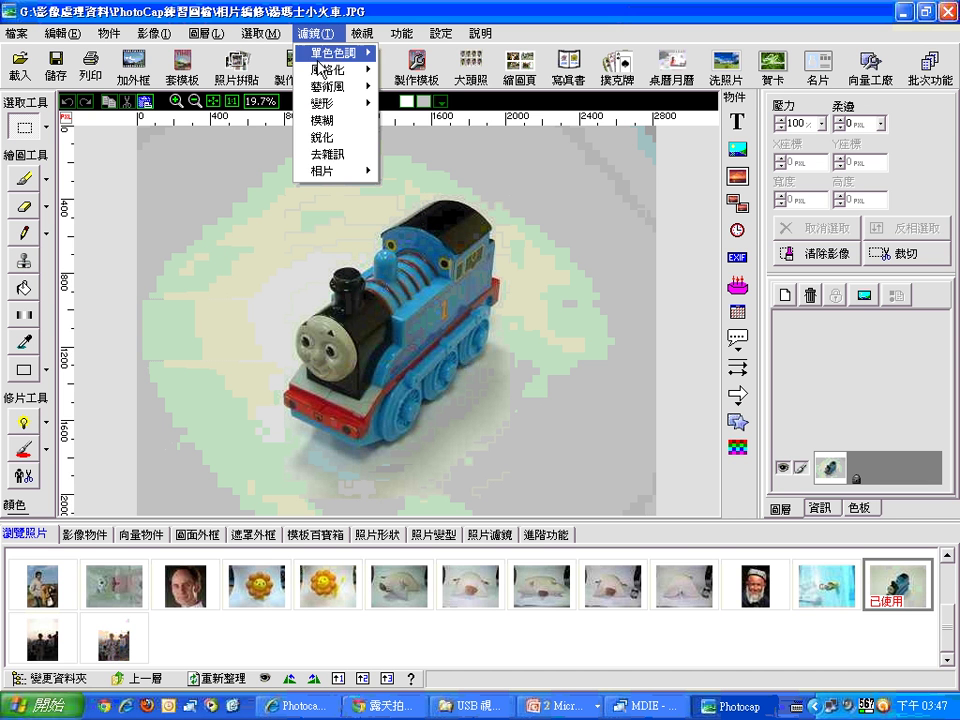
mouse_move(336, 171)
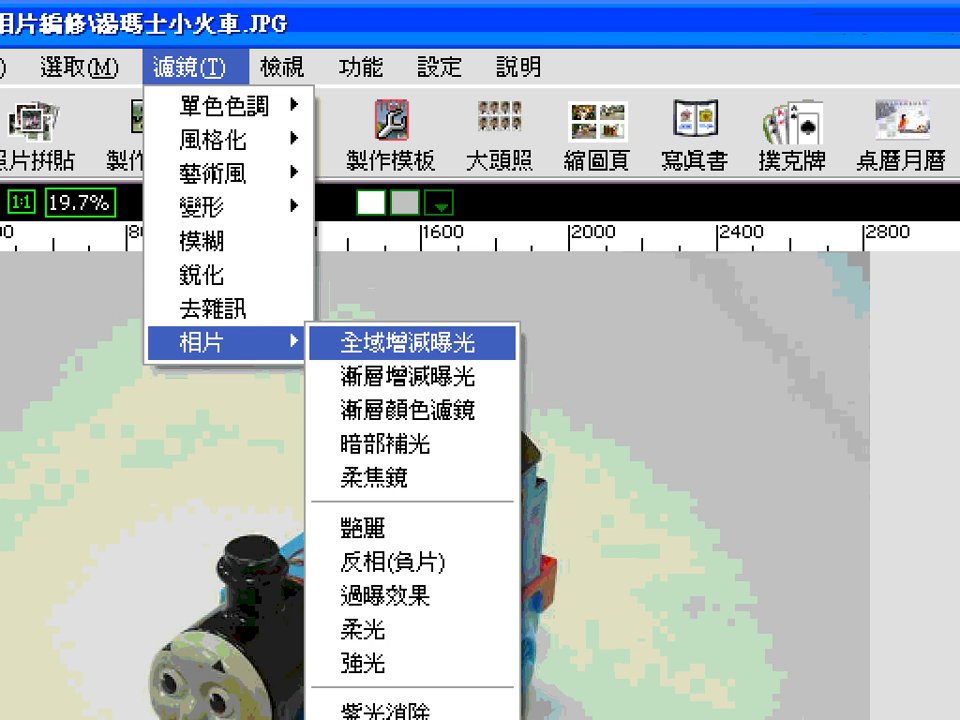
key("Return")
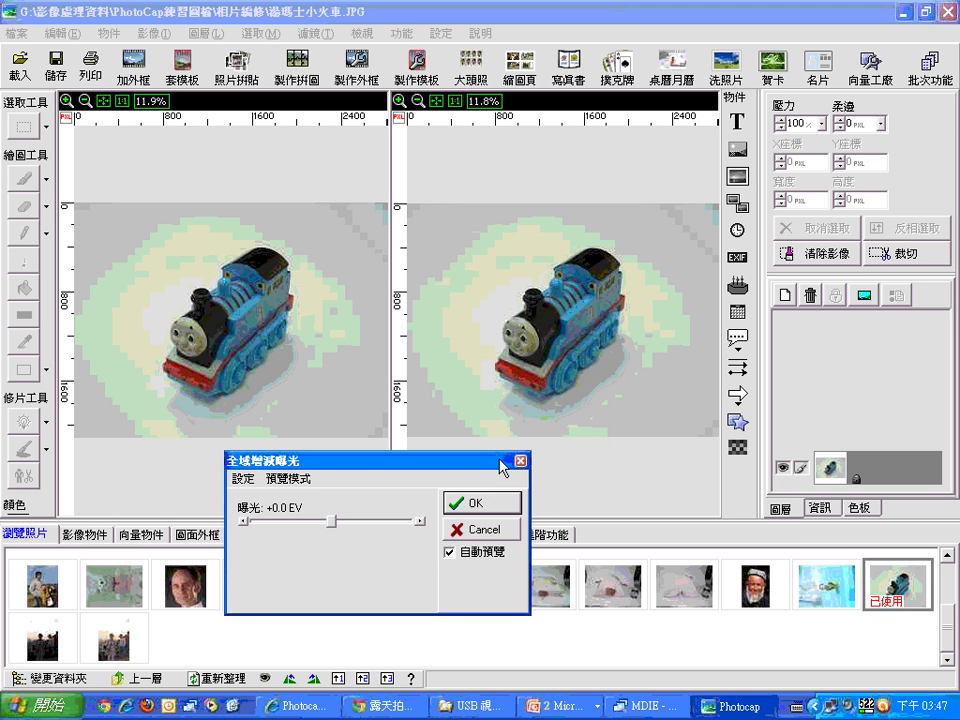
left_click_drag(487, 464, 515, 75)
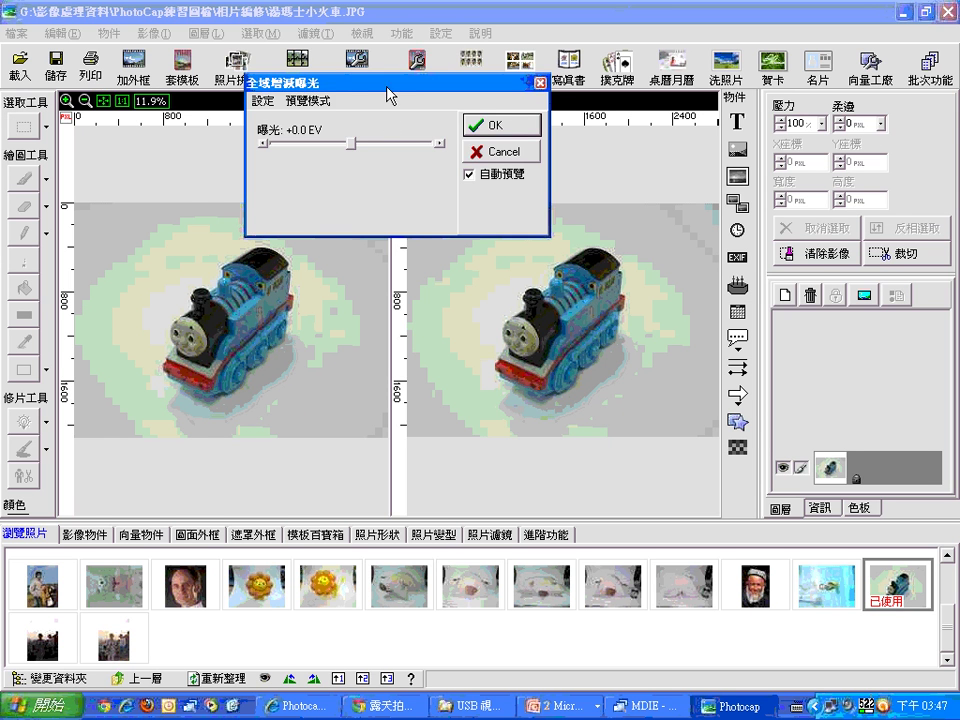
left_click_drag(387, 88, 364, 51)
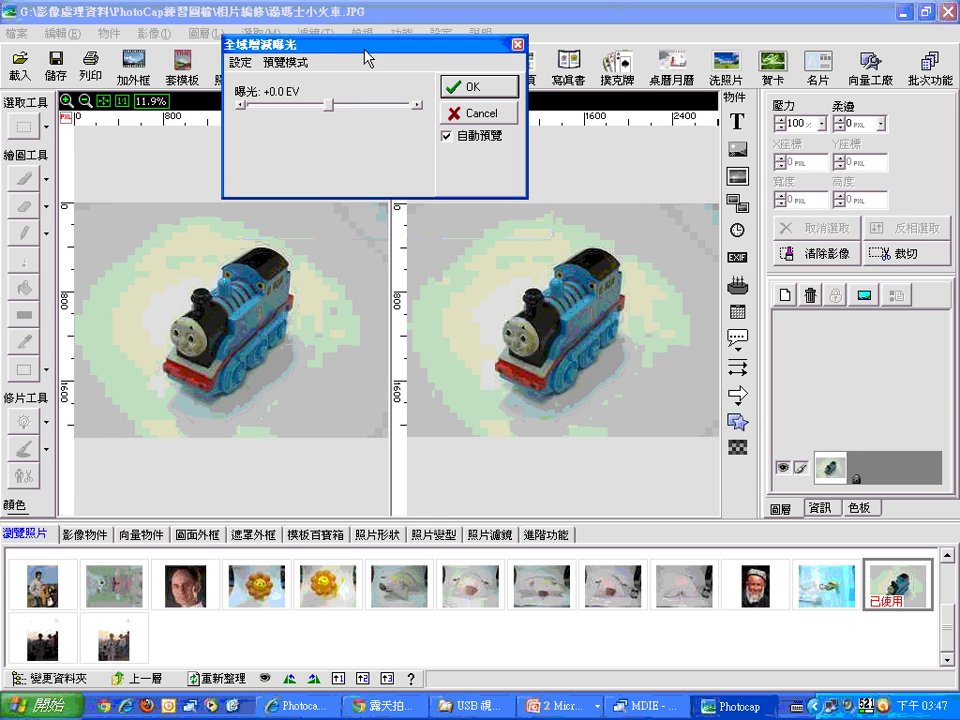
left_click_drag(328, 104, 352, 104)
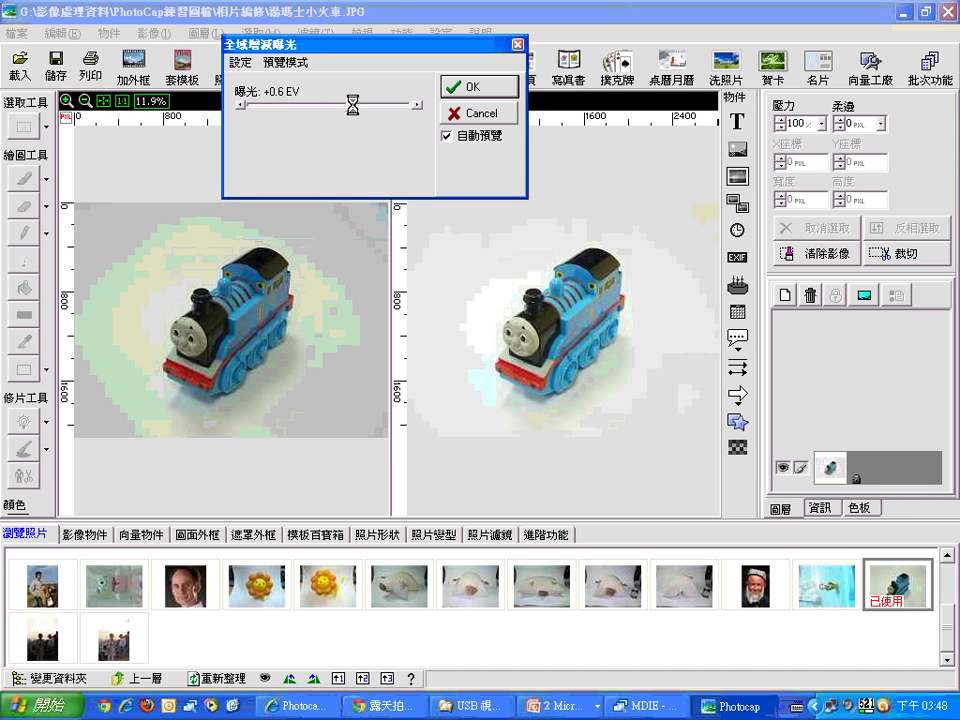
left_click(450, 89)
- Crop the toy train photo to a rectangular selection of about 1378 × 1625 px around the train
mouse_move(263, 175)
left_mouse_down()
mouse_move(282, 227)
mouse_move(354, 343)
mouse_move(529, 456)
mouse_move(517, 475)
left_mouse_up()
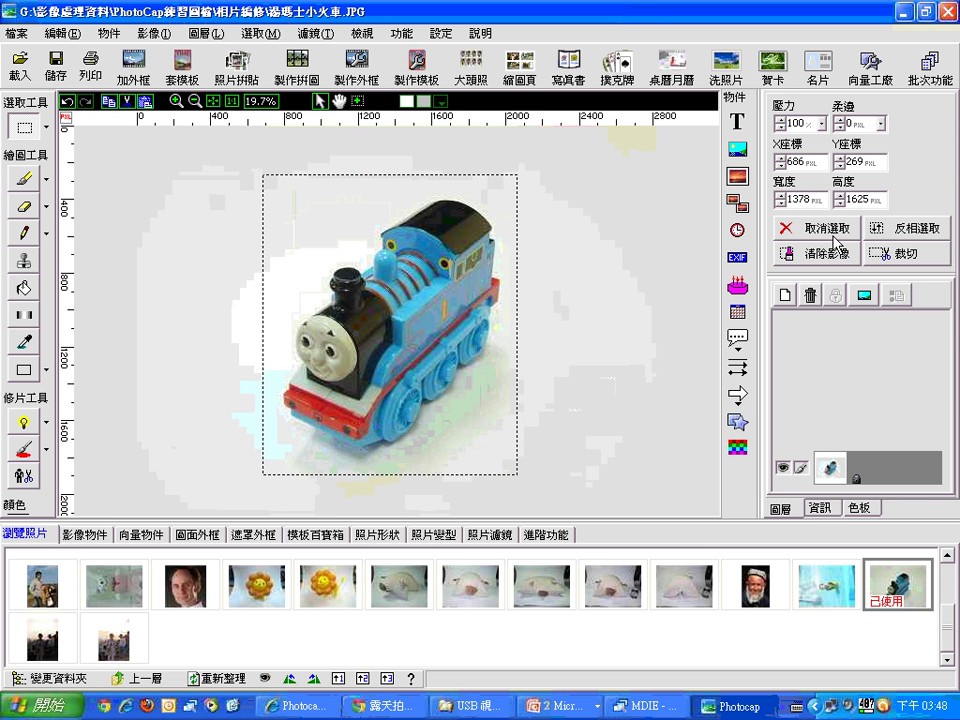
left_click(900, 262)
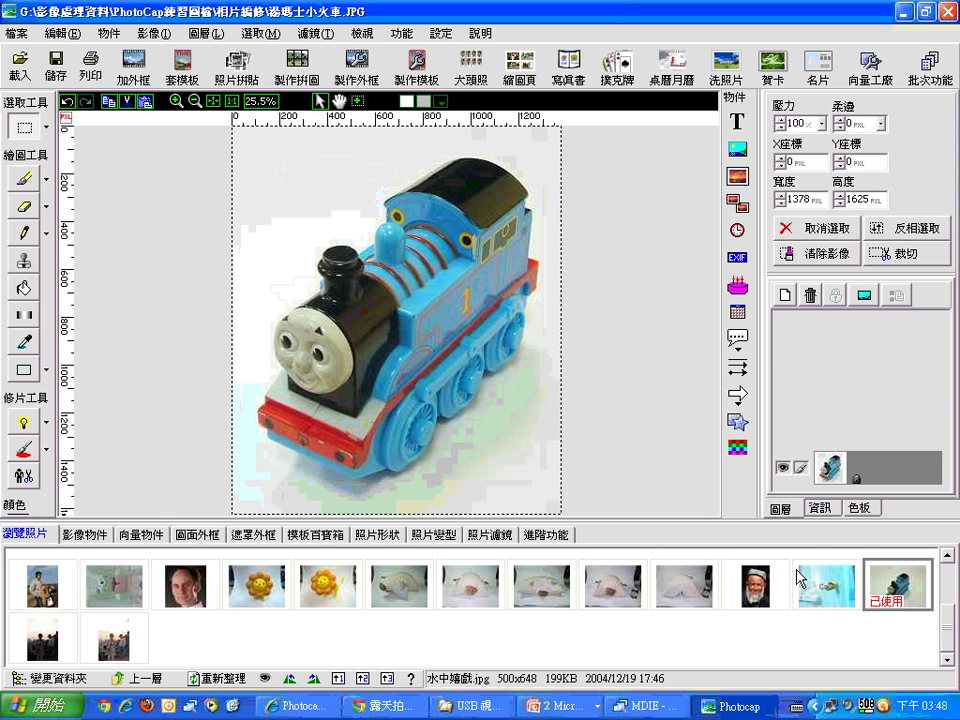
- Open the medal box photo P1030042.JPG from the photo browser without saving the current picture
left_click(951, 558)
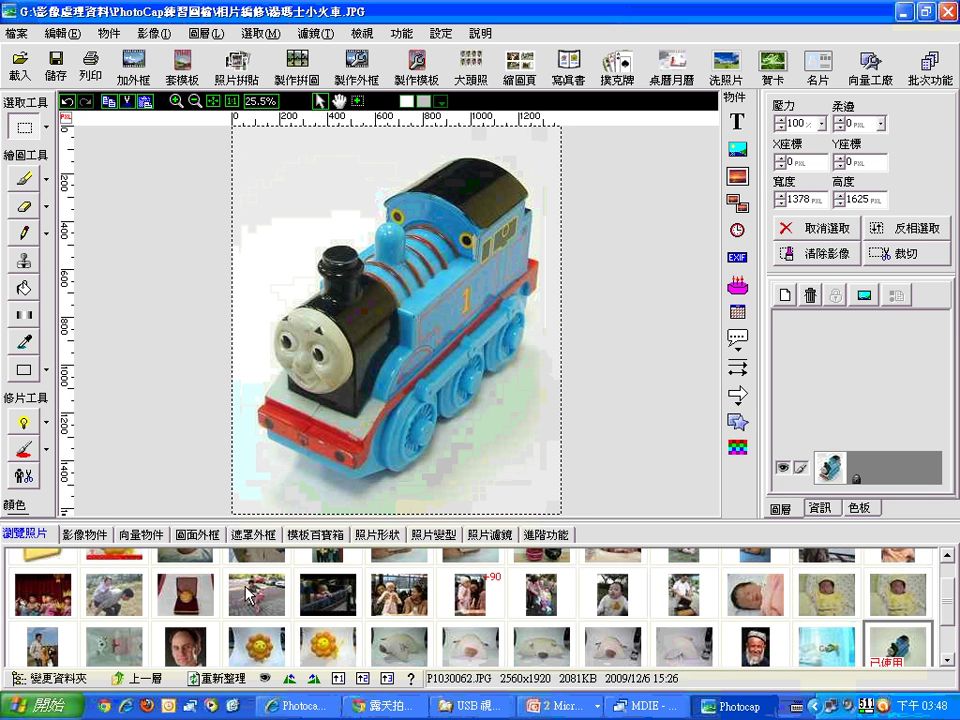
left_click_drag(190, 604, 400, 338)
left_click(488, 399)
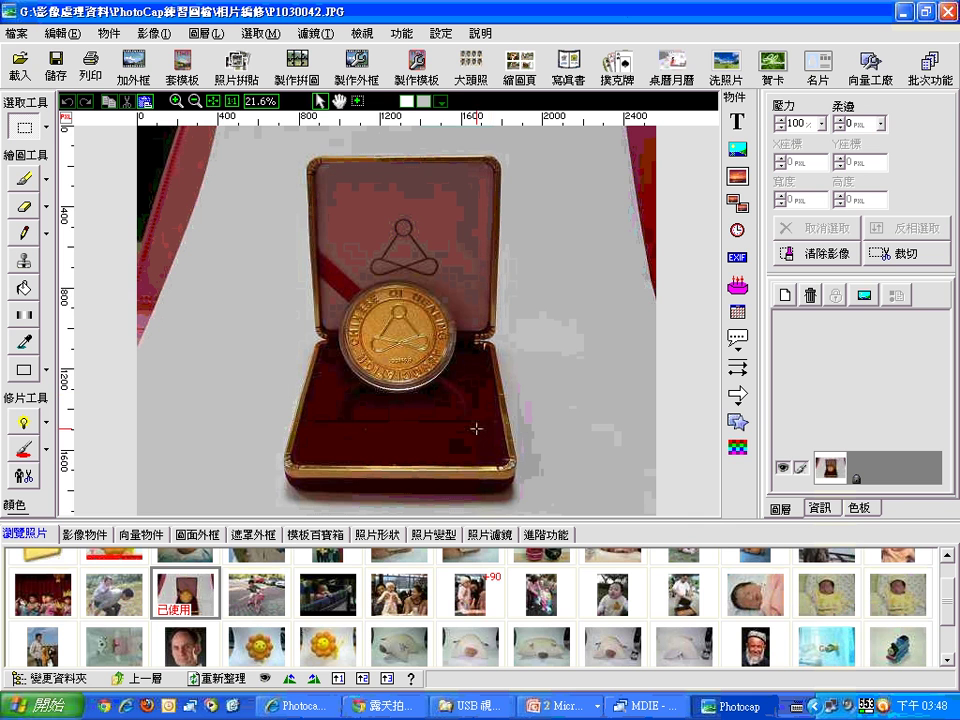
- Switch to PowerPoint to examine the 打光 slide comparing the medal photo's lighting, and return to PhotoCap
left_click(545, 704)
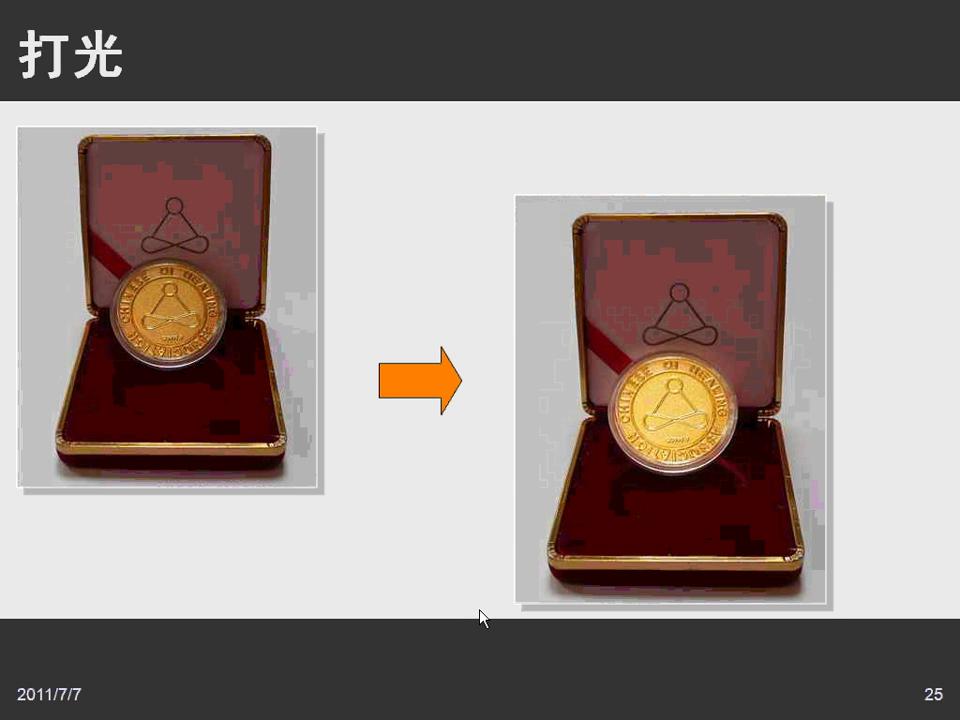
key("alt+Tab")
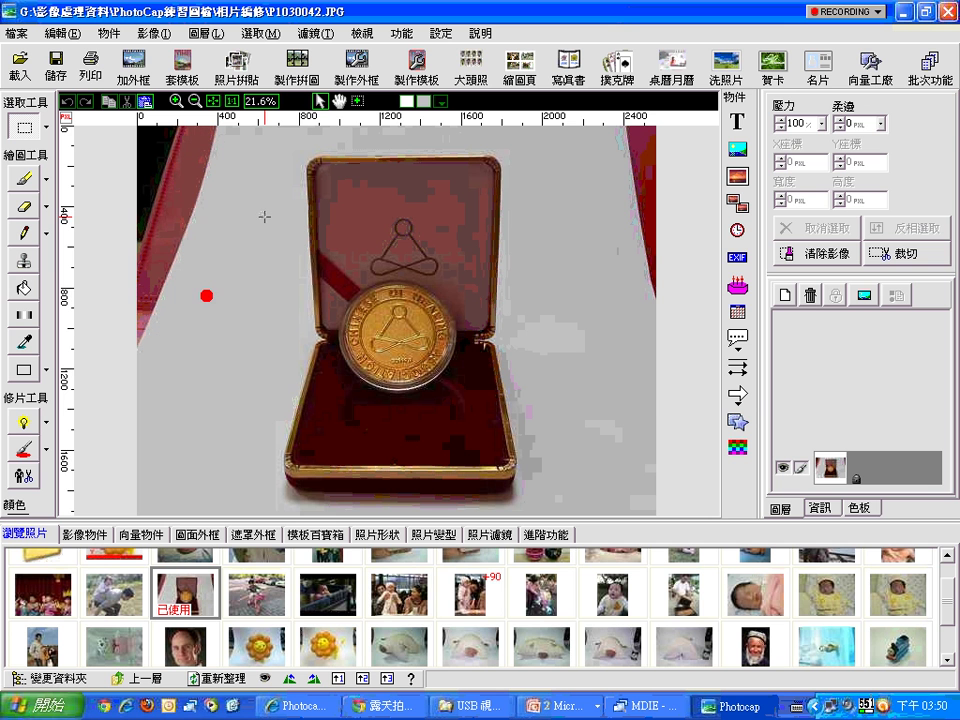
- Handwrite the image dimensions 2048 and 1536 over the medal photo with the on-screen annotation pen
mouse_move(156, 182)
left_mouse_down()
mouse_move(300, 188)
mouse_move(404, 238)
left_mouse_up()
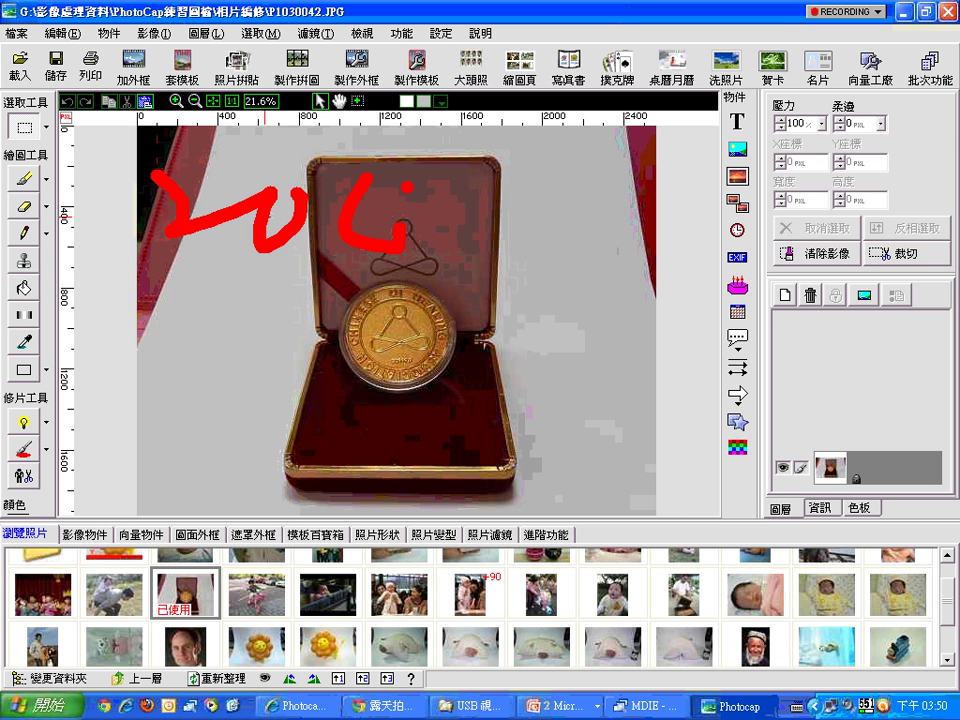
left_click_drag(407, 187, 412, 262)
left_click_drag(462, 175, 458, 172)
left_click_drag(276, 343, 263, 372)
mouse_move(391, 298)
left_mouse_down()
mouse_move(362, 340)
mouse_move(338, 412)
left_mouse_up()
left_click_drag(343, 337, 392, 334)
mouse_move(458, 322)
left_mouse_down()
mouse_move(488, 352)
mouse_move(460, 400)
left_mouse_up()
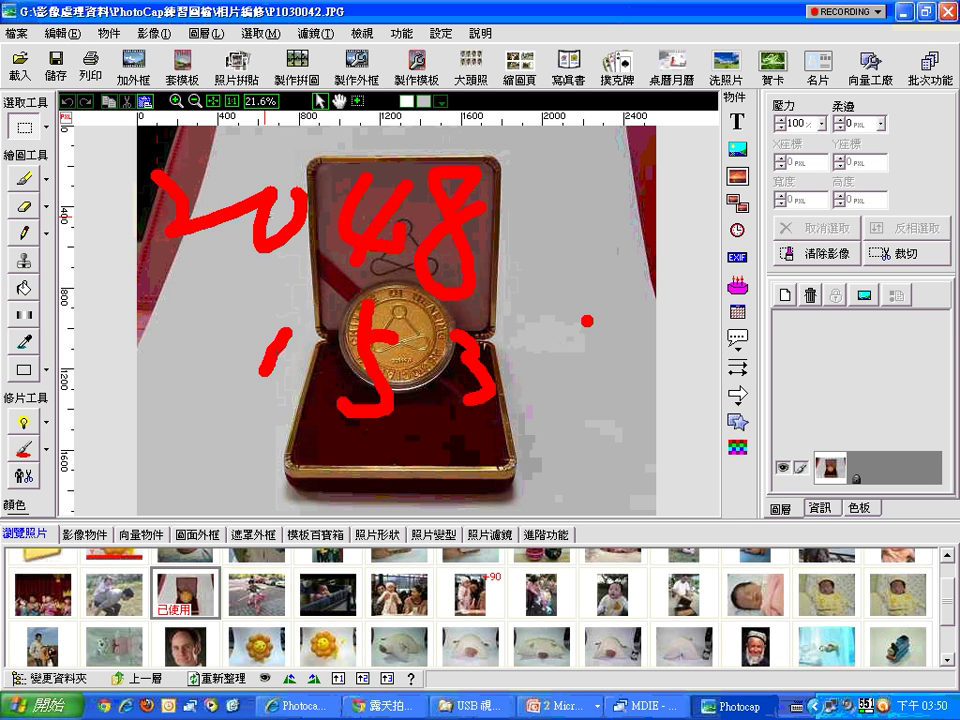
left_click_drag(594, 320, 566, 380)
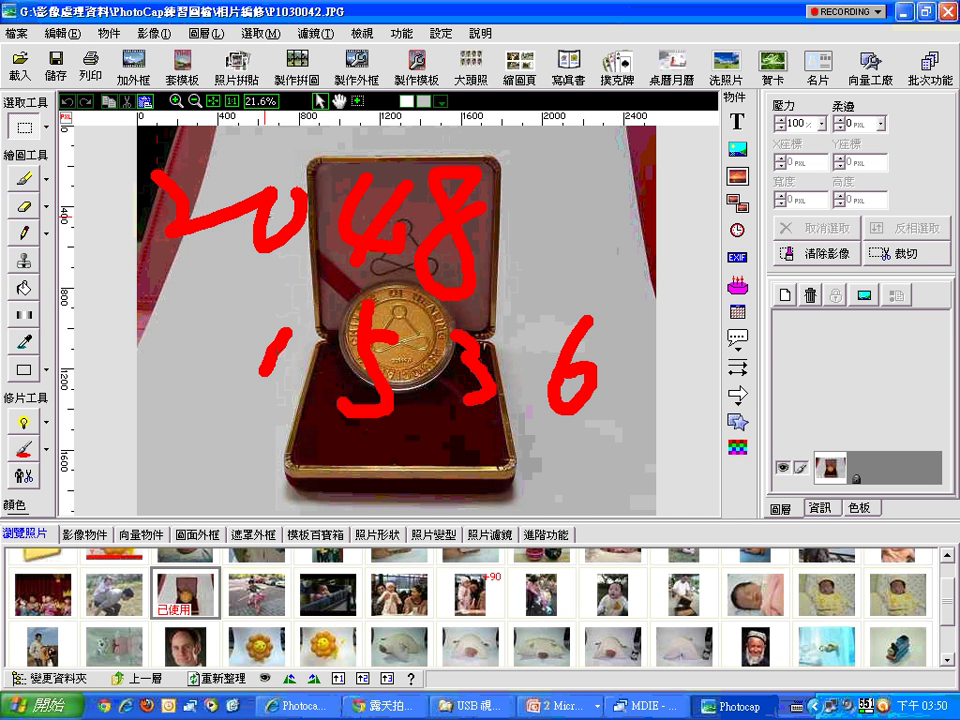
- Open the Calculator (小算盤), multiply 2048 by 1536, and underline the result with the on-screen annotation pen
key("super")
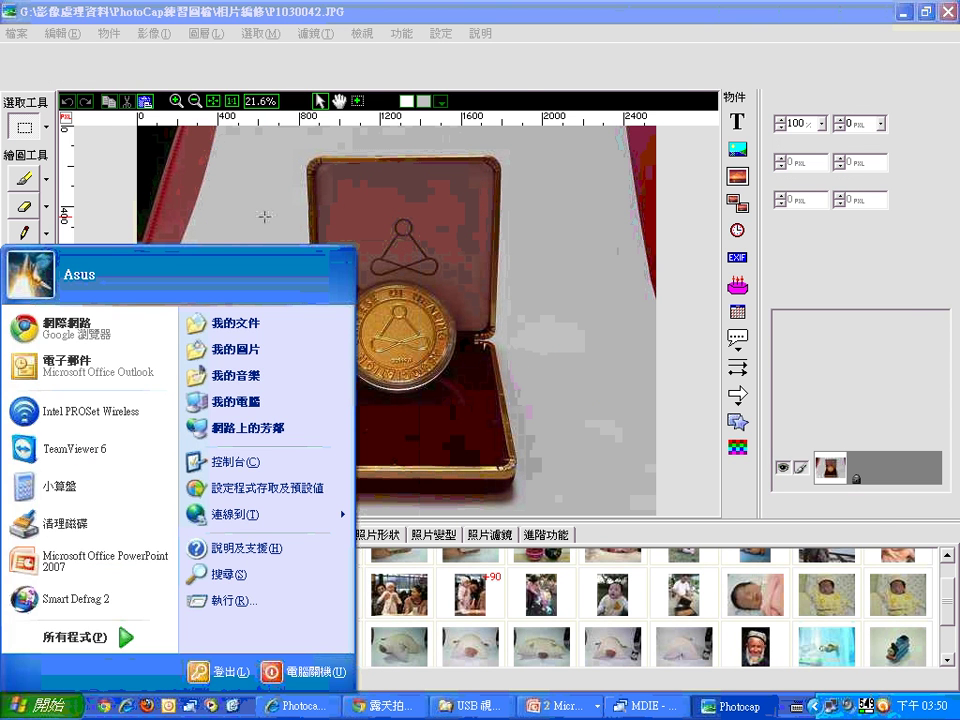
left_click(60, 487)
type("204")
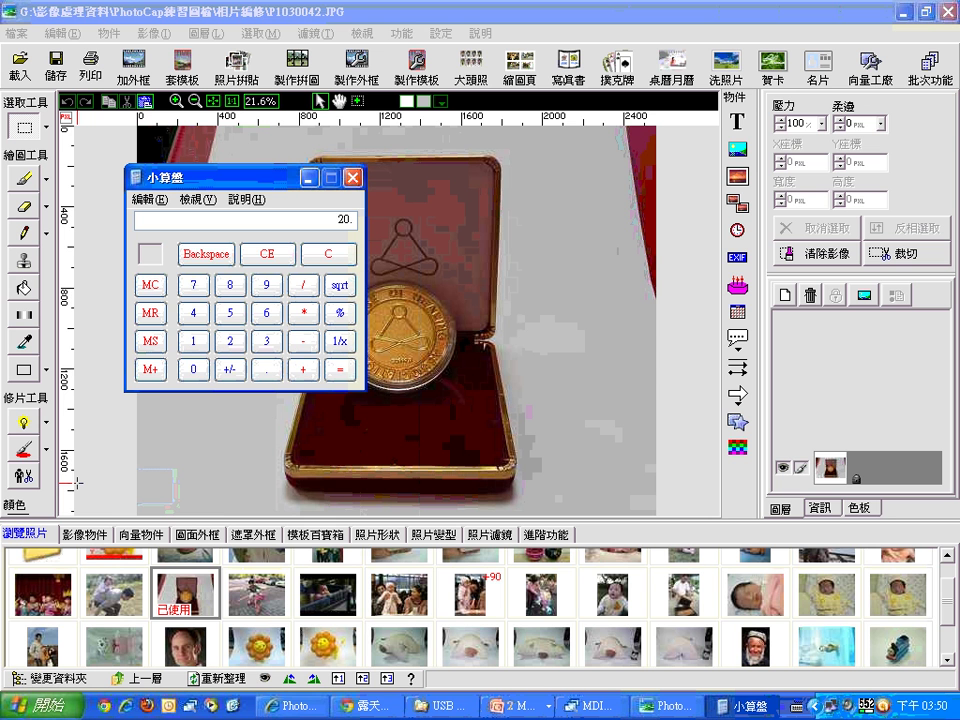
type("8")
left_click(303, 313)
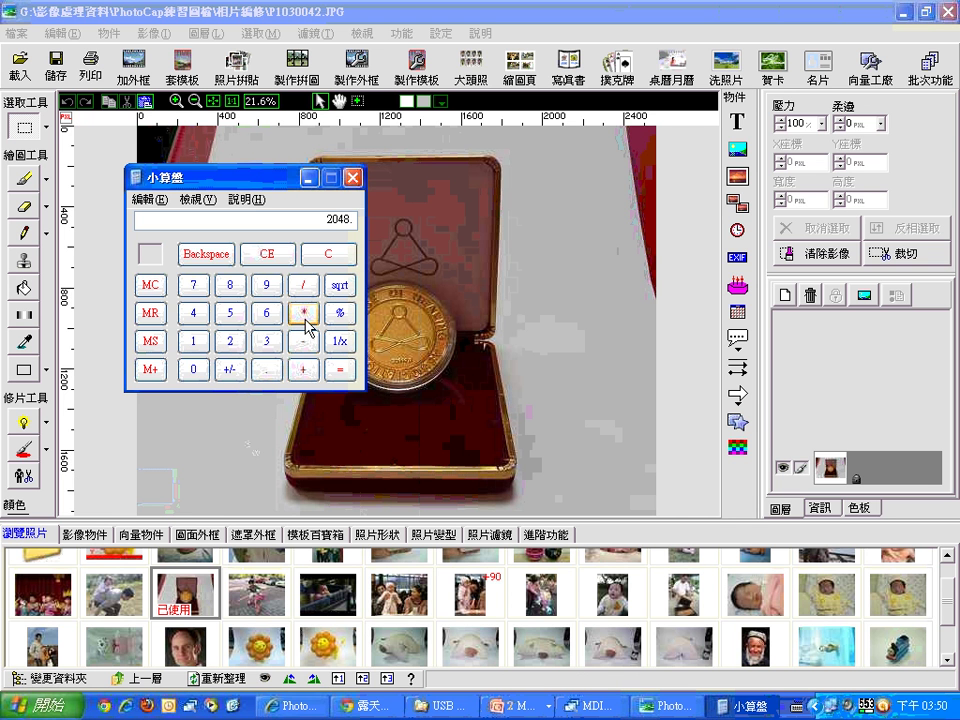
left_click(194, 341)
left_click(230, 313)
left_click(266, 341)
left_click(266, 313)
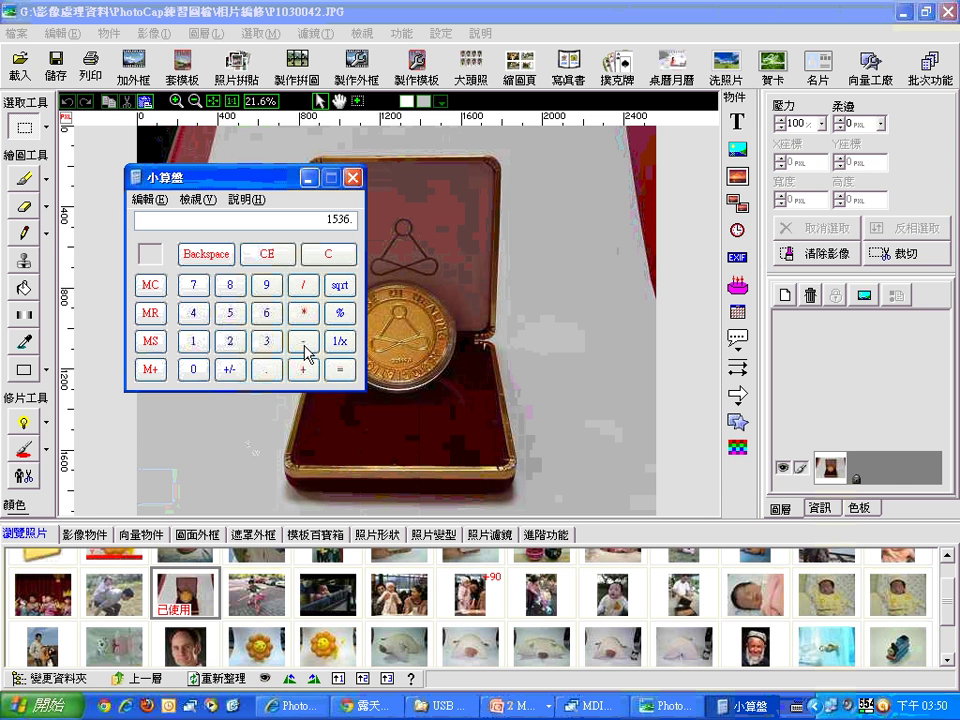
left_click(345, 372)
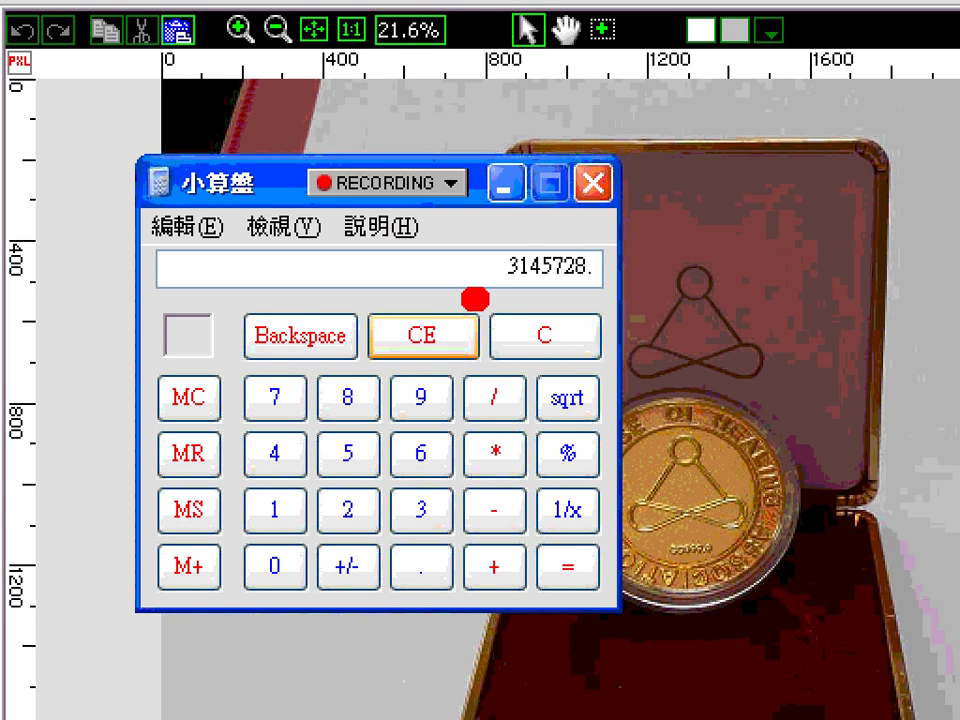
left_click_drag(475, 298, 645, 317)
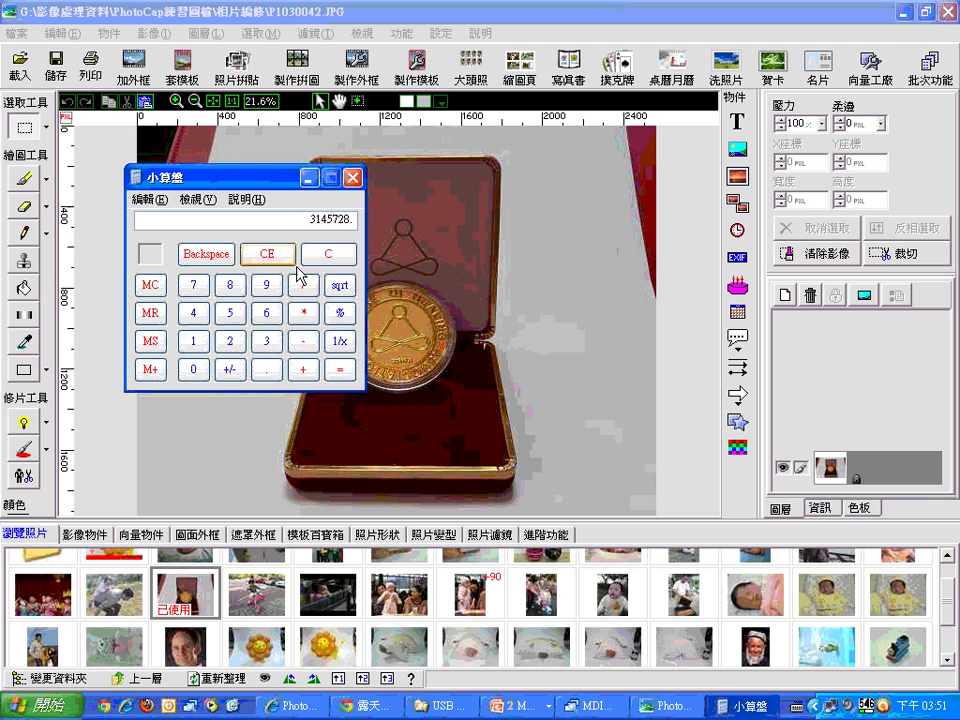
- Clear the calculator, multiply 1920 by 1080, and return to the medal photo in PhotoCap
left_click(526, 341)
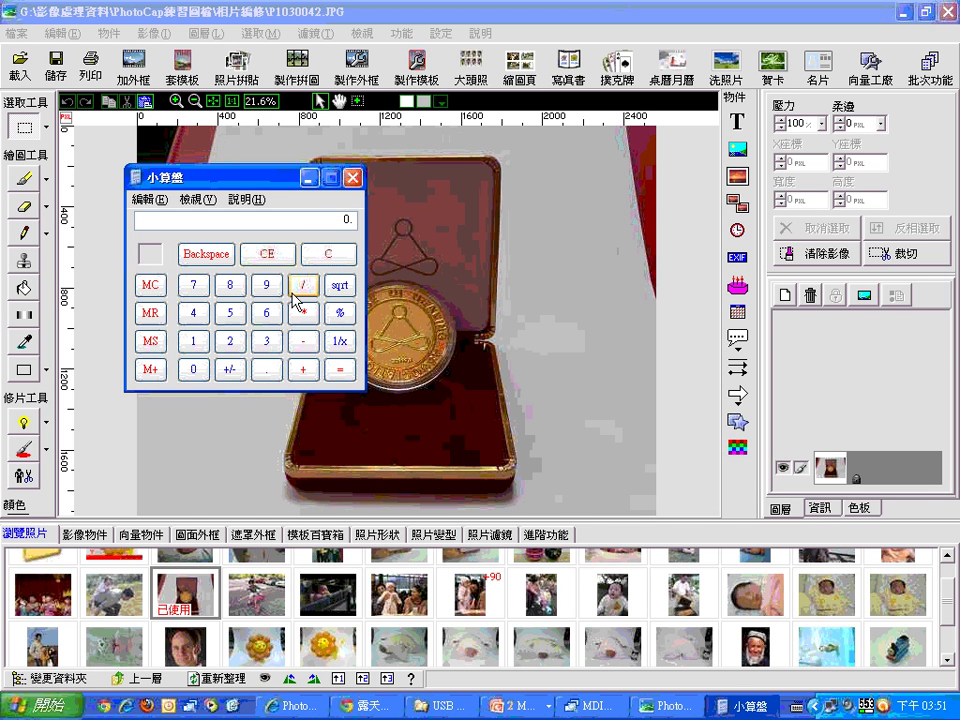
left_click(193, 341)
left_click(266, 285)
left_click(230, 341)
left_click(199, 370)
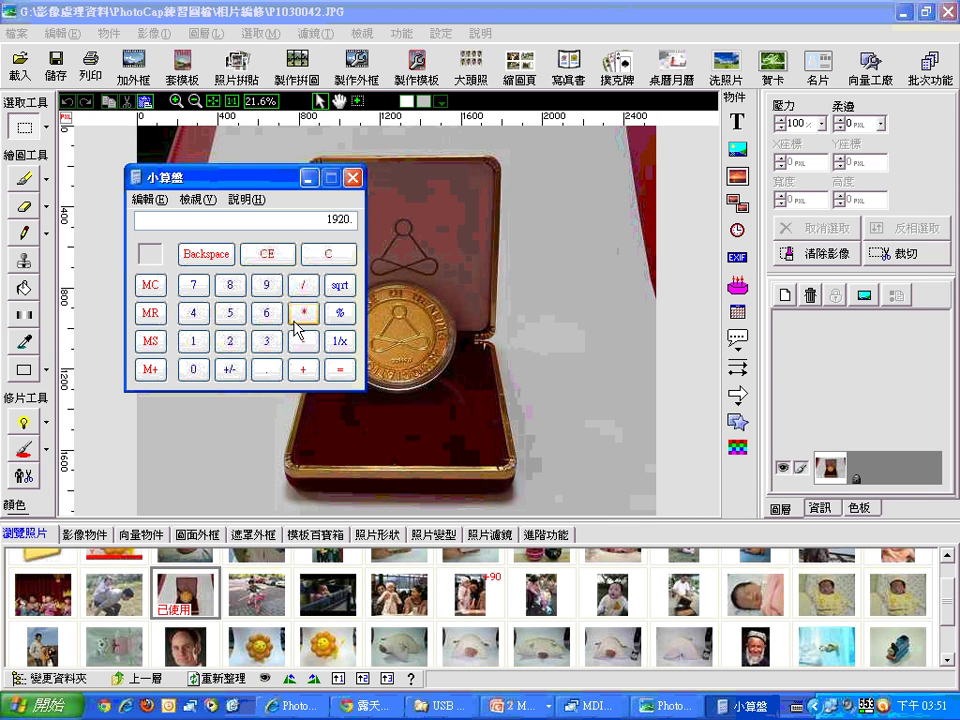
left_click(303, 313)
left_click(193, 341)
left_click(193, 369)
left_click(230, 287)
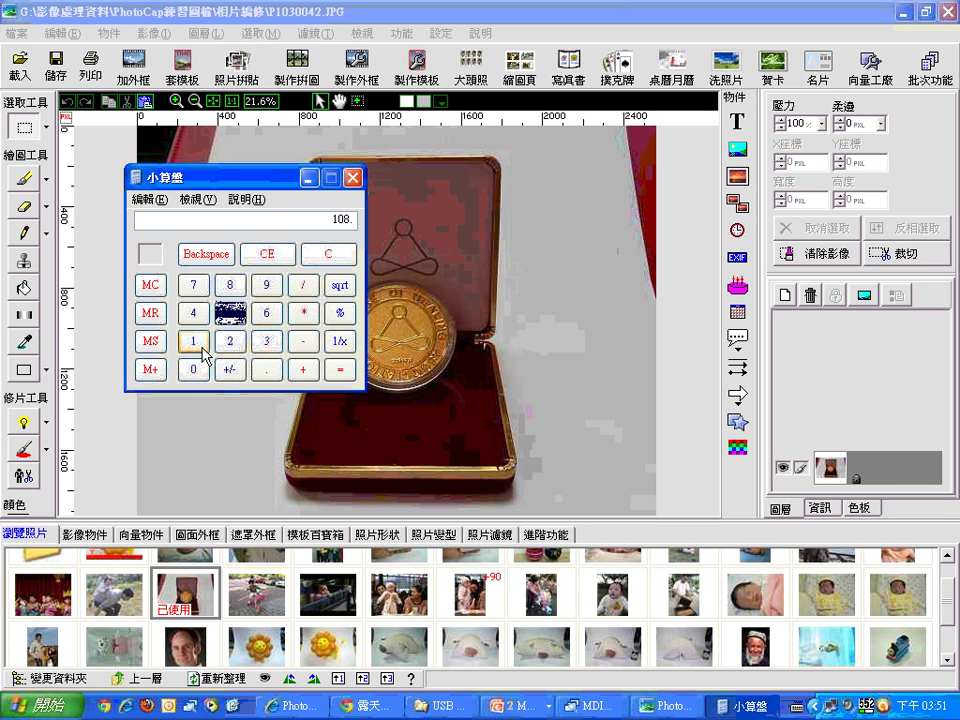
left_click(195, 372)
left_click(341, 369)
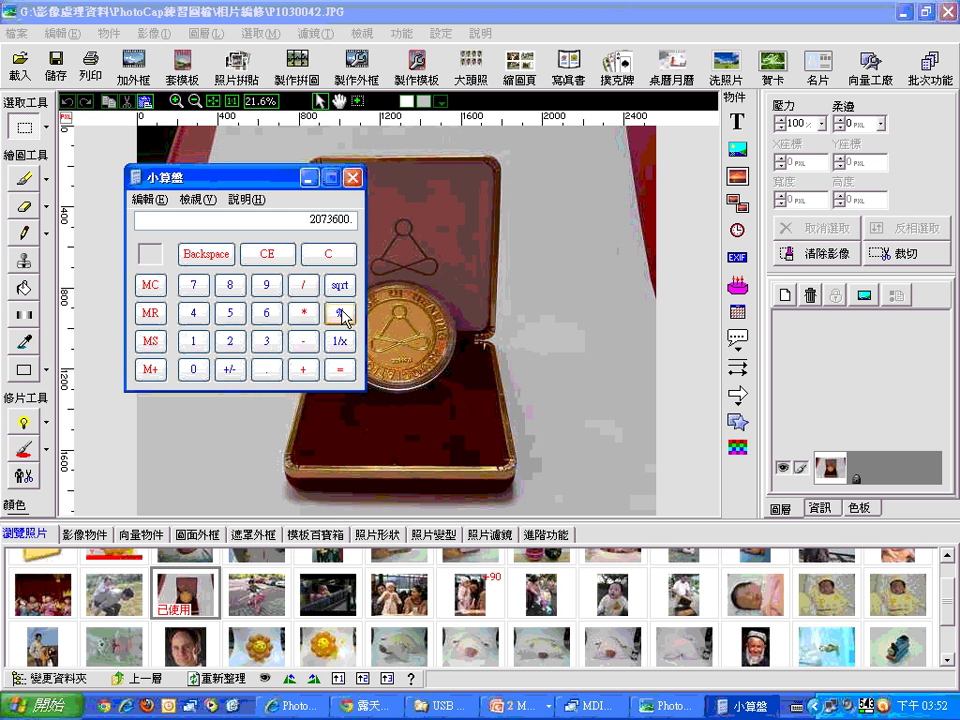
left_click(499, 150)
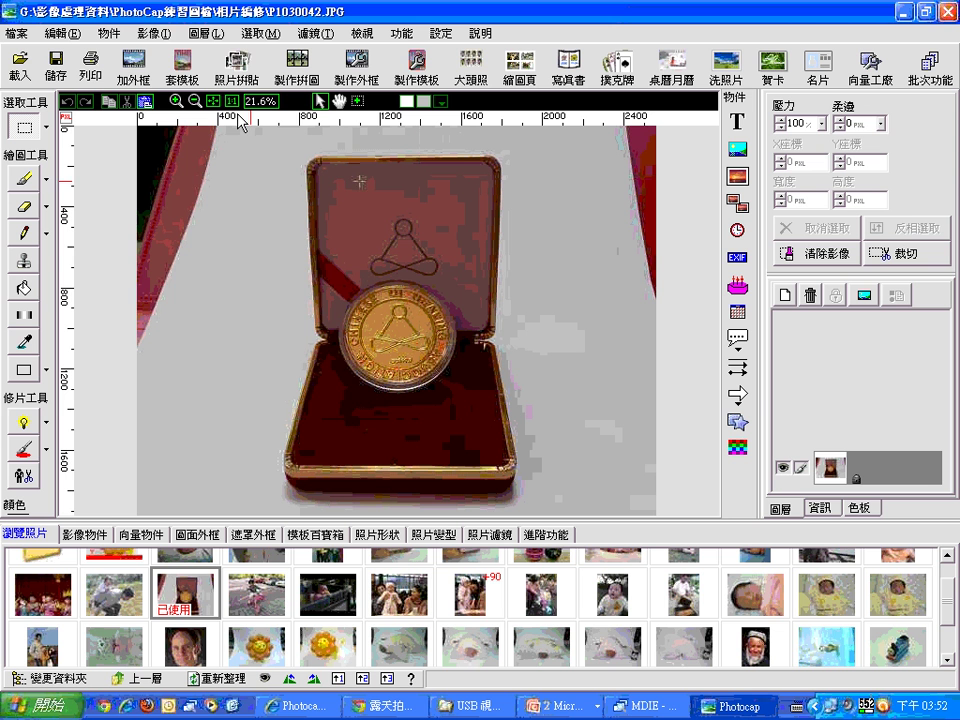
- Resize the medal photo to a width of 500 pixels with proportions constrained
left_click(161, 44)
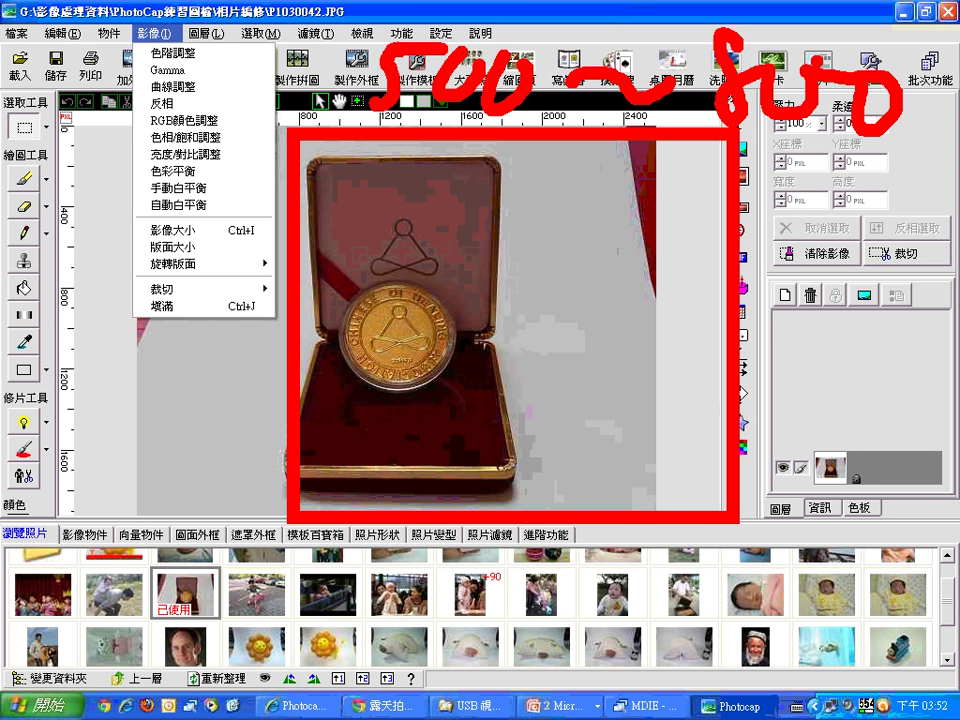
key("Escape")
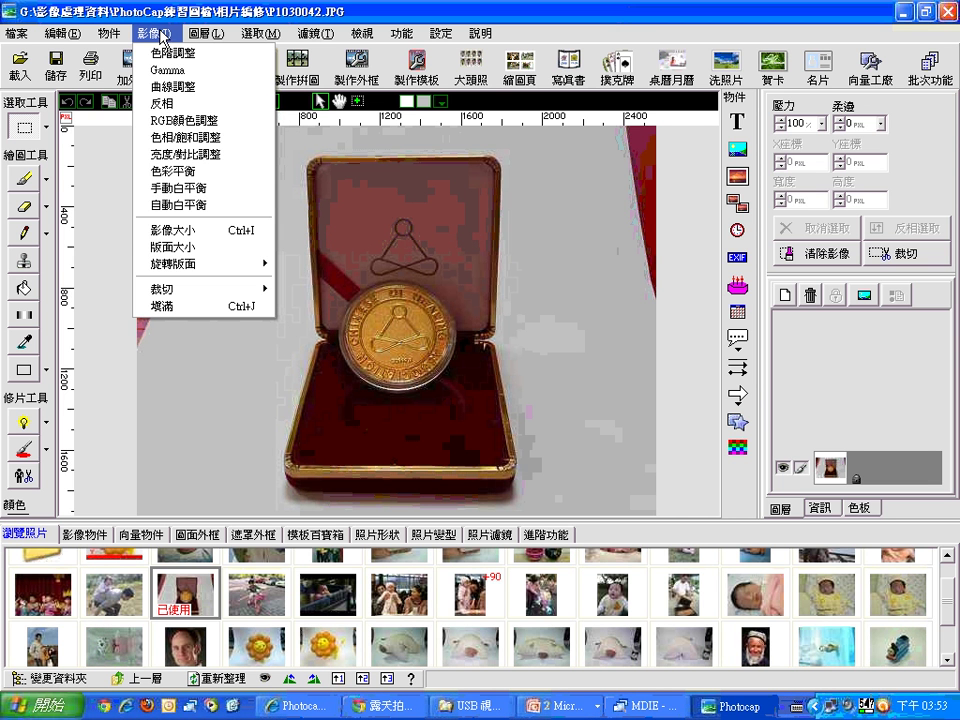
left_click(206, 245)
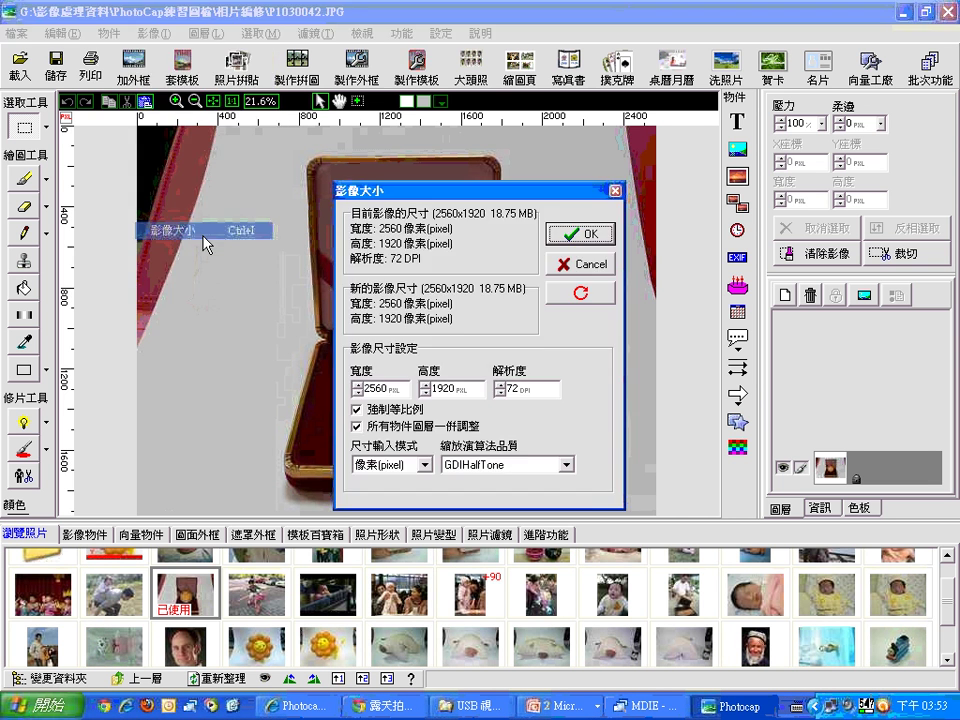
double_click(390, 387)
type("5")
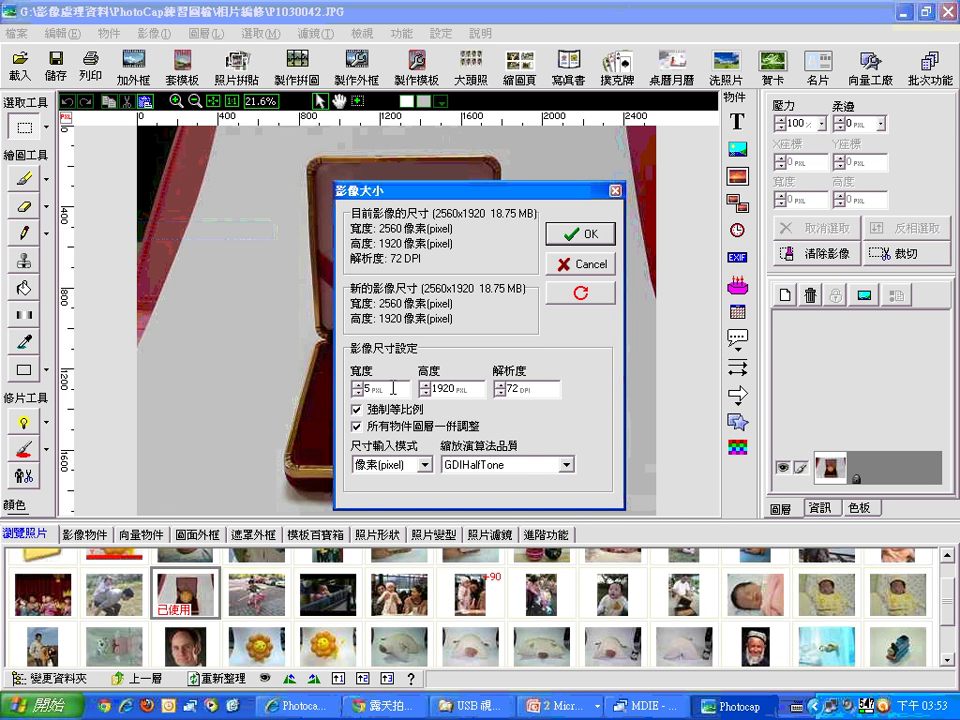
type("00")
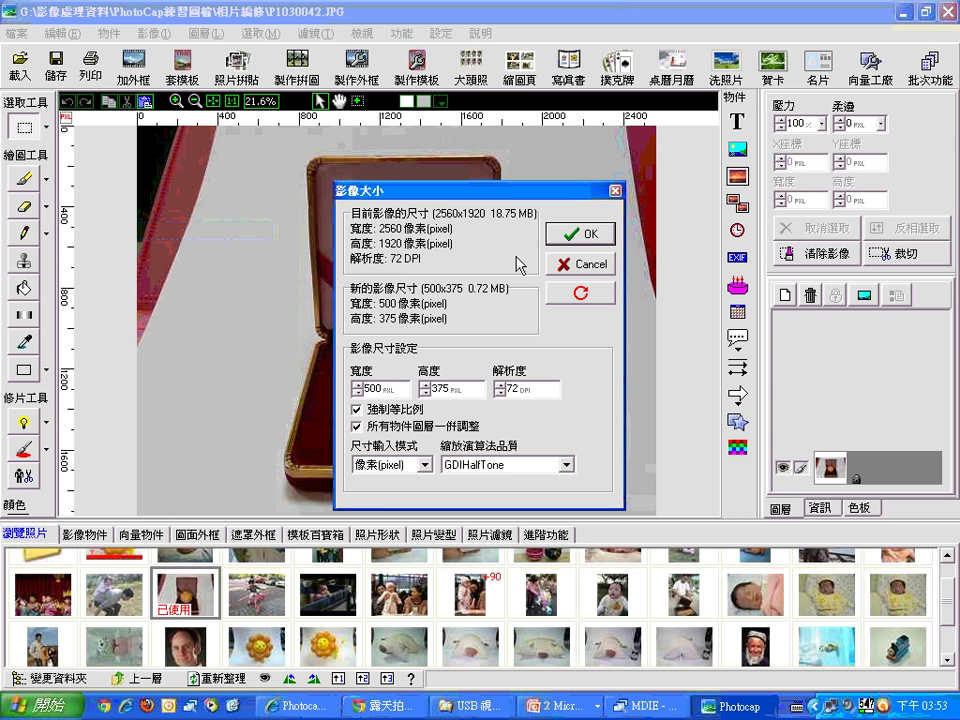
left_click(584, 234)
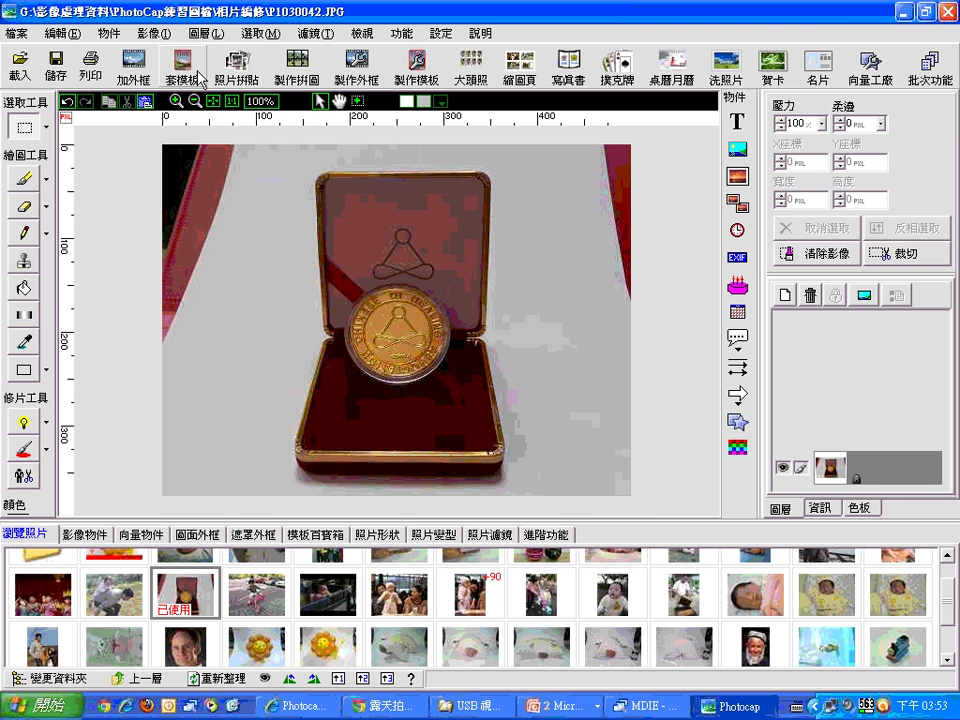
- Undo the medal photo's resize and reapply it
left_click(68, 101)
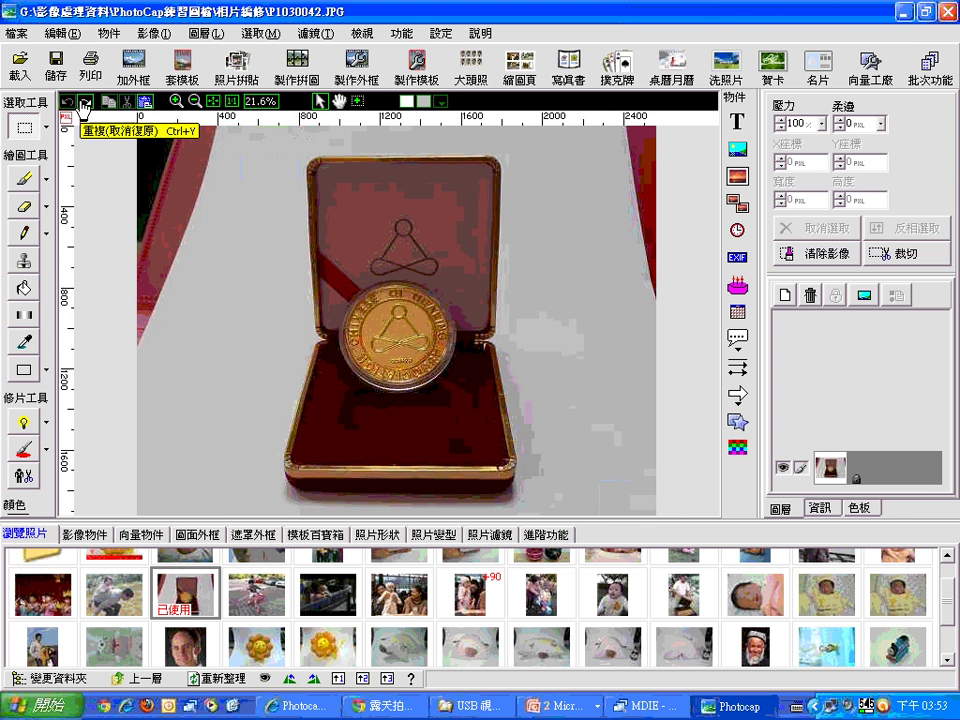
left_click(137, 161)
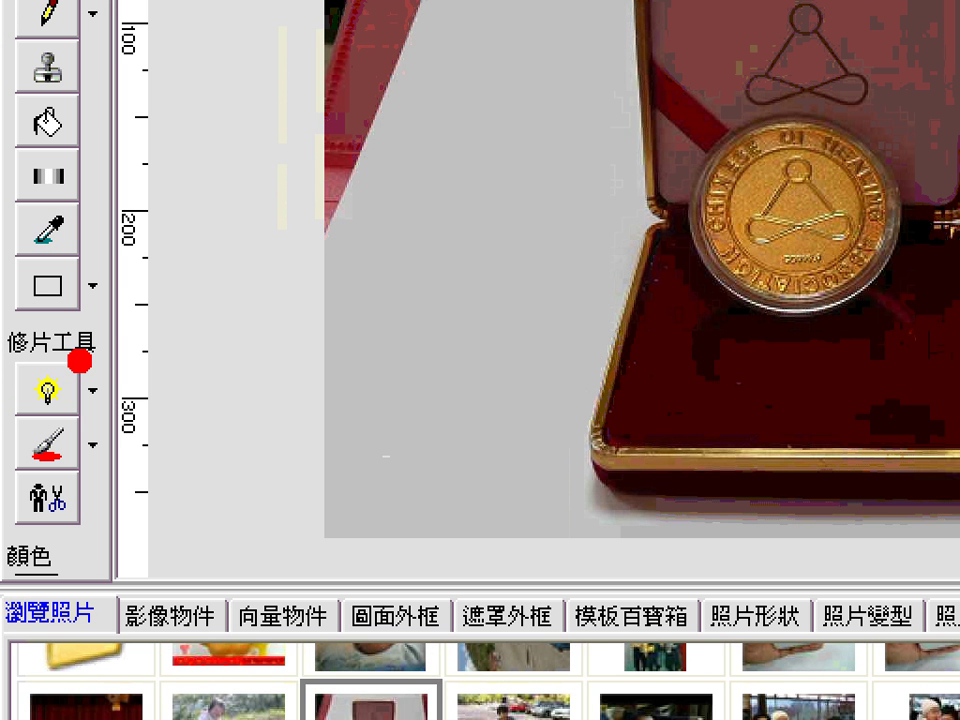
- Select the 打光 retouching brush and mark the tool and its brush settings with the on-screen annotation pen
mouse_move(132, 333)
left_mouse_down()
mouse_move(160, 348)
mouse_move(258, 264)
left_mouse_up()
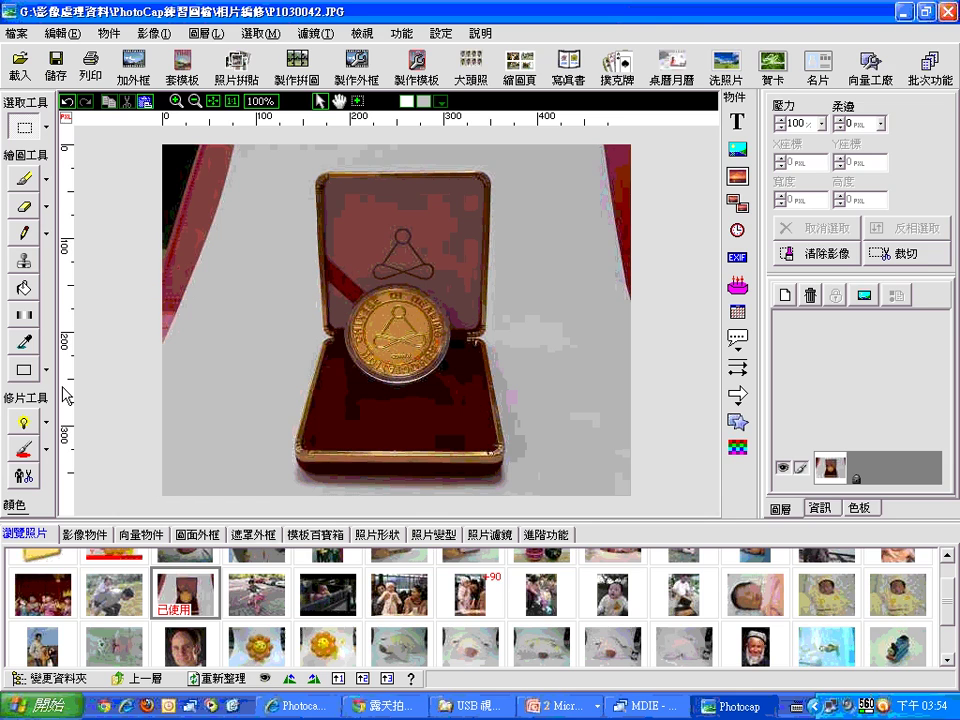
left_click(47, 422)
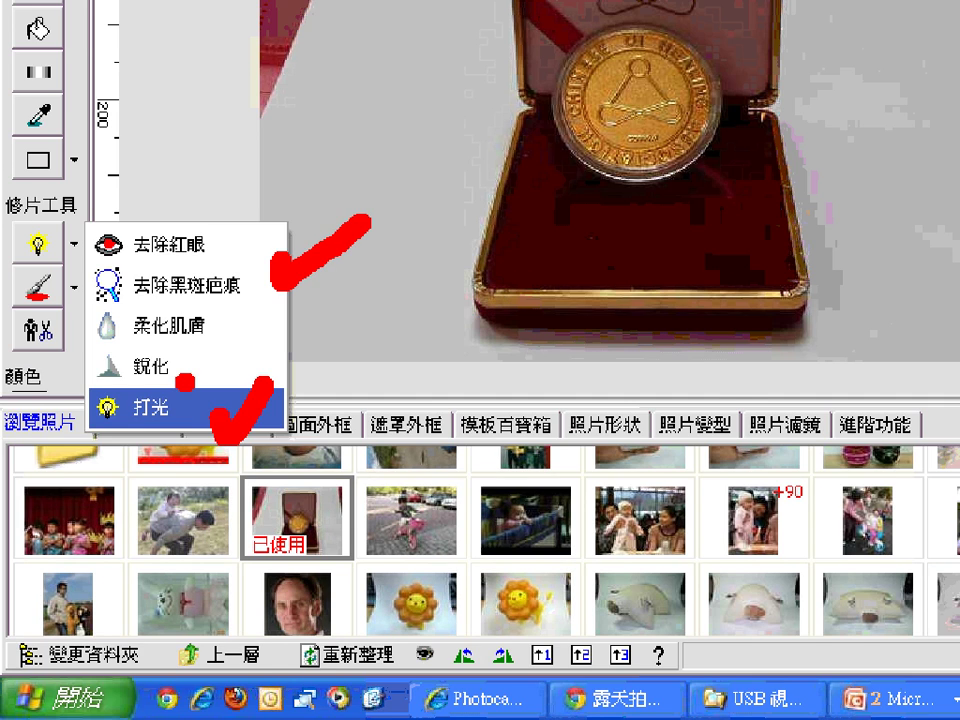
left_click(185, 395)
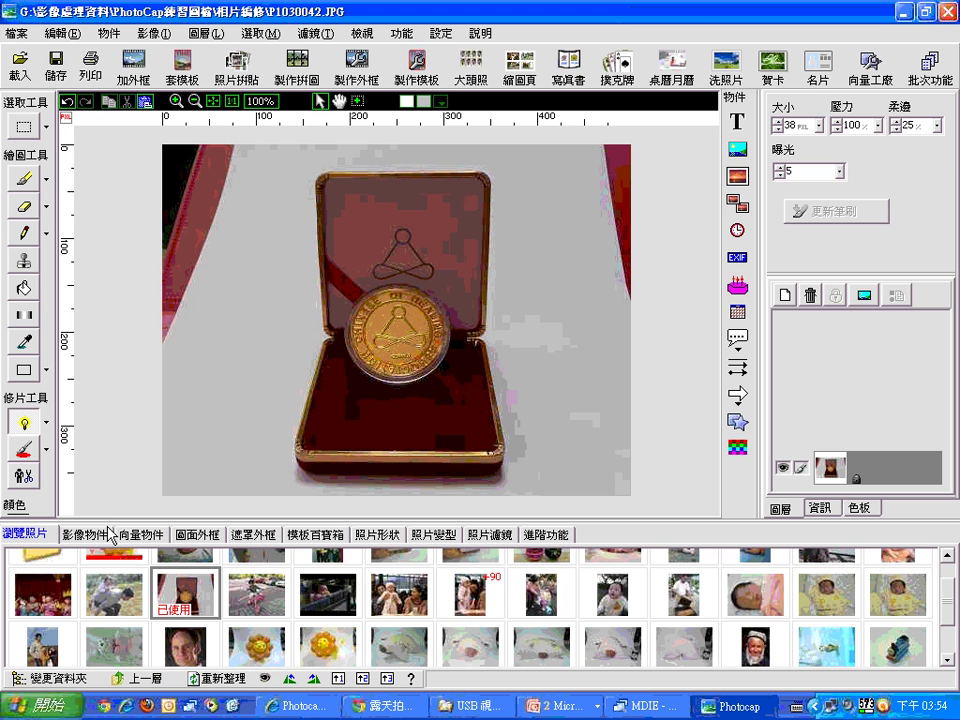
left_click_drag(253, 332, 339, 334)
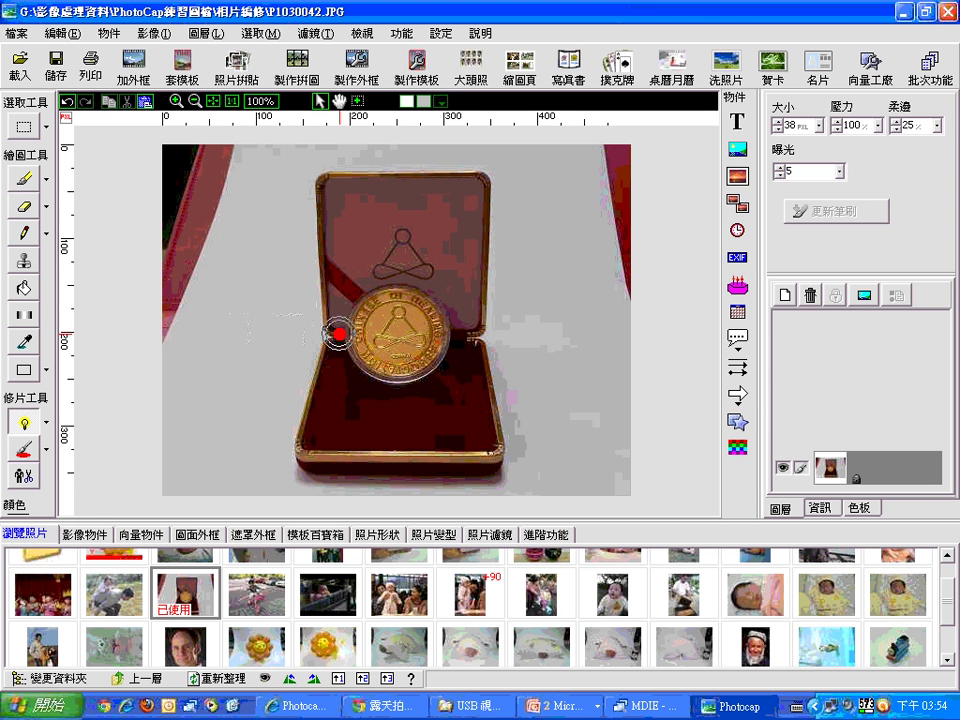
mouse_move(68, 432)
left_mouse_down()
mouse_move(33, 455)
mouse_move(8, 382)
mouse_move(60, 395)
mouse_move(520, 195)
mouse_move(760, 148)
left_mouse_up()
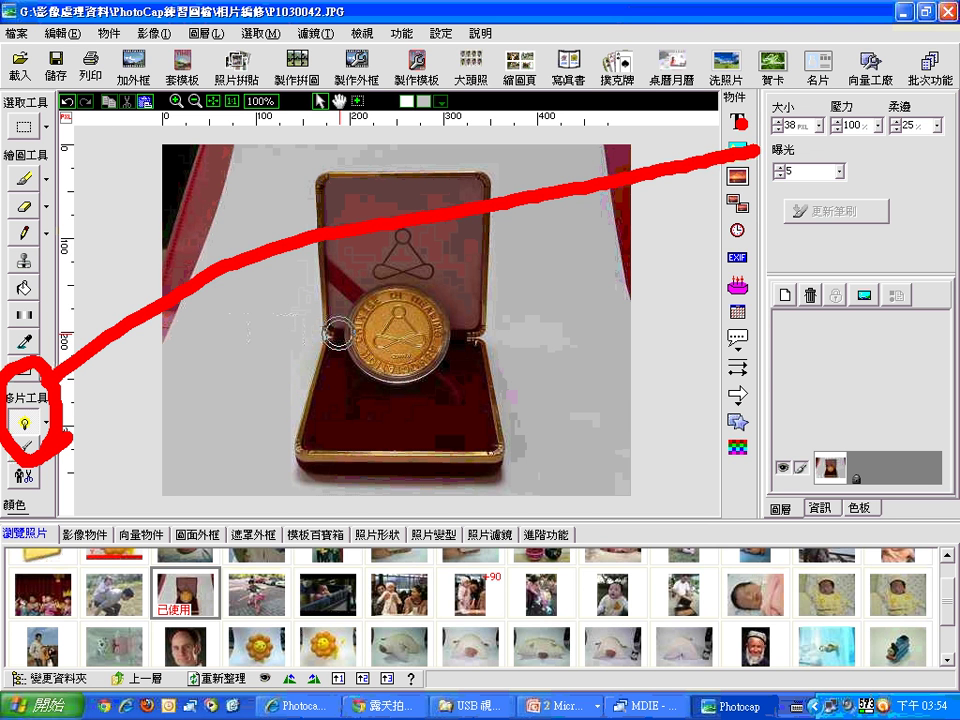
mouse_move(753, 100)
left_mouse_down()
mouse_move(765, 150)
mouse_move(760, 200)
mouse_move(900, 208)
mouse_move(948, 118)
mouse_move(880, 72)
mouse_move(690, 100)
left_mouse_up()
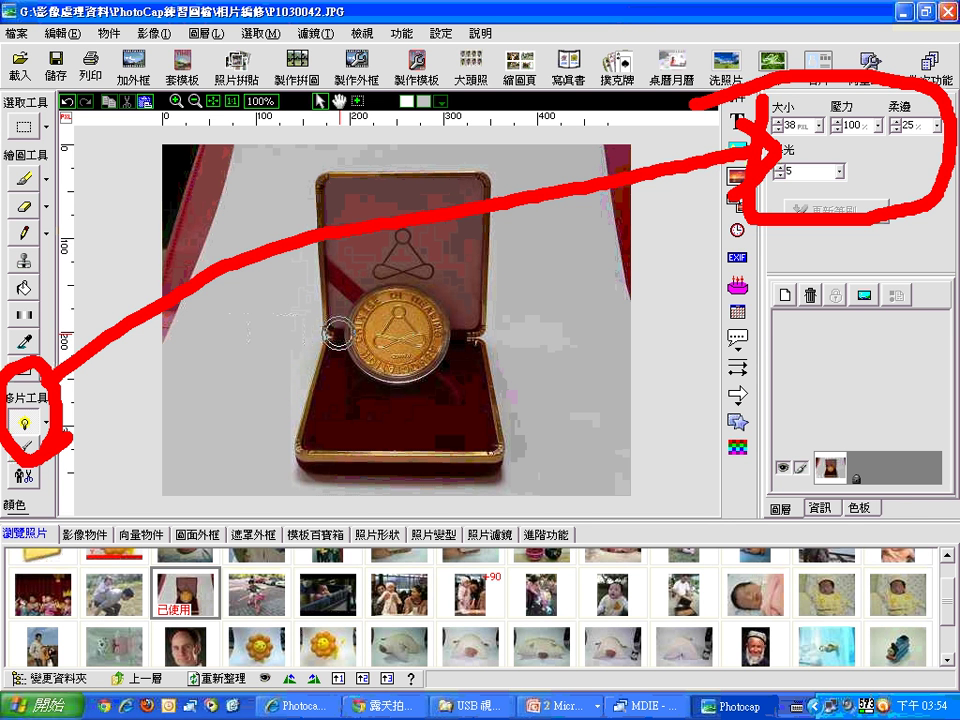
key("Escape")
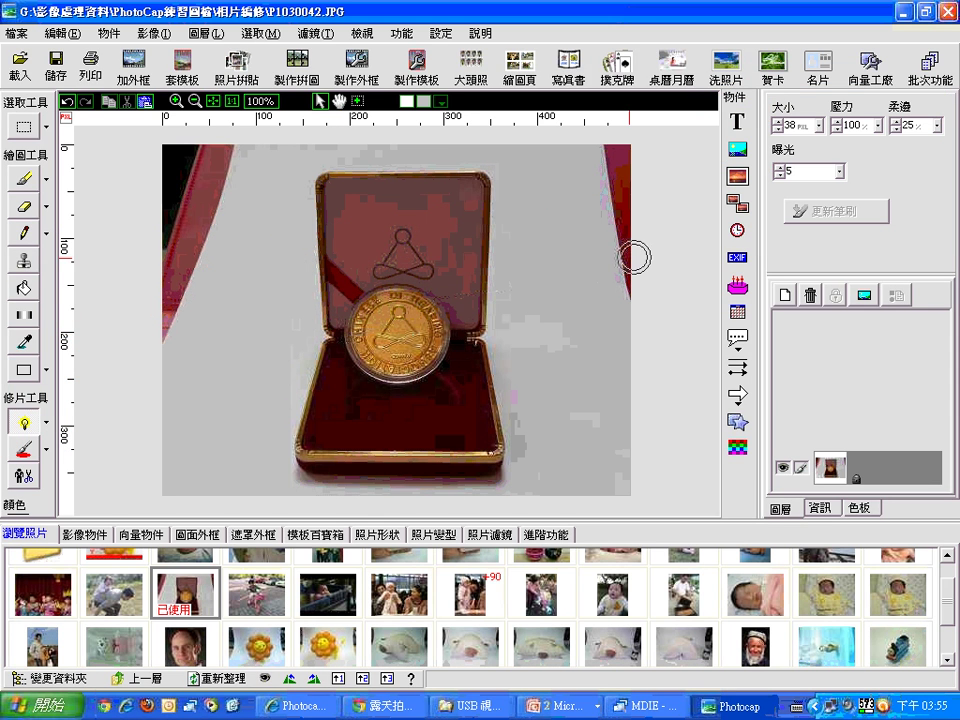
- Brighten the gold medal's surface with strokes of the 打光 brush
mouse_move(433, 309)
left_mouse_down()
mouse_move(385, 327)
mouse_move(390, 341)
mouse_move(434, 352)
mouse_move(389, 354)
mouse_move(364, 327)
mouse_move(412, 294)
mouse_move(399, 339)
mouse_move(366, 332)
left_mouse_up()
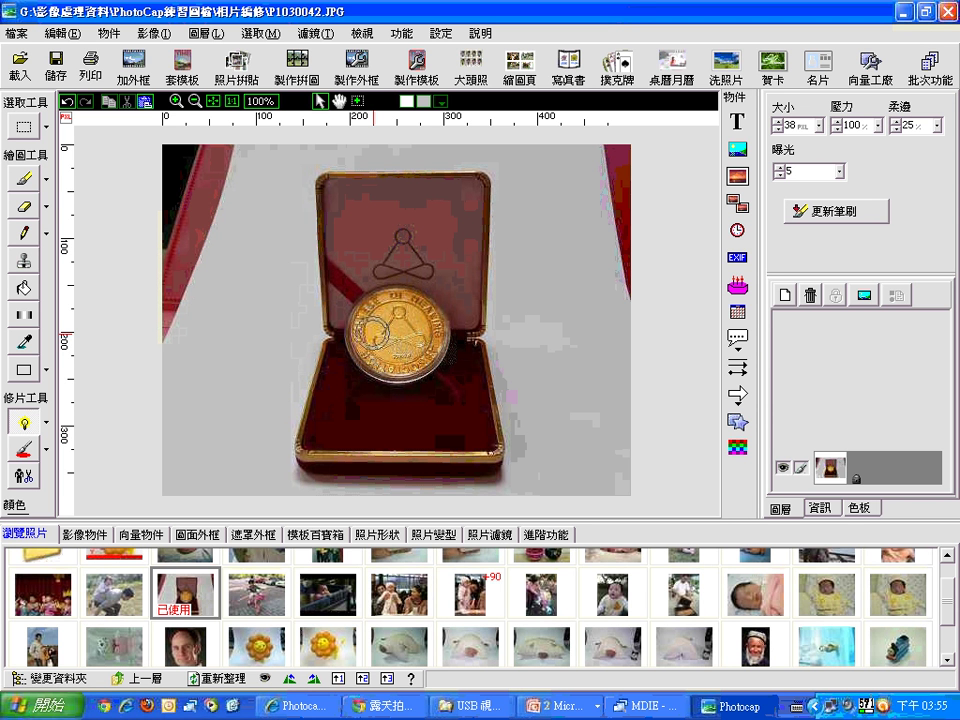
left_click_drag(366, 330, 362, 333)
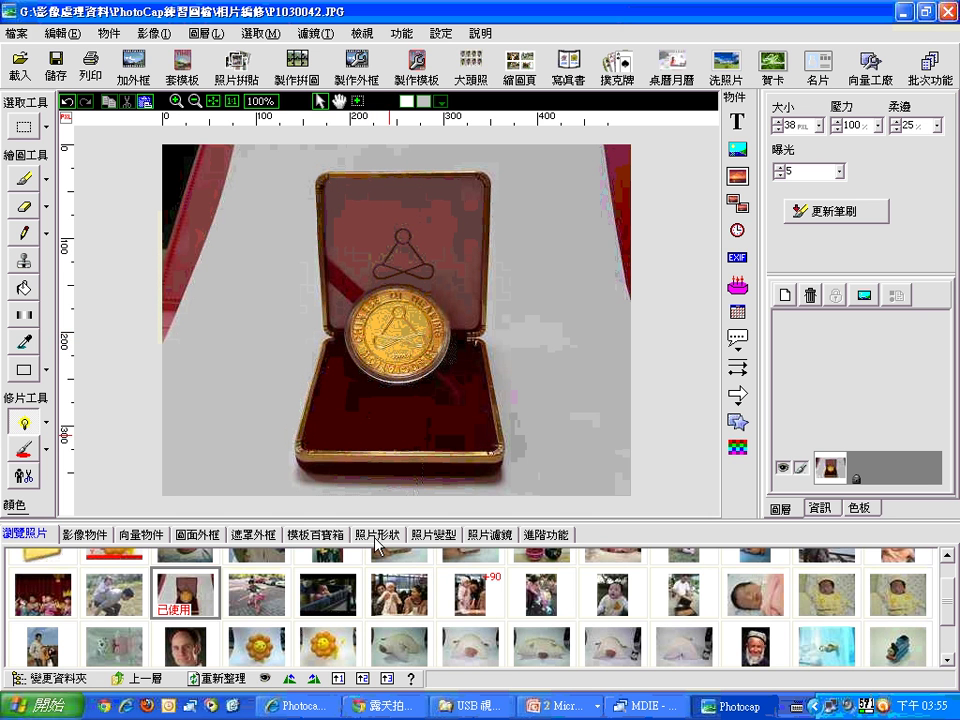
- Open the children's stage photo P1010029.JPG from the photo browser and resize it to 500 pixels wide
mouse_move(45, 592)
left_mouse_down()
mouse_move(101, 563)
mouse_move(339, 371)
left_mouse_up()
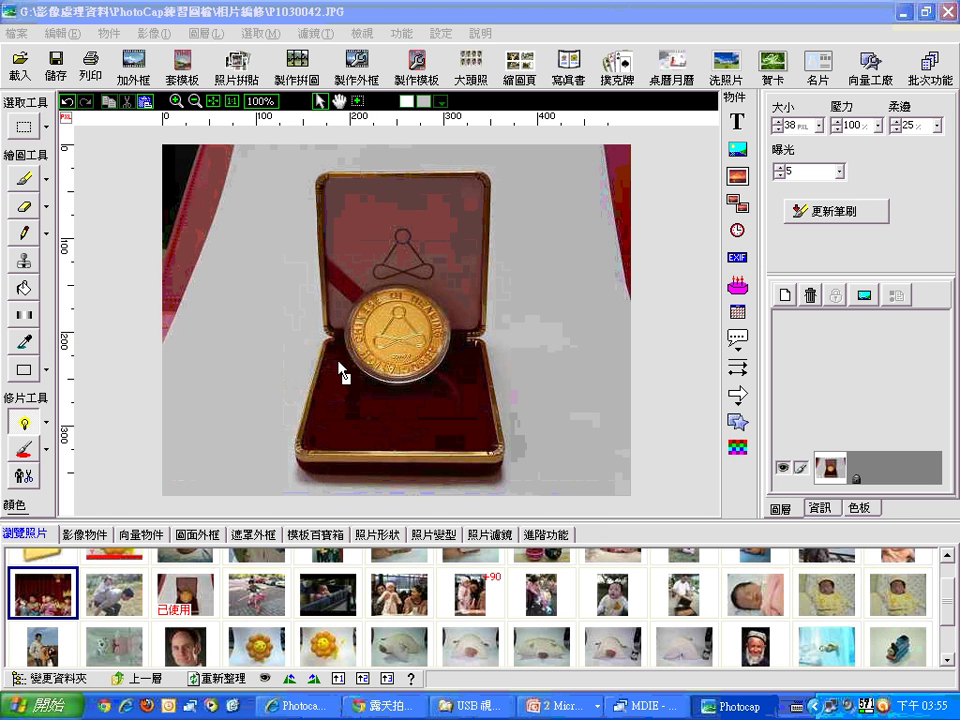
left_click(481, 455)
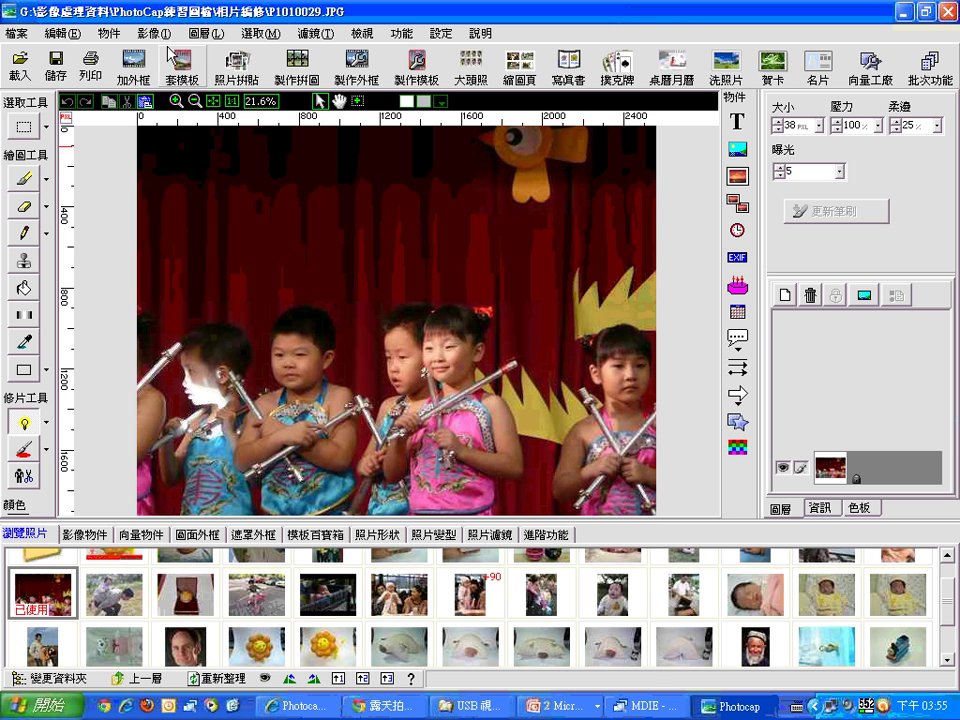
left_click(153, 34)
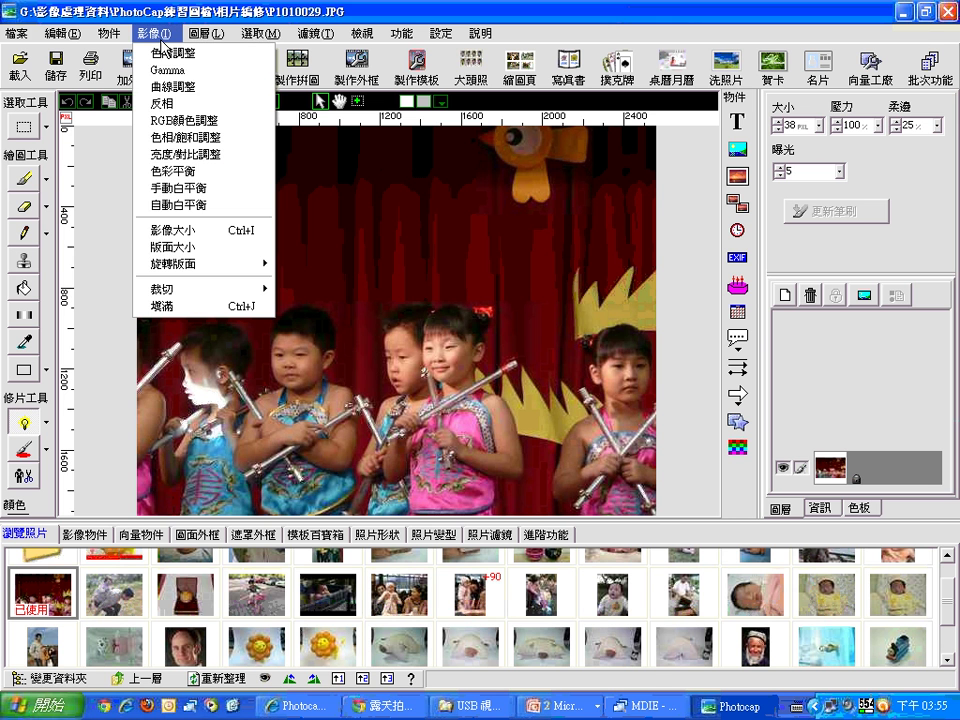
left_click(180, 230)
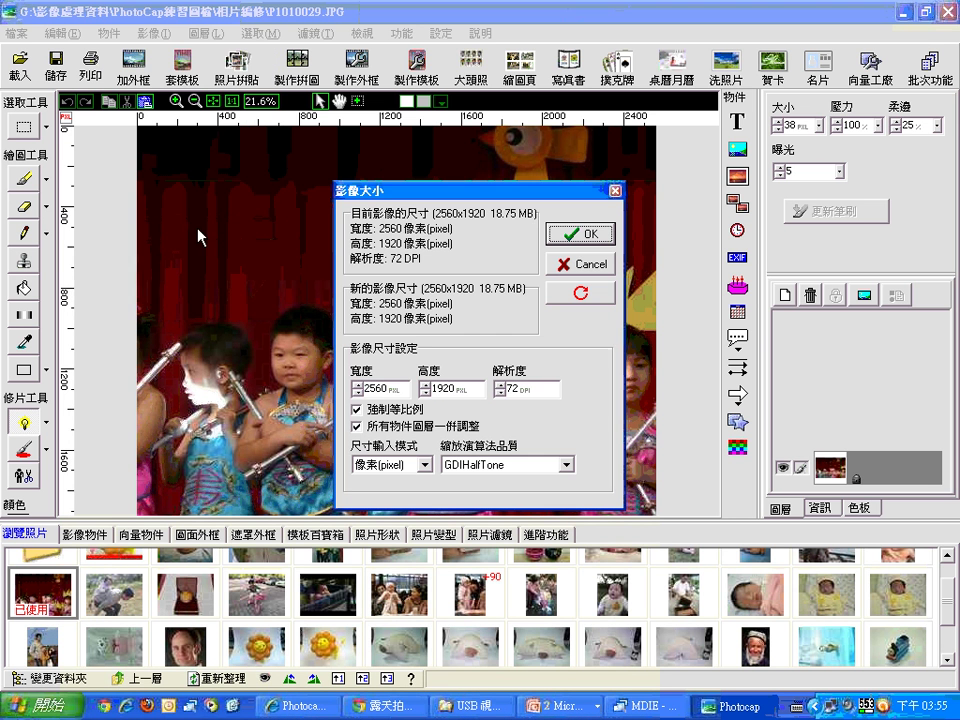
double_click(384, 389)
type("00")
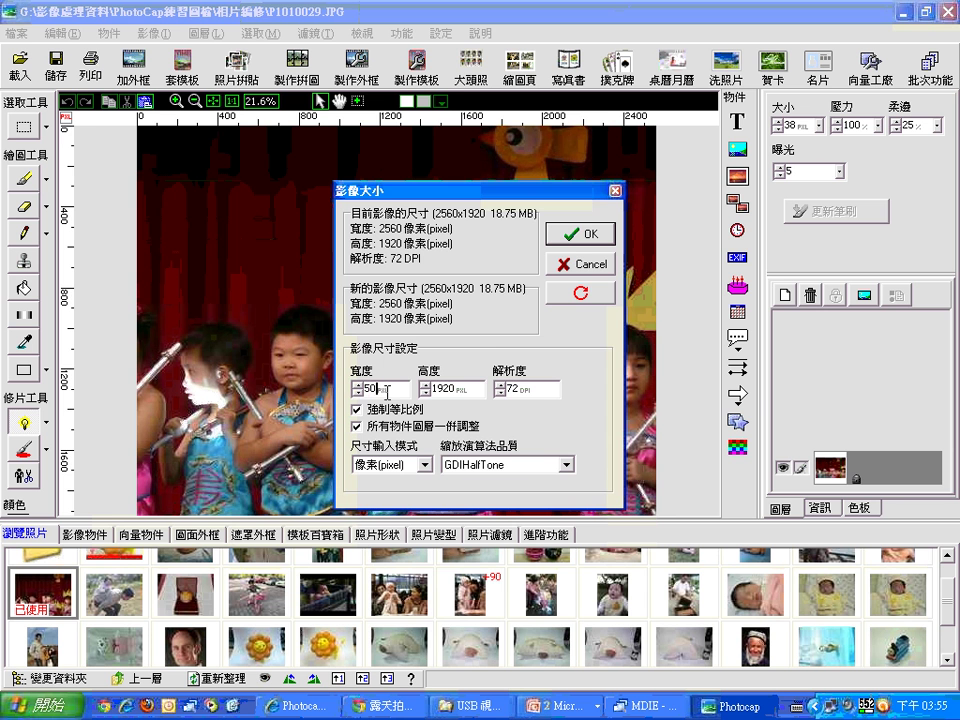
left_click(578, 238)
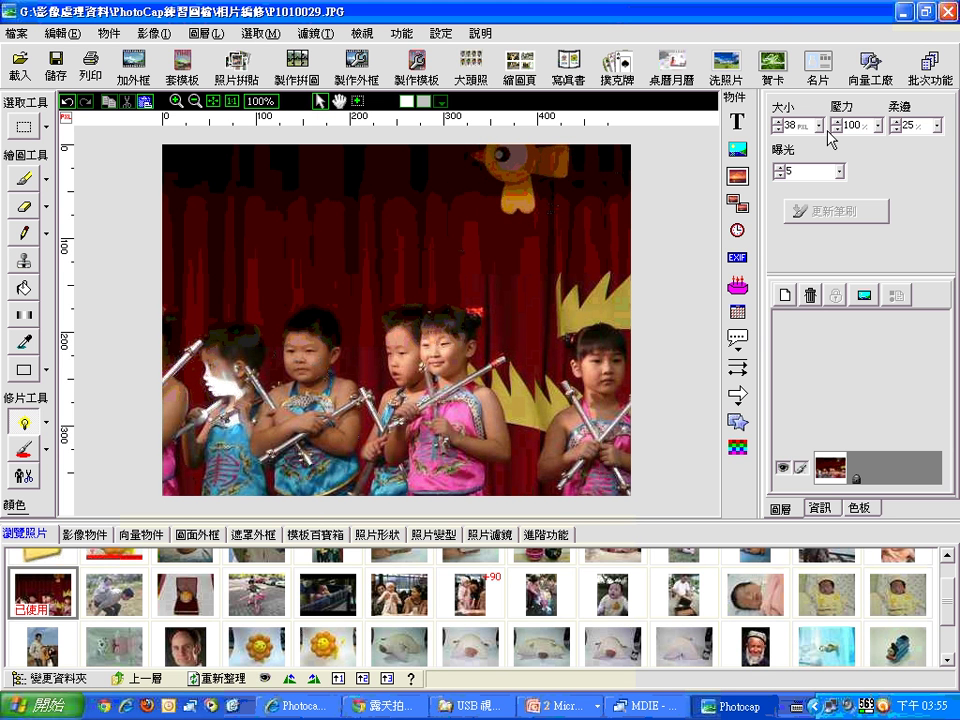
- Set the 打光 brush size to 37 px and brighten the second boy's face, arms and upper body with brush strokes
mouse_move(818, 126)
left_mouse_down()
mouse_move(820, 135)
mouse_move(822, 124)
left_mouse_up()
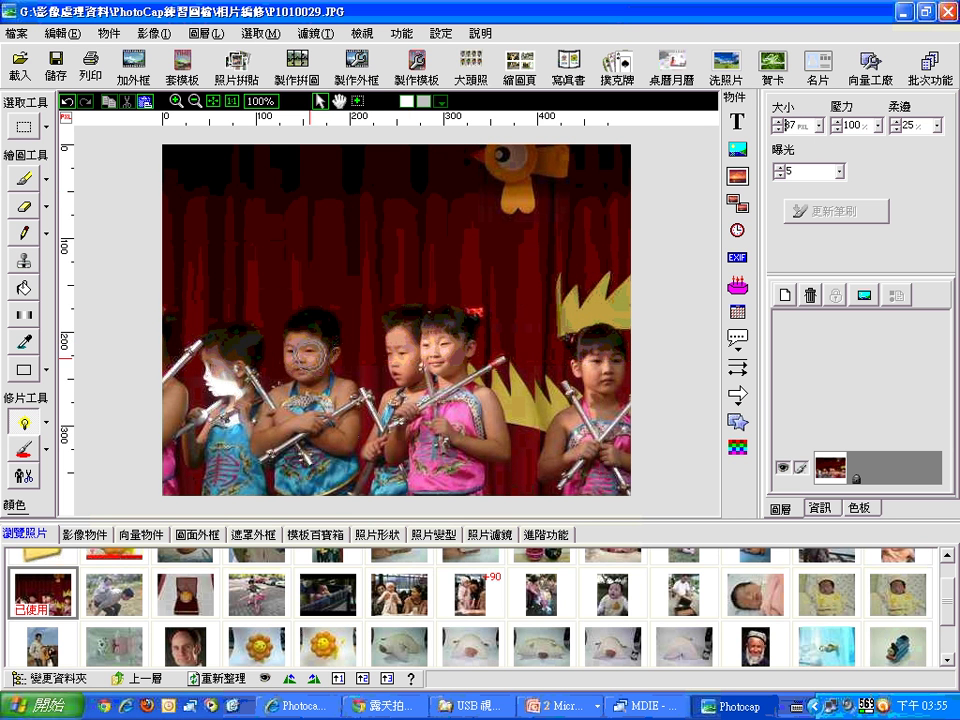
left_click_drag(319, 370, 260, 438)
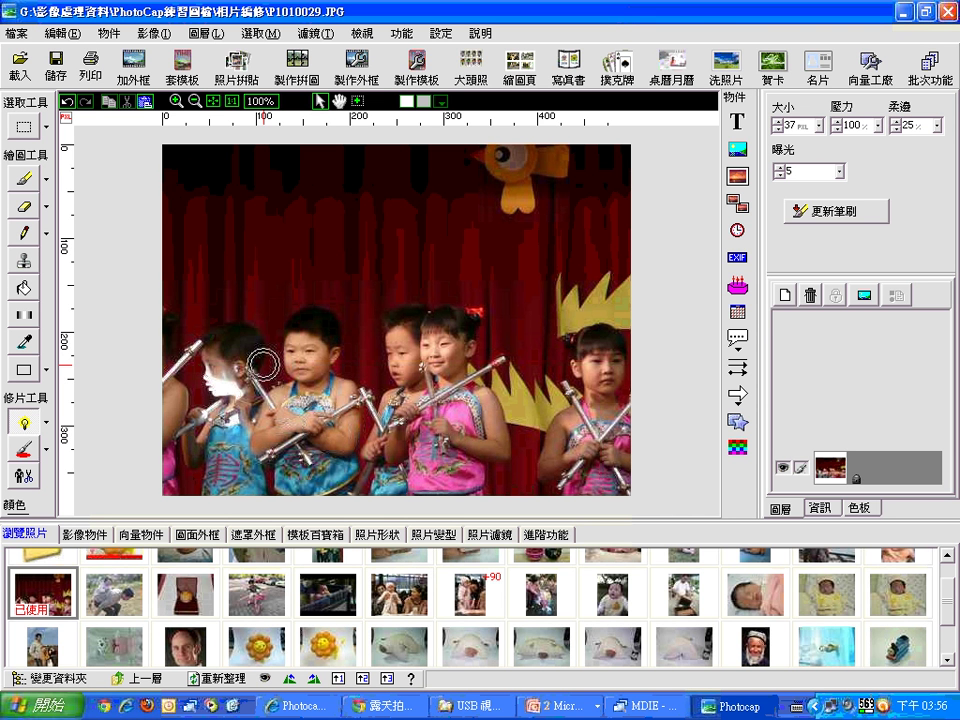
left_click(265, 363)
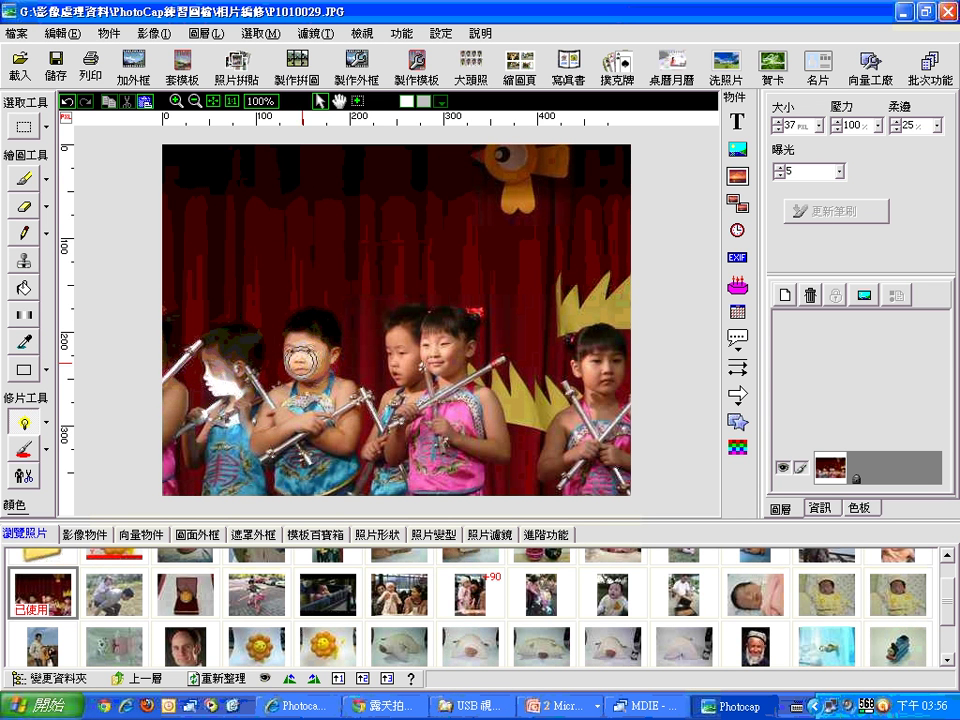
mouse_move(298, 352)
left_mouse_down()
mouse_move(330, 401)
mouse_move(342, 388)
mouse_move(276, 395)
mouse_move(330, 408)
left_mouse_up()
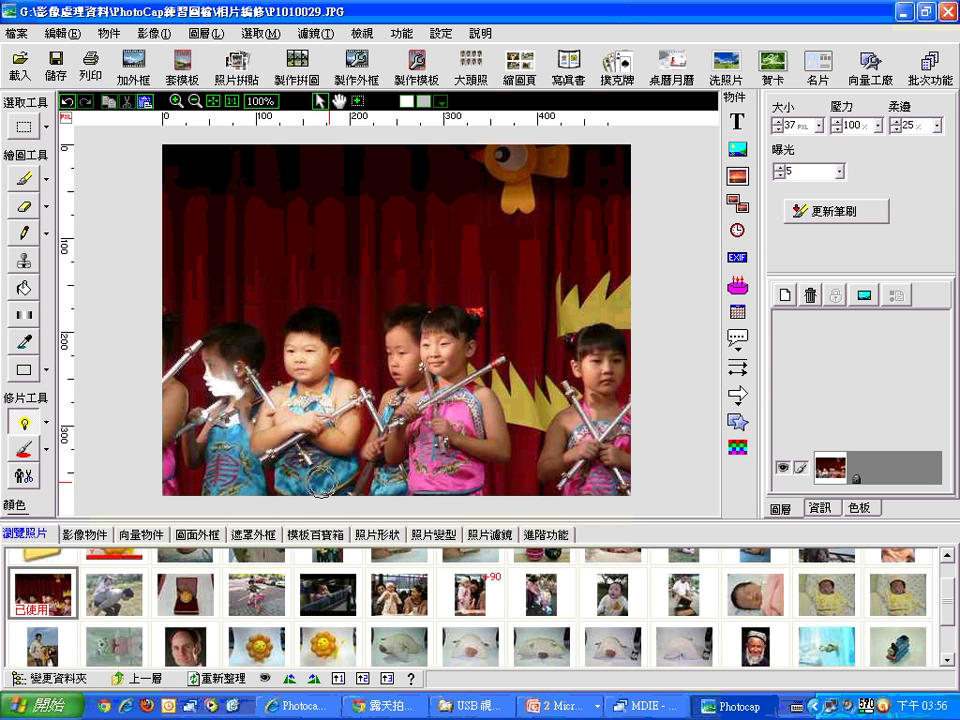
- Switch to the PowerPoint slide show of 宅經濟正發燒！網路拍賣實務經營.pptx and view the 打光 before-and-after slide
left_click(562, 705)
left_click(572, 657)
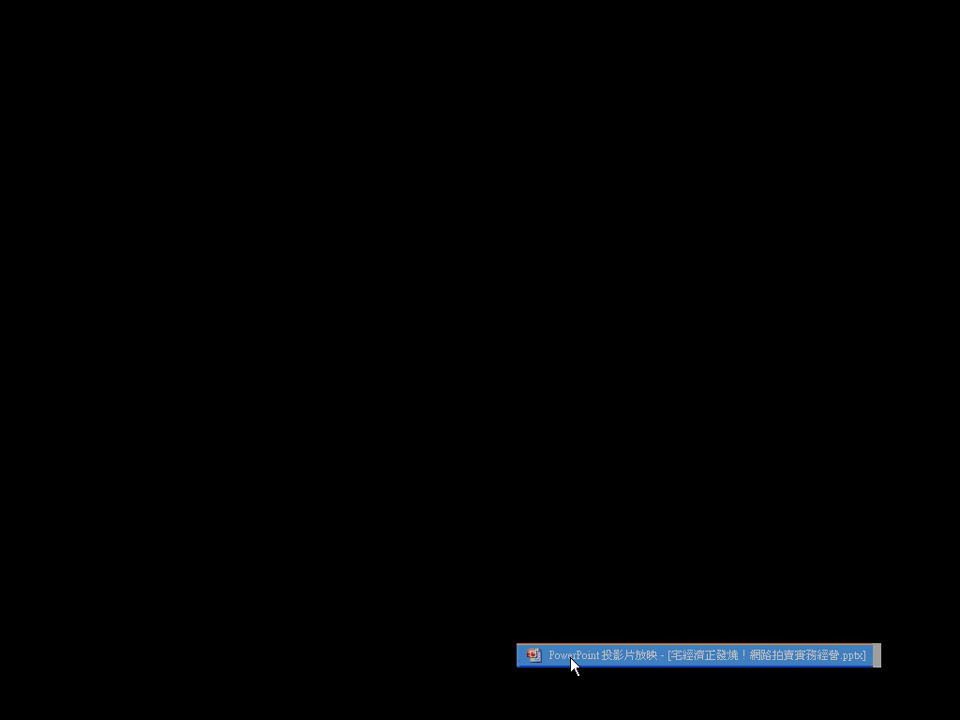
left_click(455, 510)
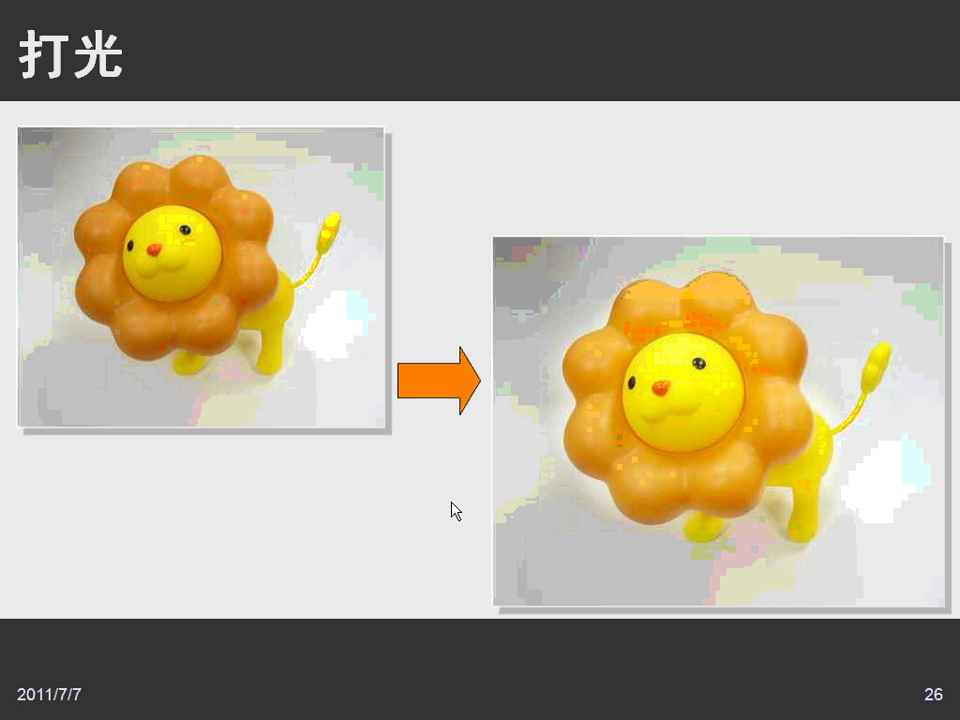
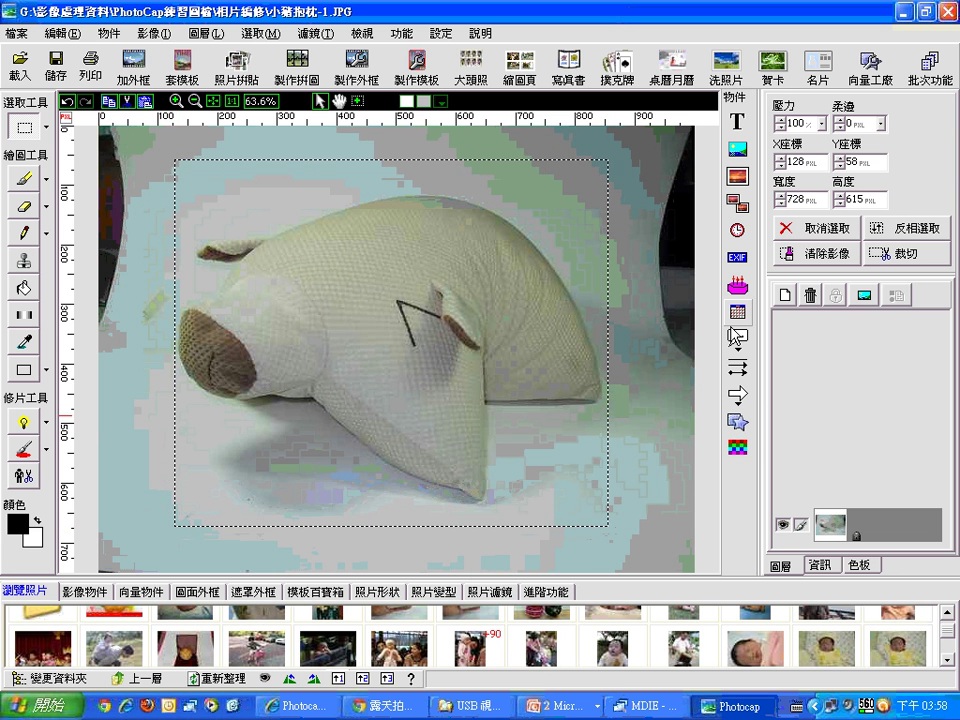
- Crop the pig pillow photo to the selected area and apply the 全域增減曝光 filter at +0.4 EV
left_click(905, 256)
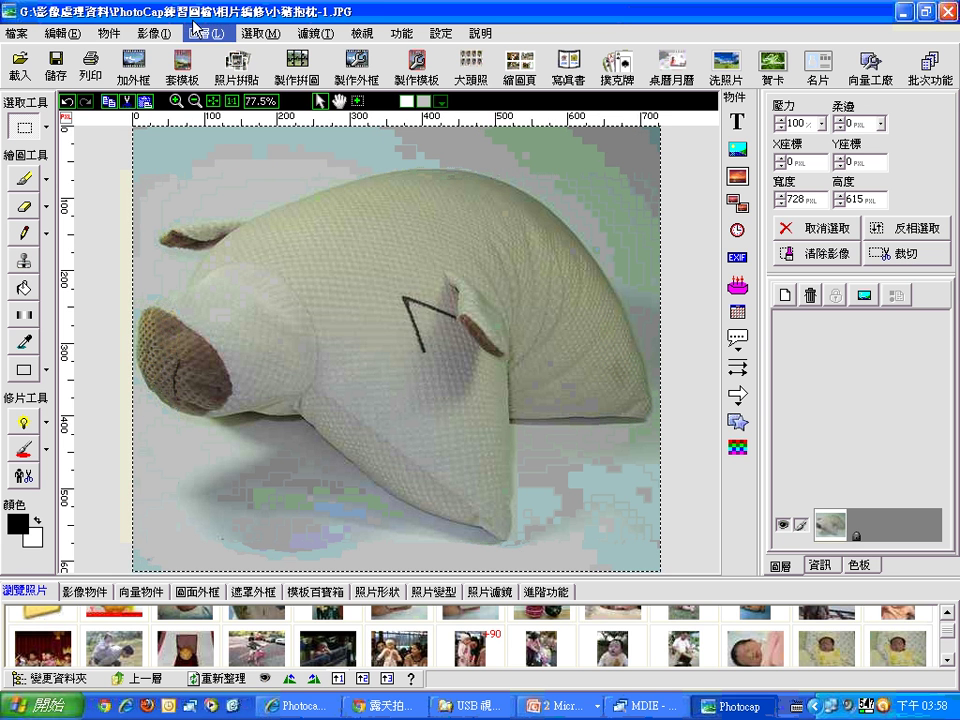
left_click(336, 36)
mouse_move(345, 172)
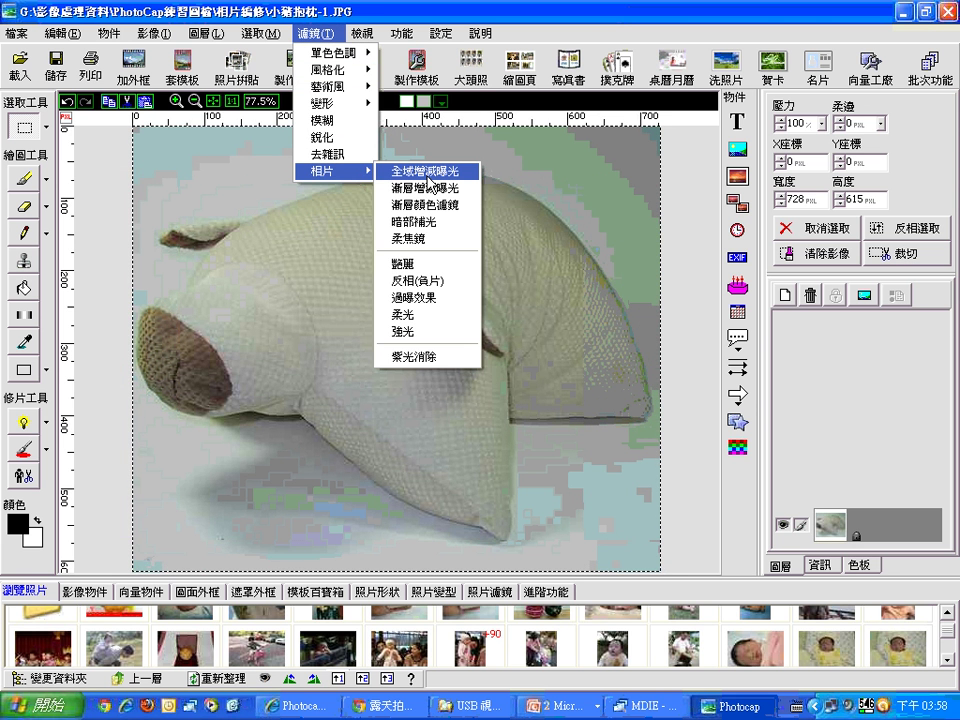
left_click(428, 172)
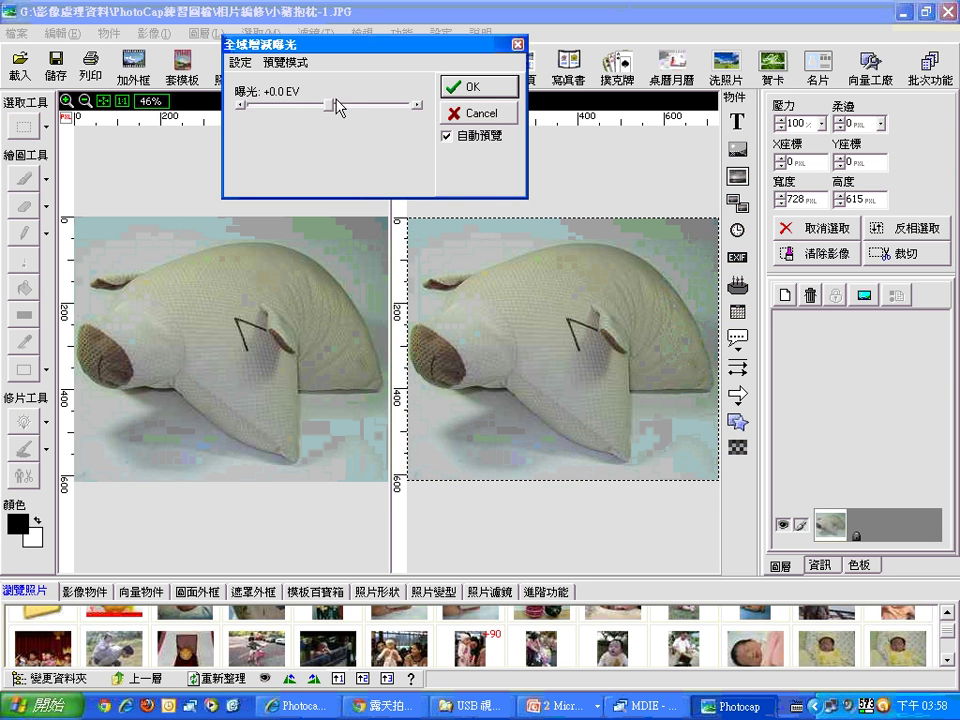
left_click_drag(333, 108, 344, 108)
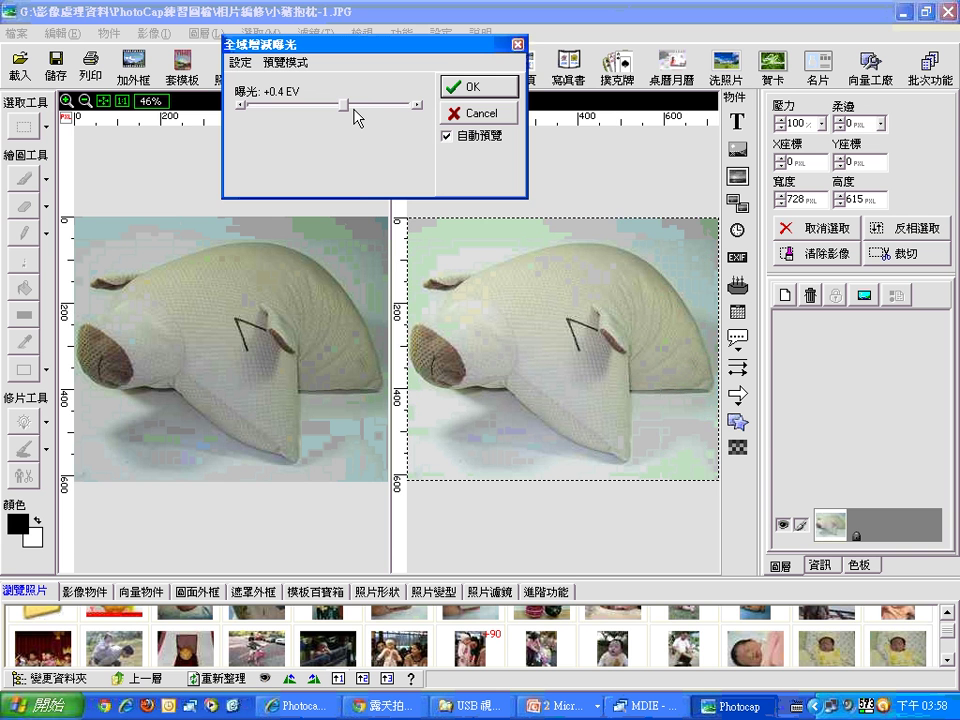
left_click(458, 87)
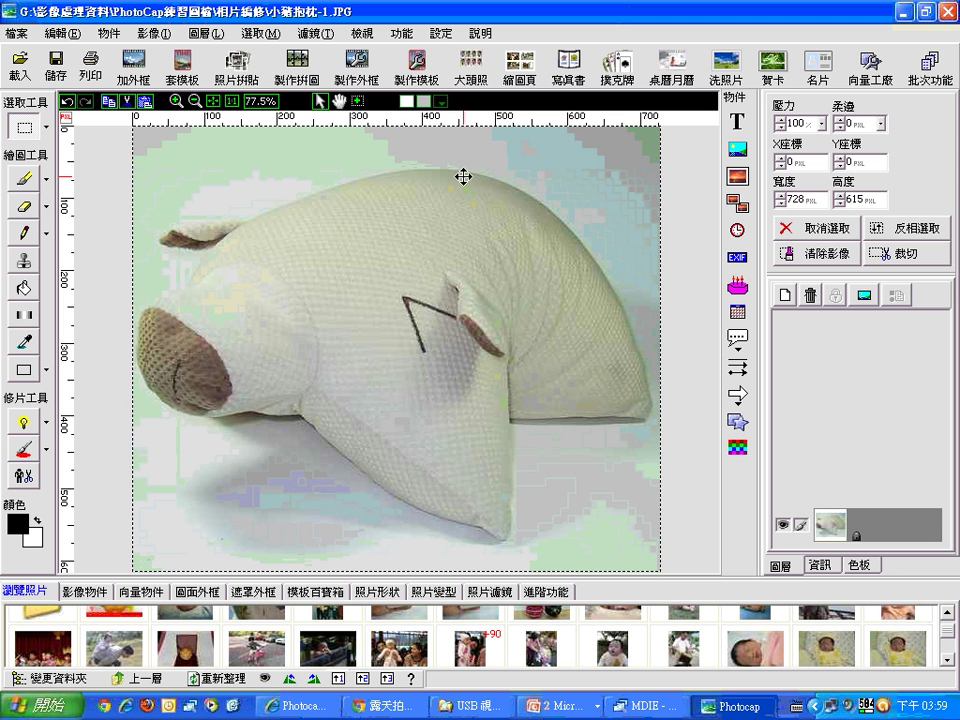
- Point out the 漸層增減曝光 photo filter with the on-screen annotation pen
left_click(315, 33)
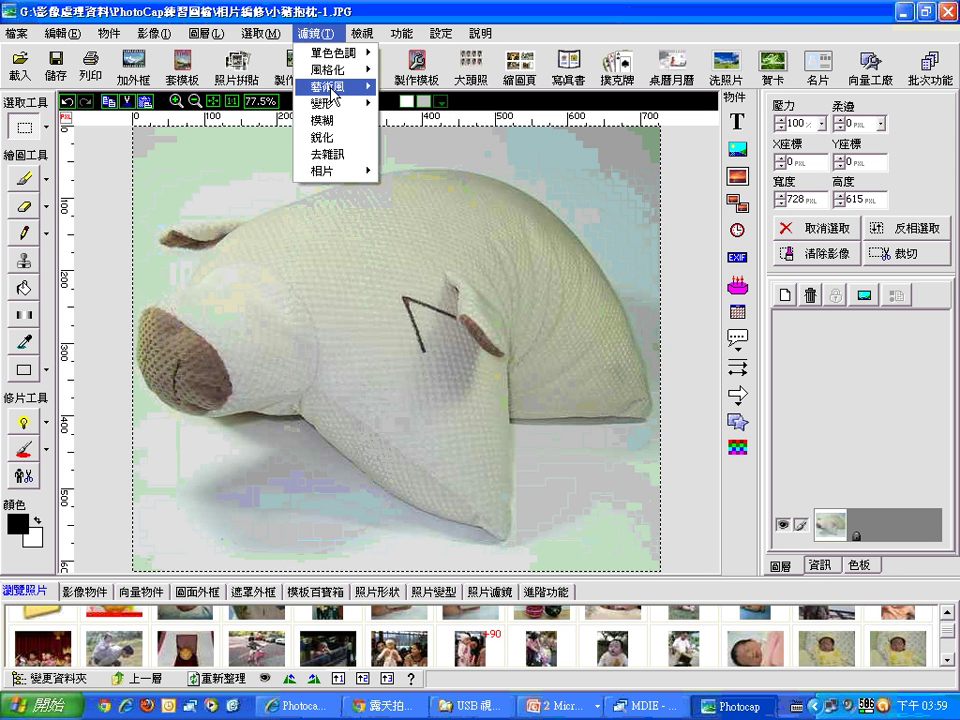
mouse_move(368, 175)
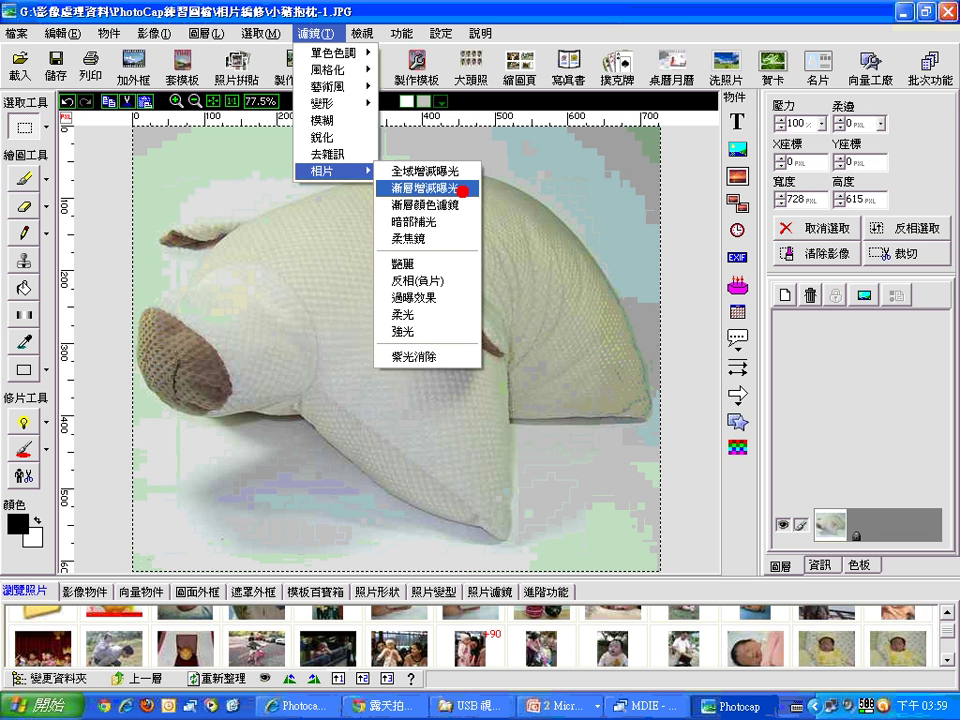
left_click_drag(487, 172, 547, 150)
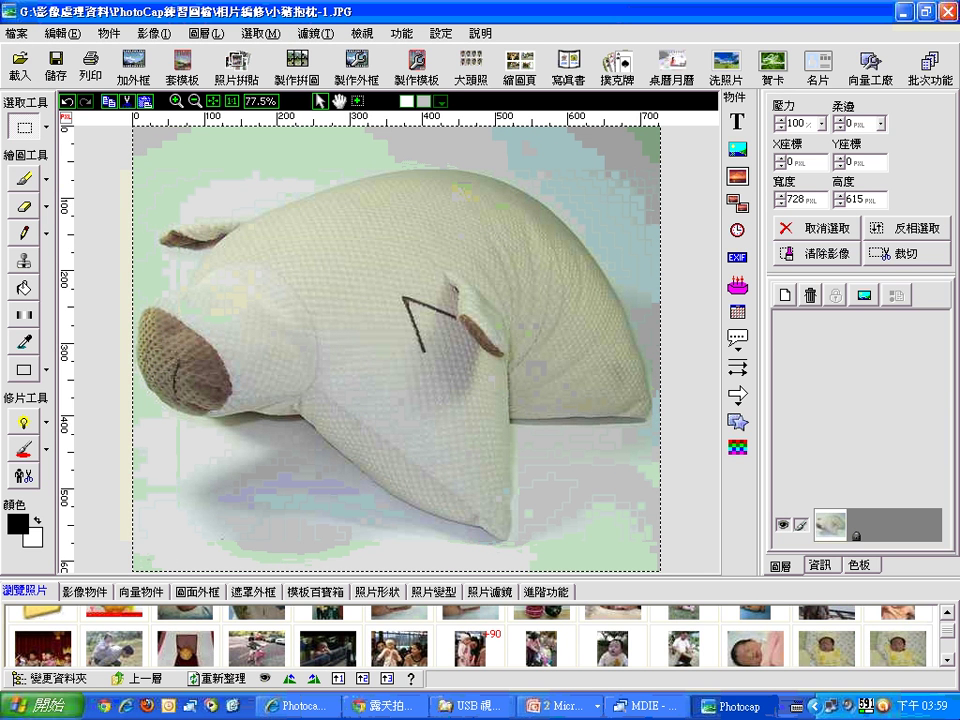
- Open the 漸層增減曝光 filter and mark its gradient arrow's start, direction and end side with the annotation pen
left_click(316, 33)
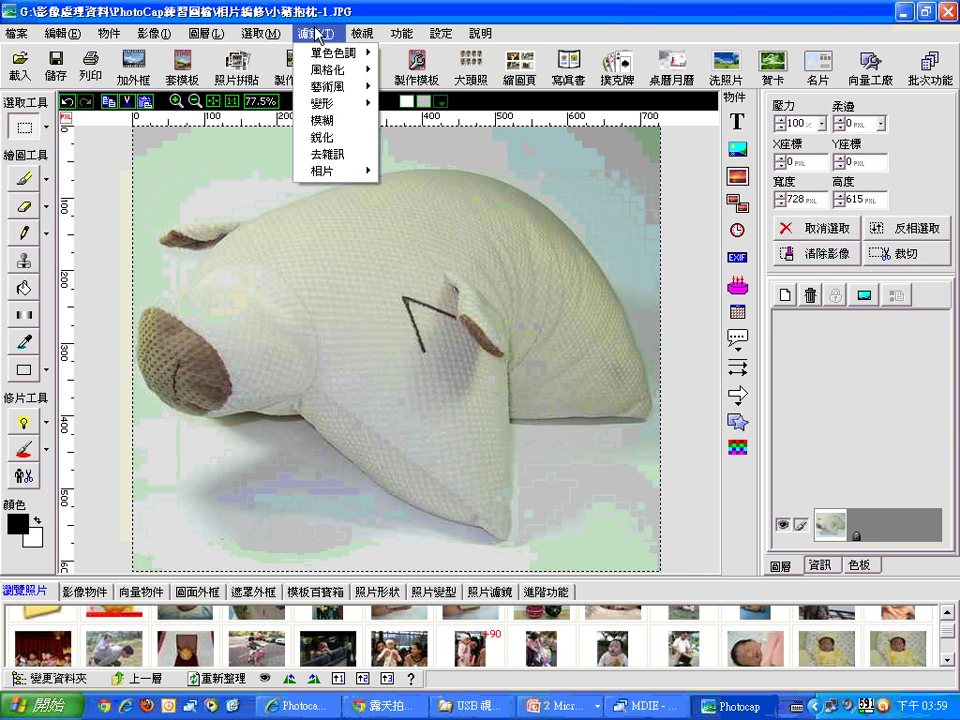
mouse_move(355, 176)
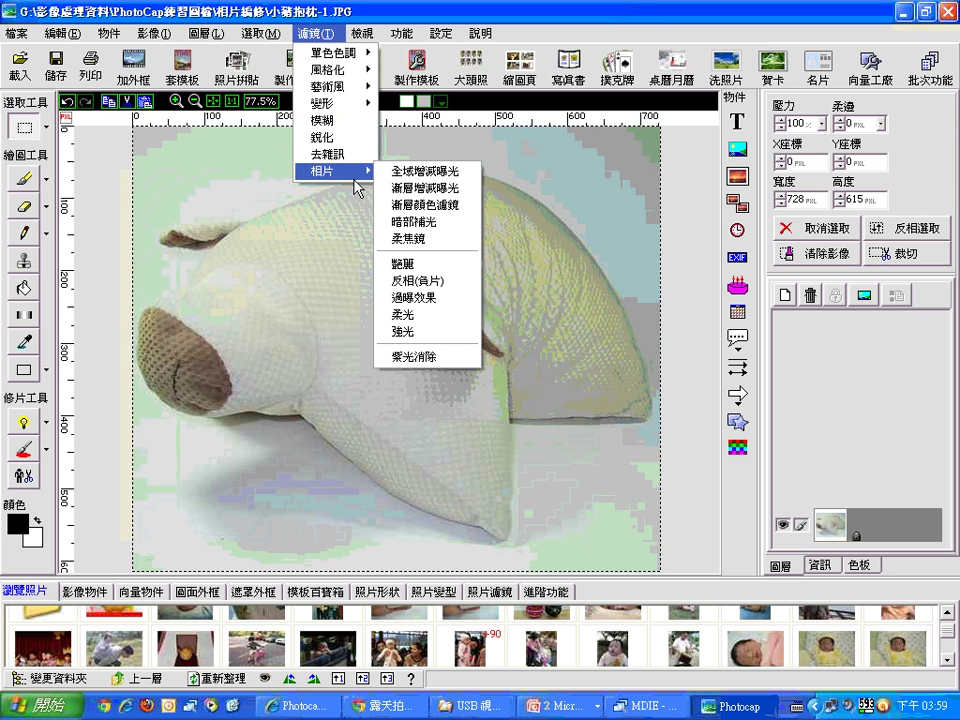
left_click(425, 187)
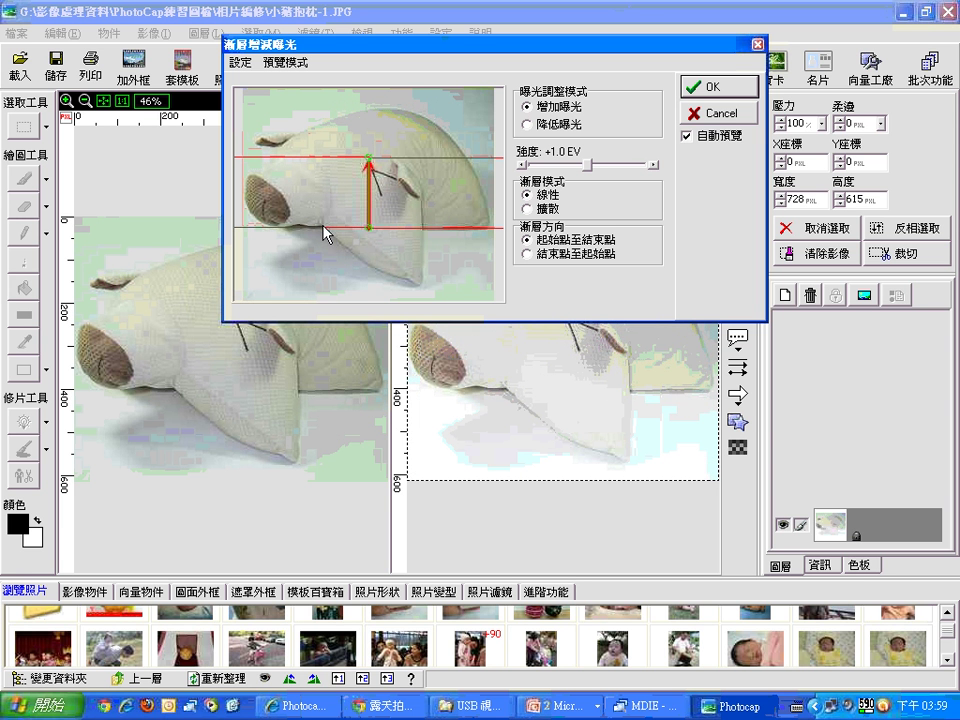
mouse_move(345, 262)
left_mouse_down()
mouse_move(346, 228)
mouse_move(382, 238)
mouse_move(352, 256)
left_mouse_up()
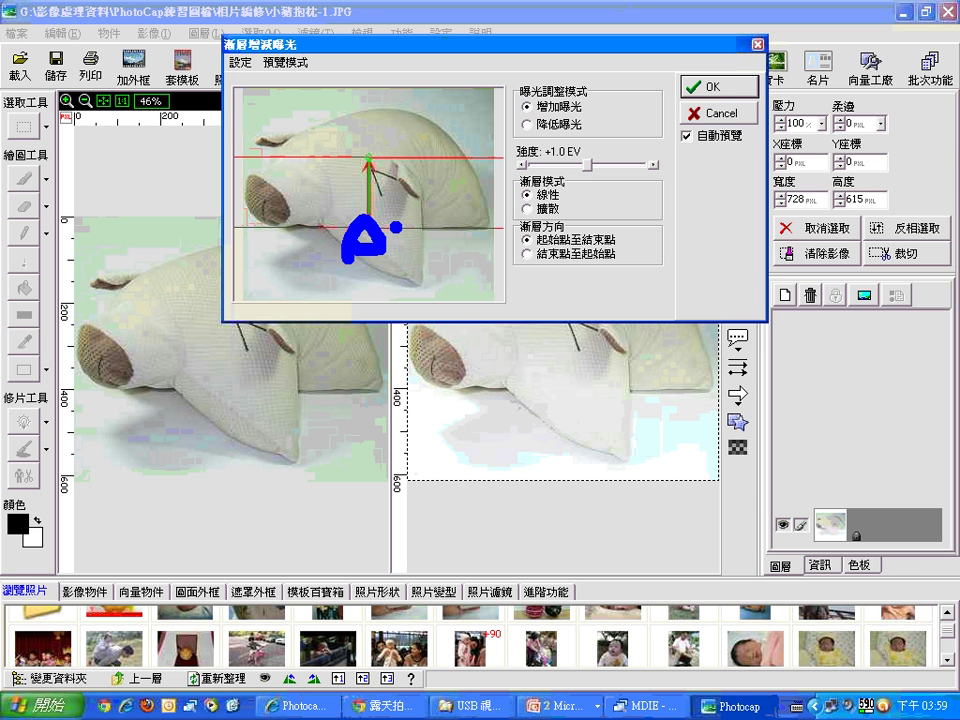
mouse_move(383, 213)
left_mouse_down()
mouse_move(373, 186)
mouse_move(420, 190)
left_mouse_up()
left_click_drag(460, 93, 397, 139)
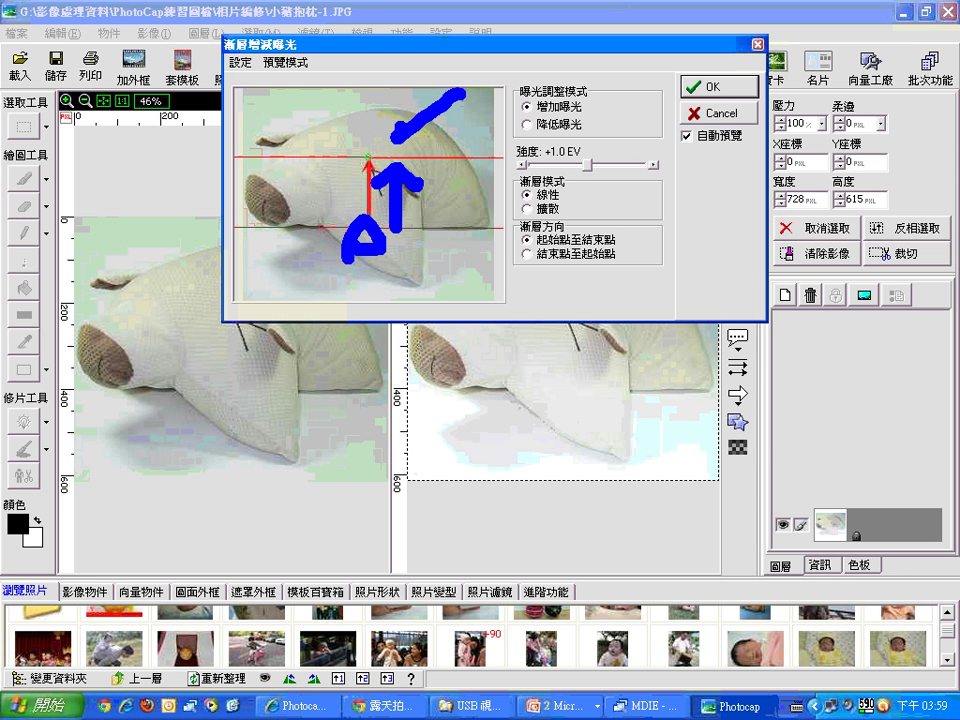
left_click_drag(410, 93, 454, 145)
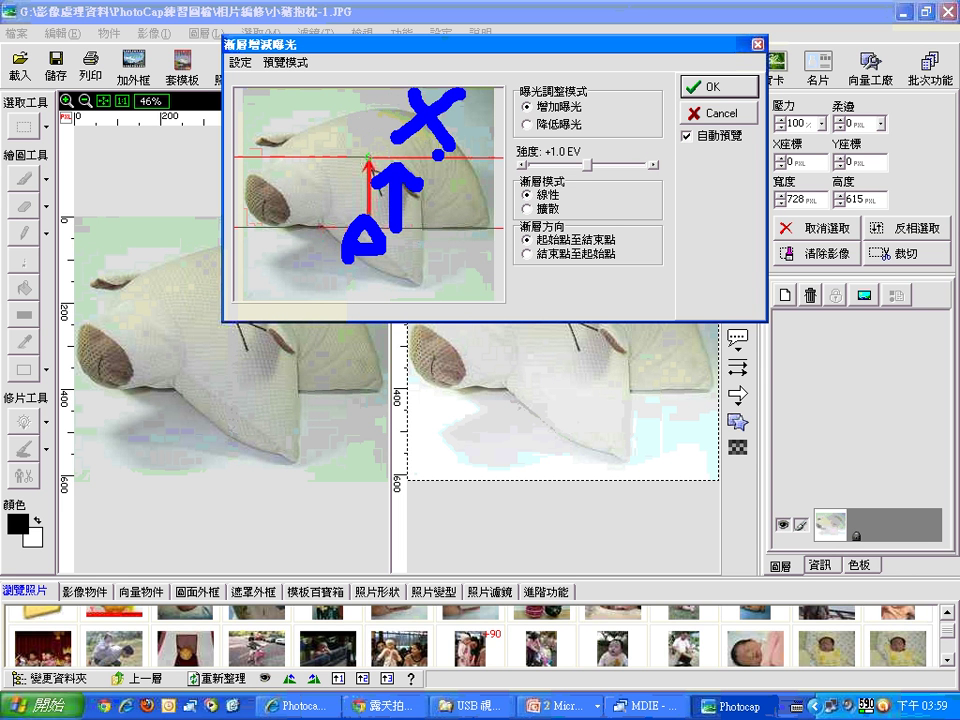
key("Escape")
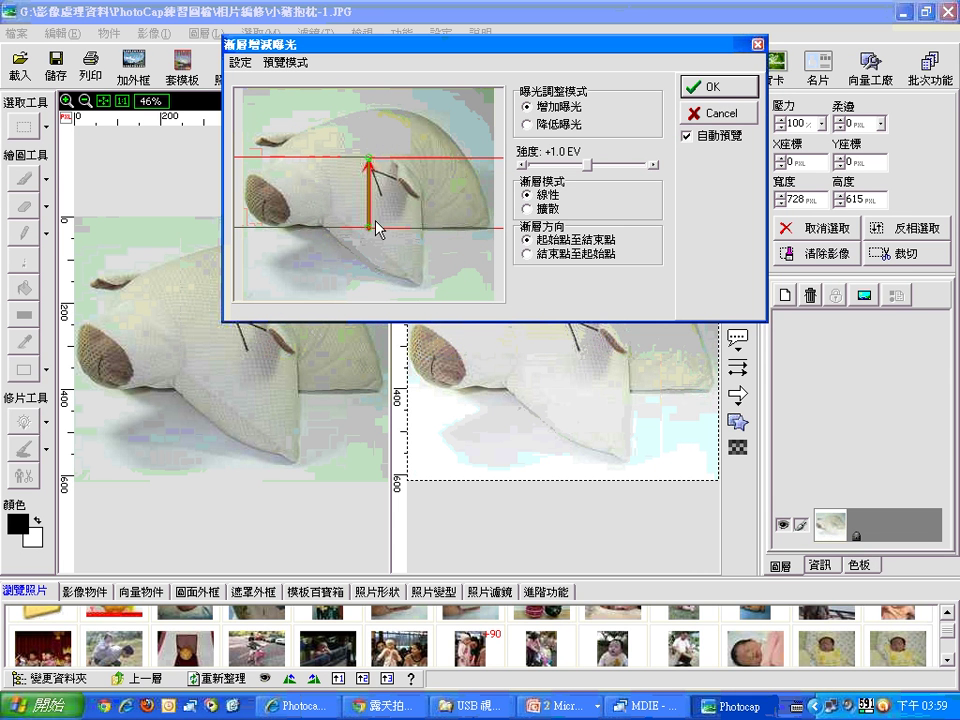
- Aim the exposure gradient from the photo's upper-right corner toward the pillow's back, uncover the previews, and tick both with the annotation pen
left_click_drag(366, 224, 489, 100)
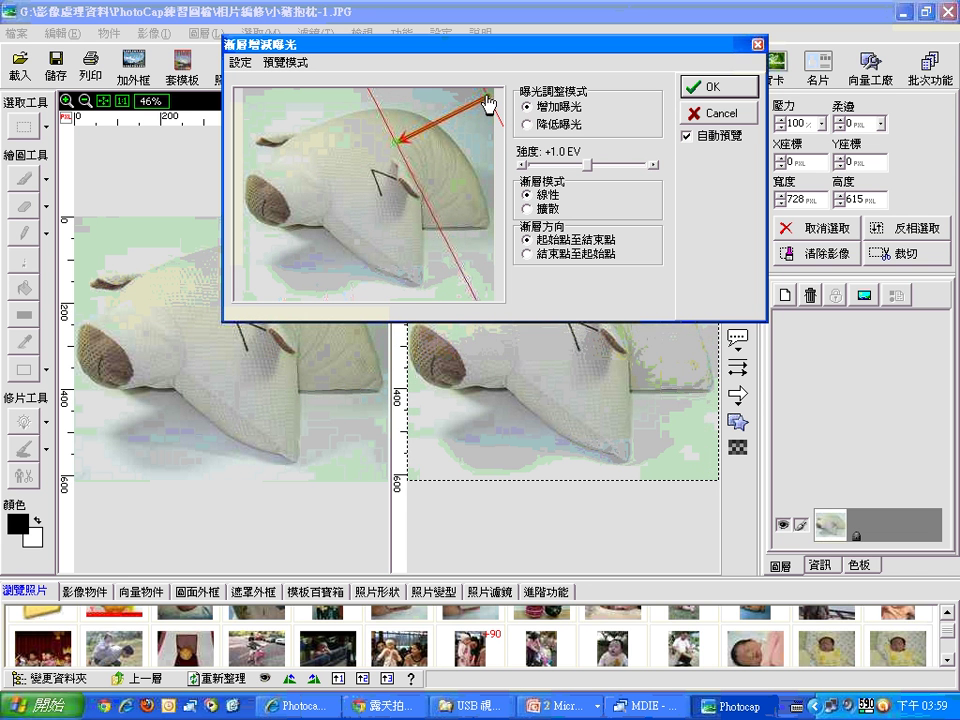
left_click_drag(494, 45, 401, 395)
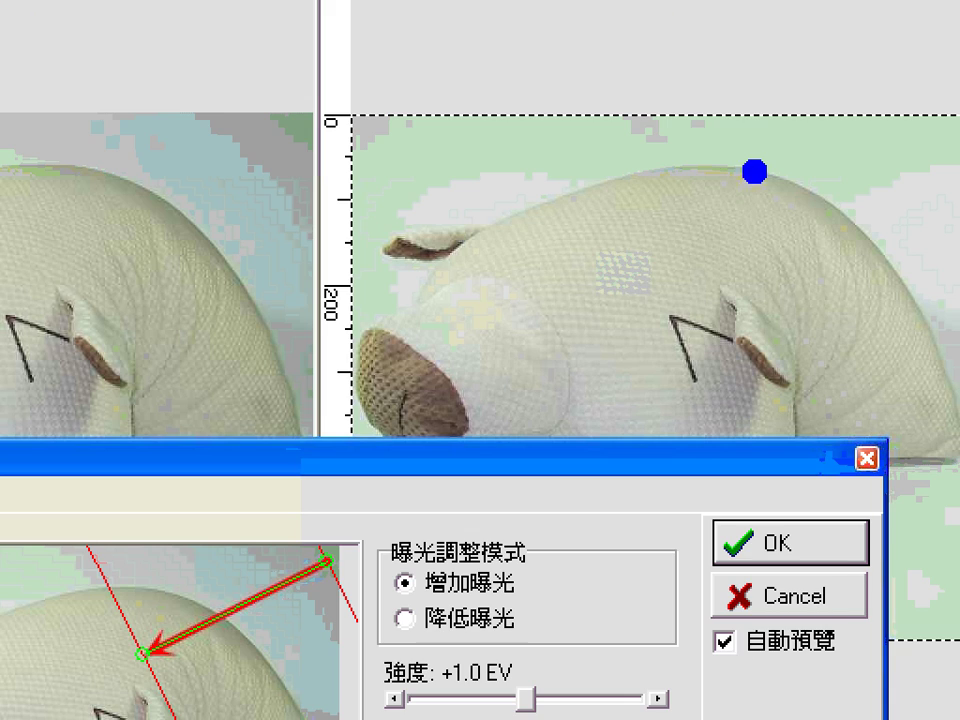
mouse_move(742, 108)
left_mouse_down()
mouse_move(750, 182)
mouse_move(872, 47)
left_mouse_up()
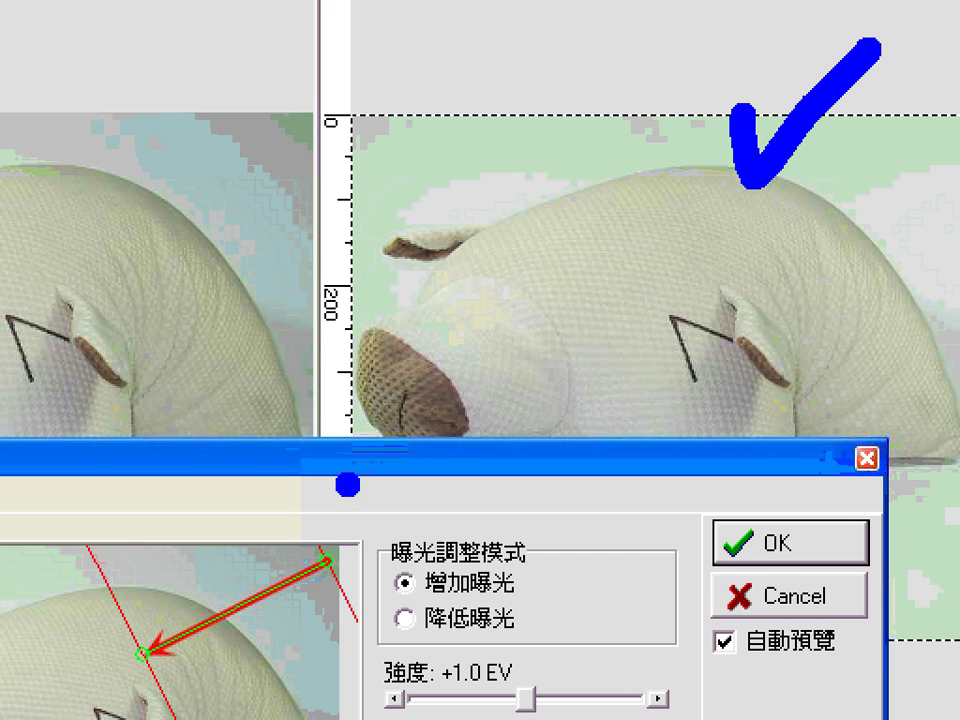
mouse_move(370, 342)
left_mouse_down()
mouse_move(372, 390)
mouse_move(508, 320)
left_mouse_up()
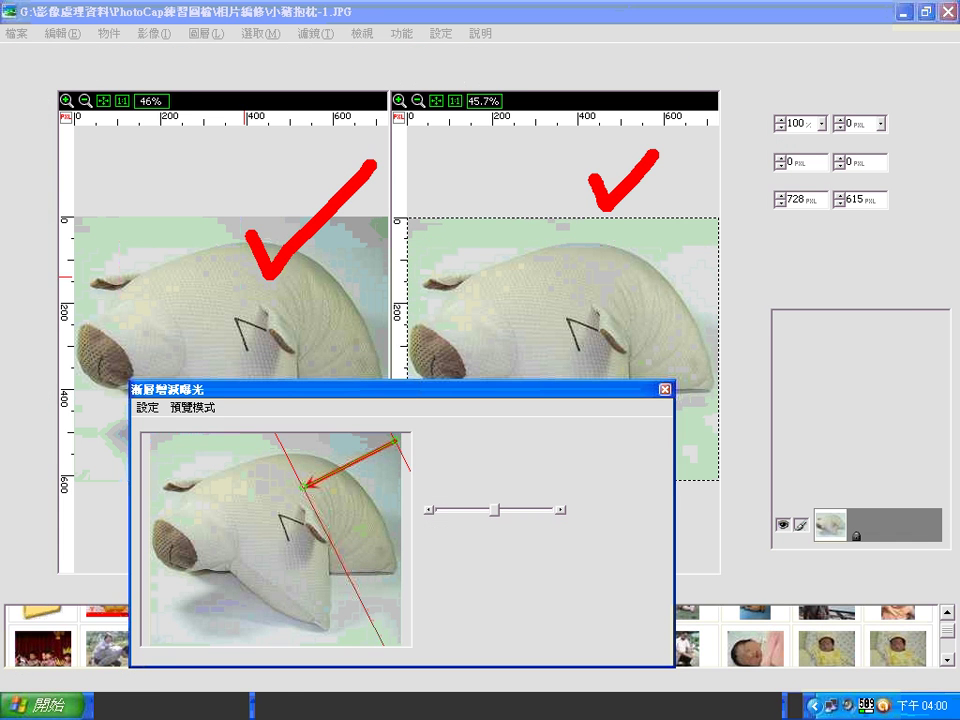
- Set the gradient exposure strength to +2.0 EV and apply it to the pig pillow photo
left_click_drag(495, 510, 524, 510)
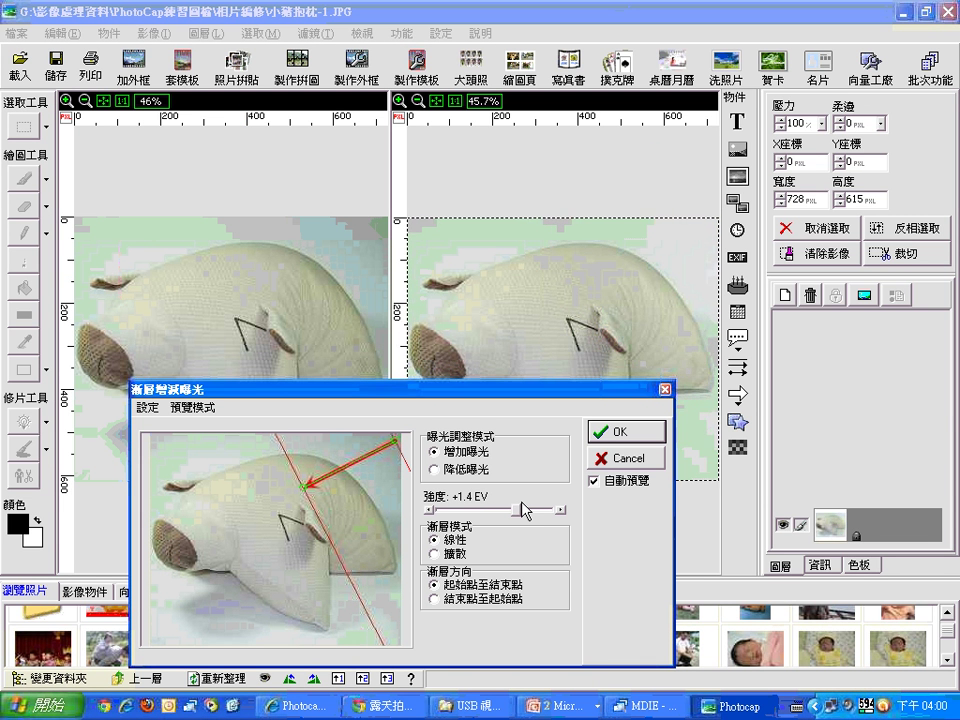
left_click_drag(524, 510, 565, 514)
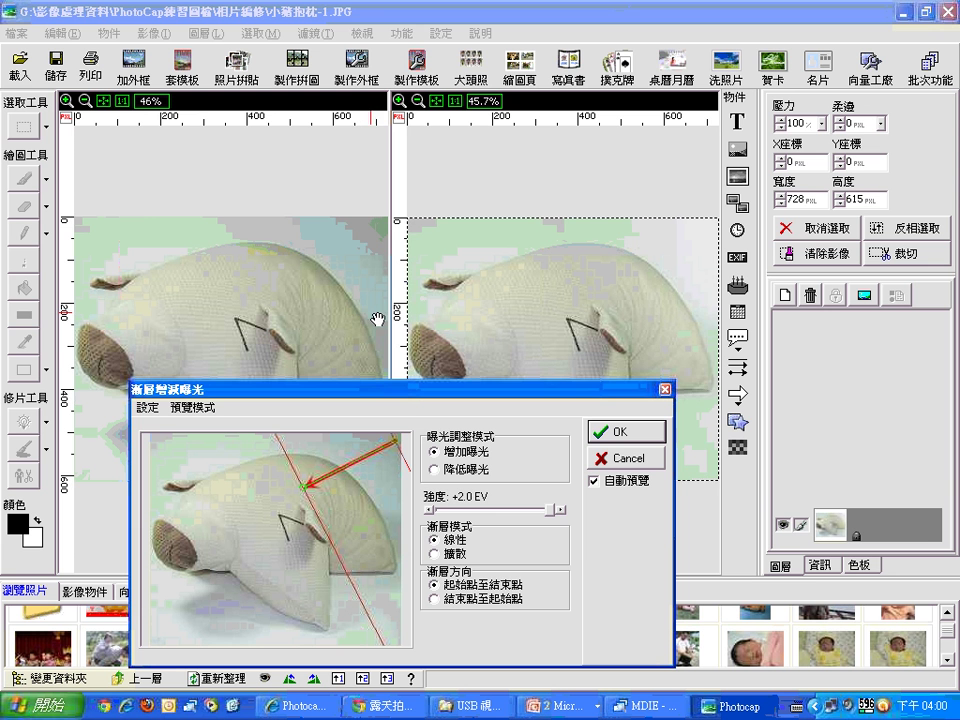
left_click(624, 433)
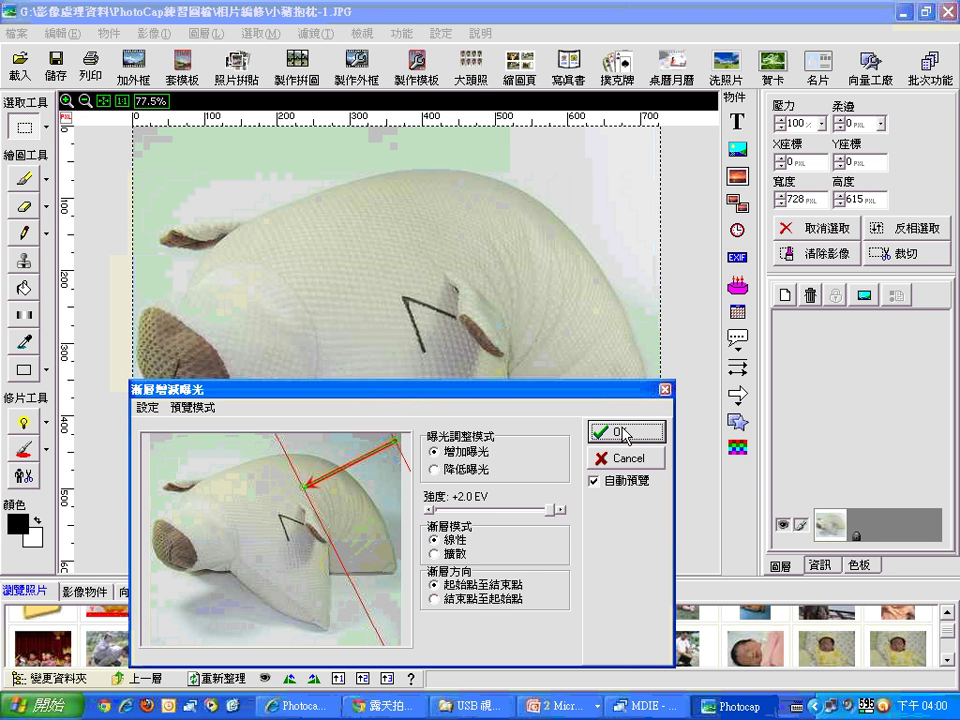
left_click(660, 394)
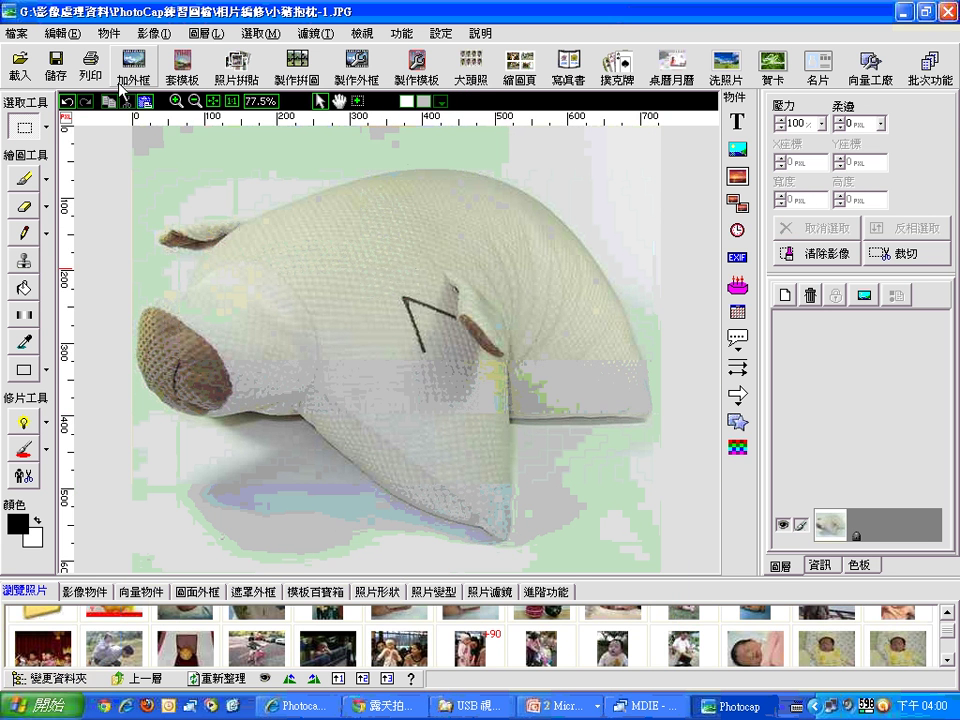
- Undo the pillow photo's edits back to the uncropped original and redo the crop and both exposure adjustments for comparison
left_click(66, 102)
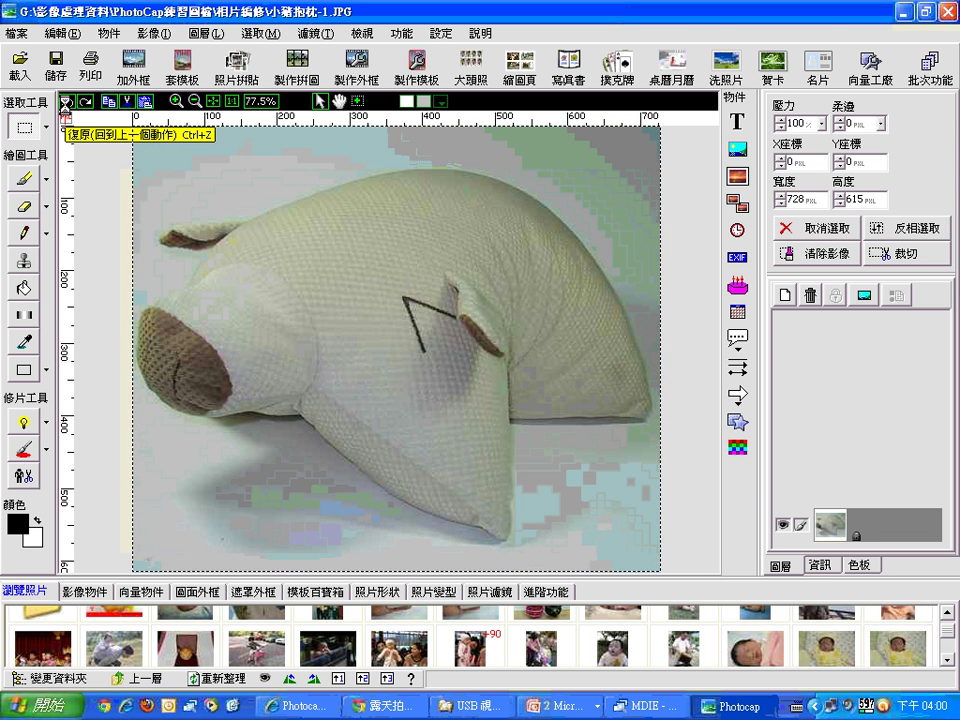
left_click(66, 102)
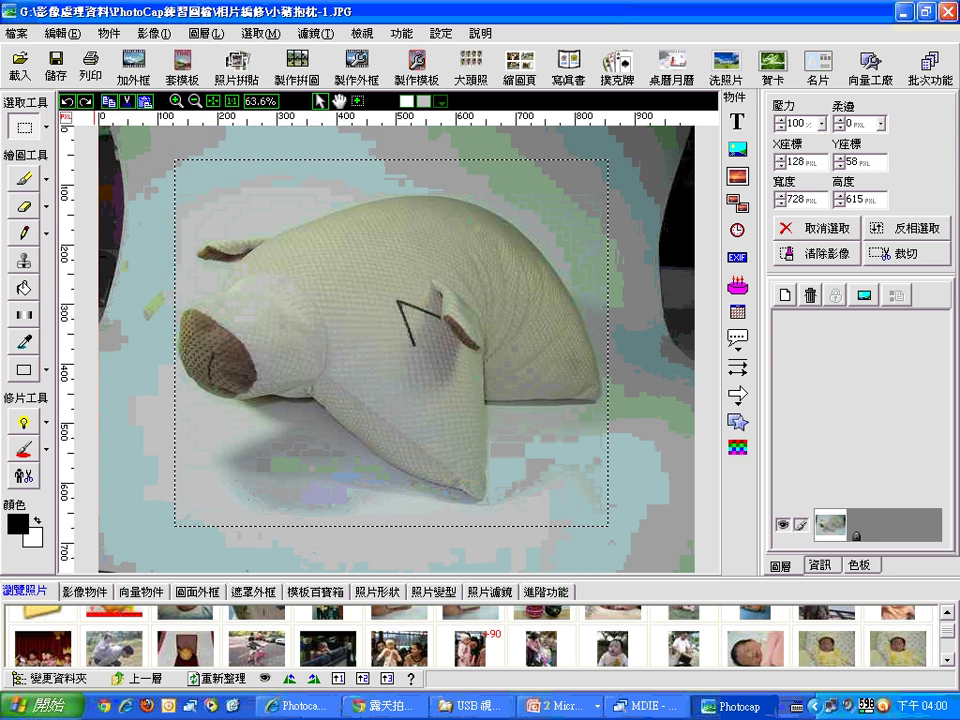
left_click(87, 102)
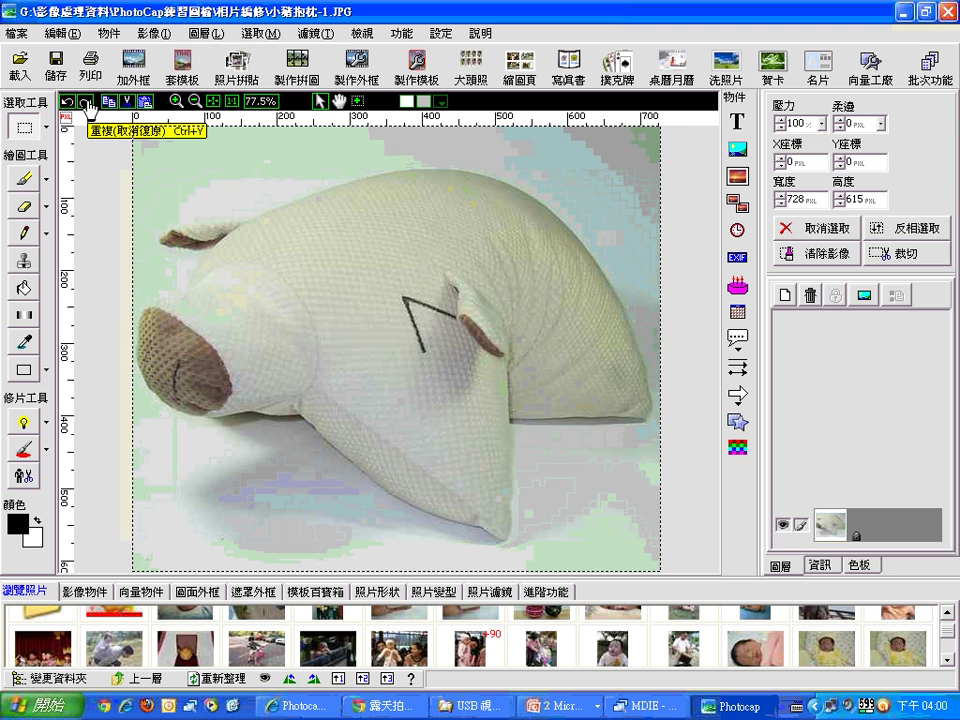
left_click(87, 102)
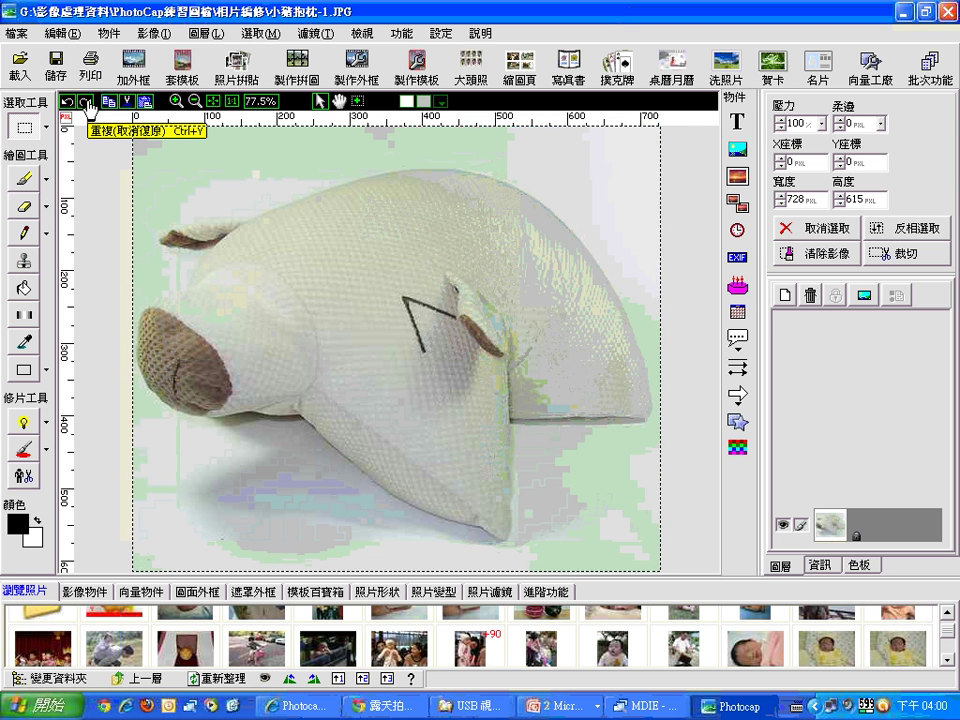
left_click(87, 102)
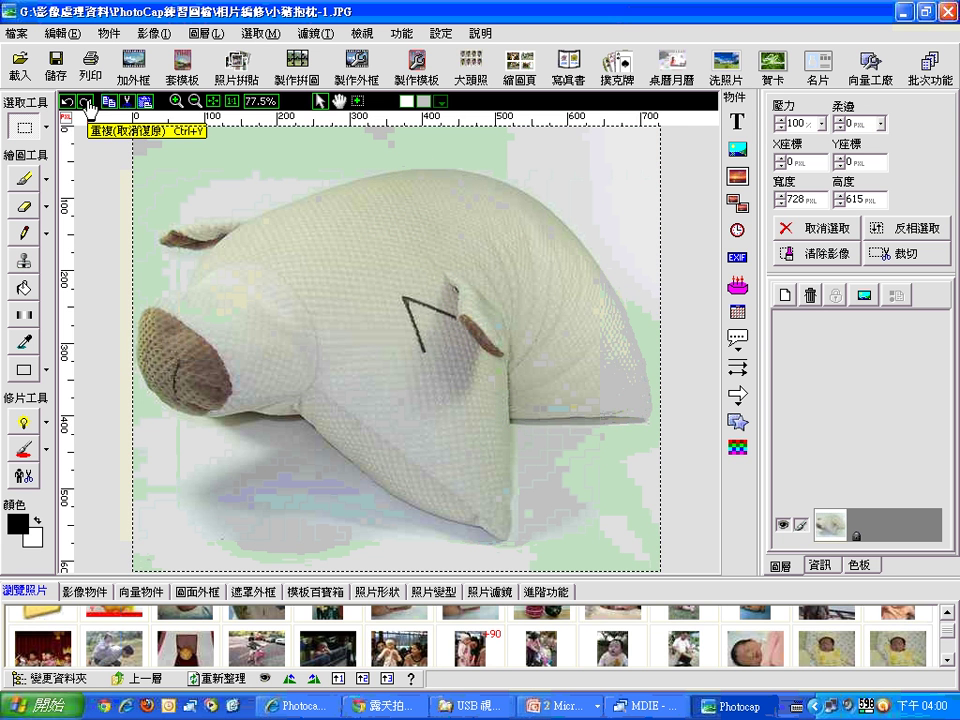
- Finish redoing the earlier edits, and repeatedly shift the pillow photo's colour balance (色彩平衡) toward the warm pink variant and apply it
left_click(87, 102)
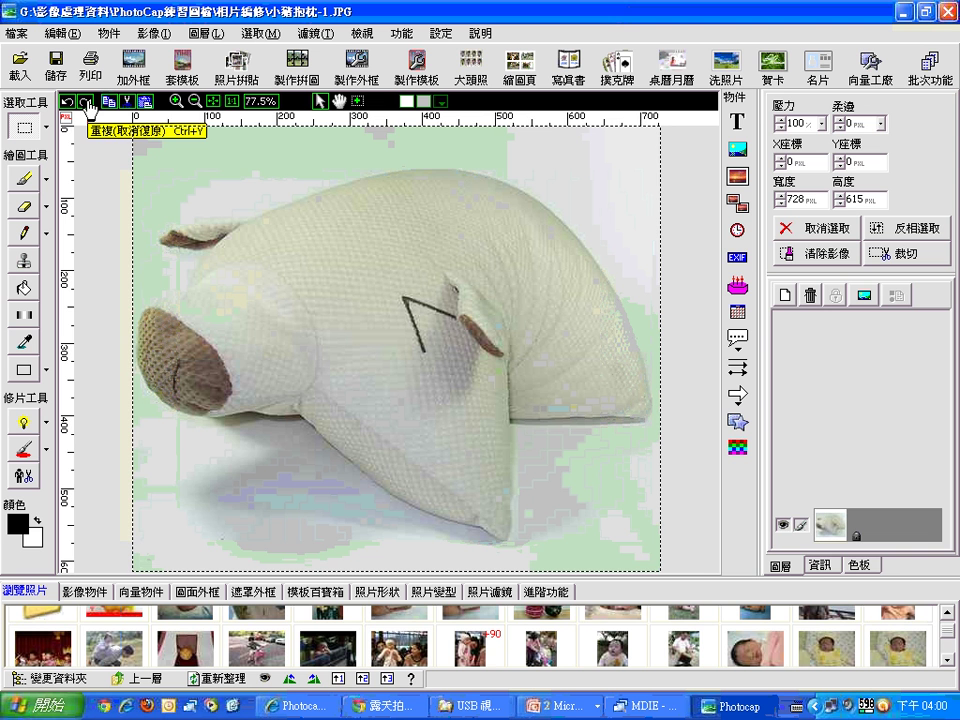
left_click(87, 102)
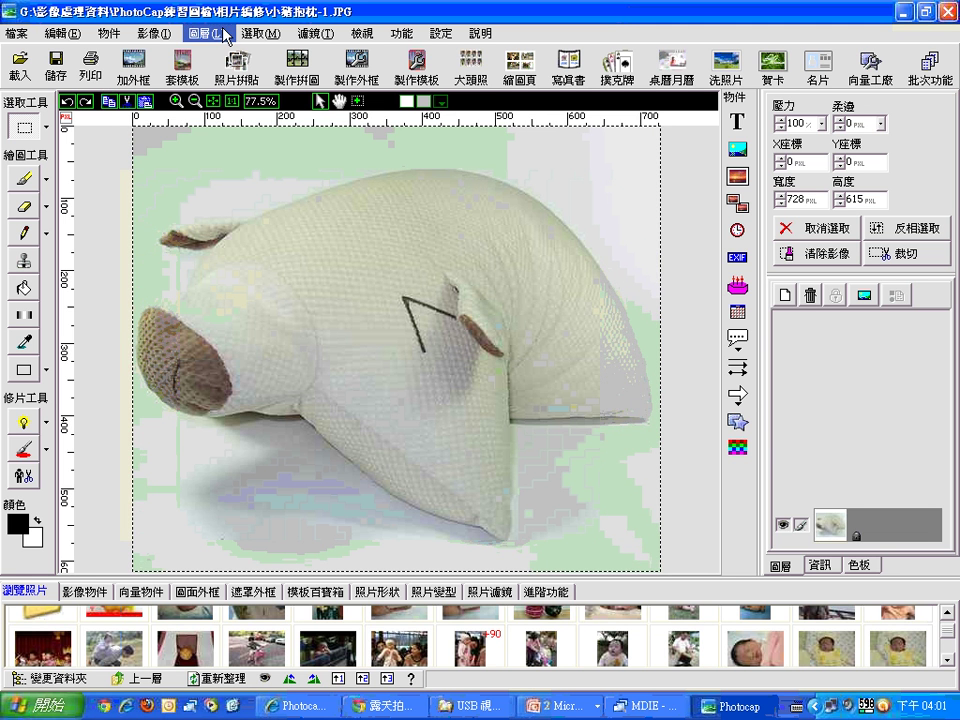
left_click(165, 35)
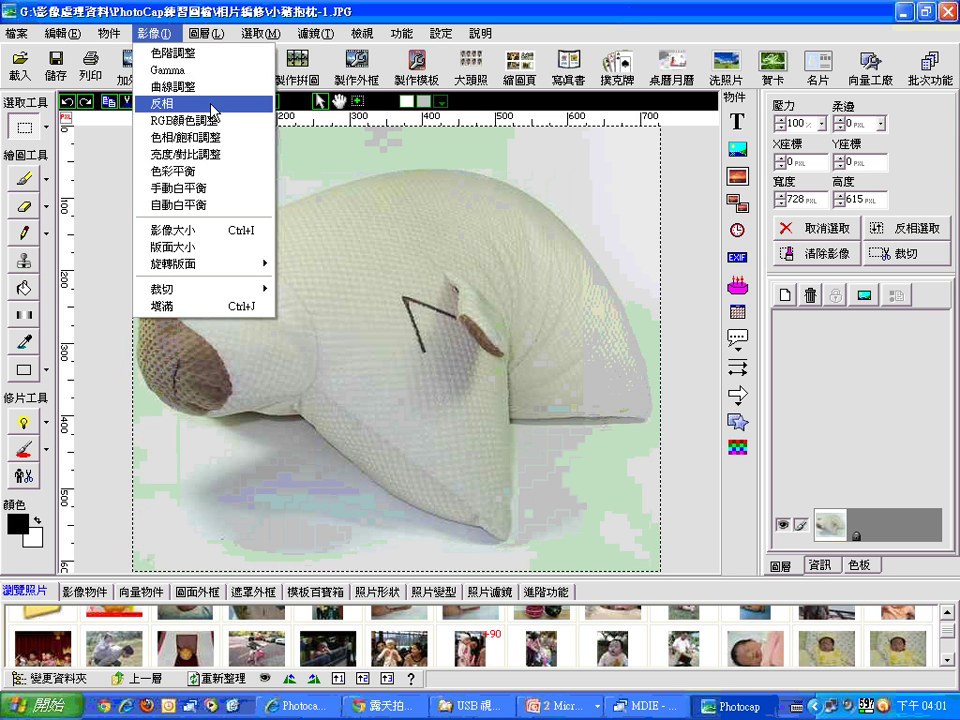
left_click(234, 172)
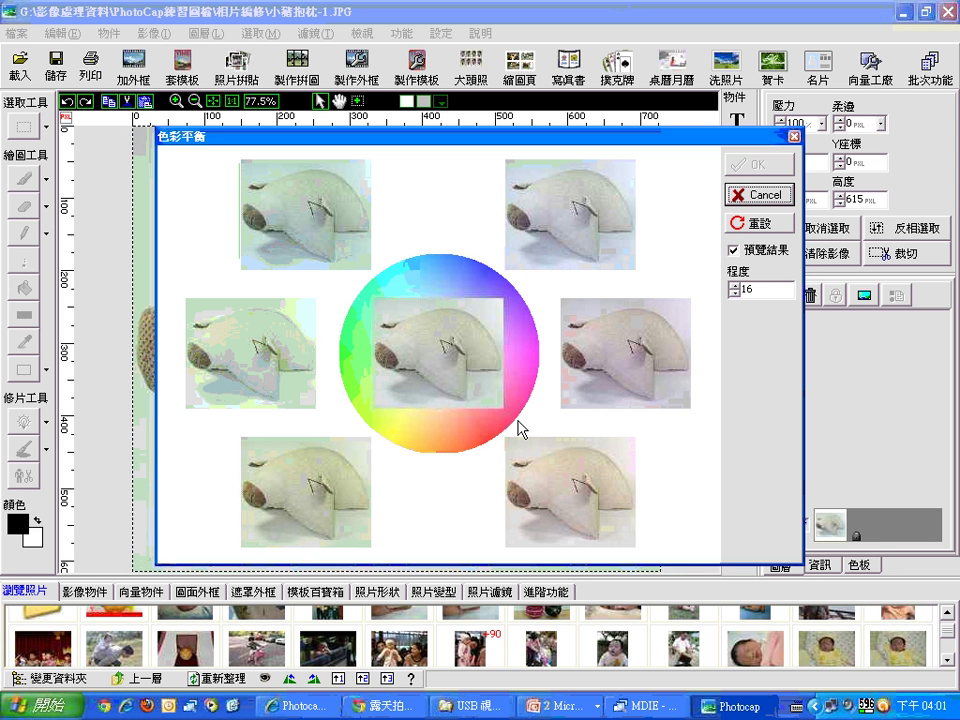
left_click(578, 493)
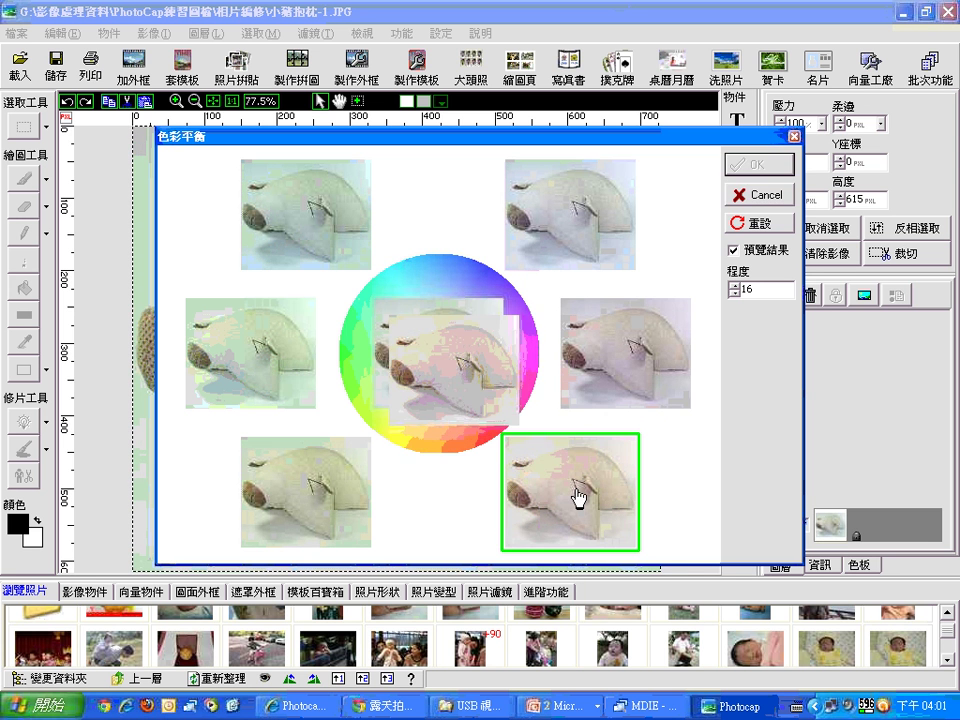
left_click(578, 493)
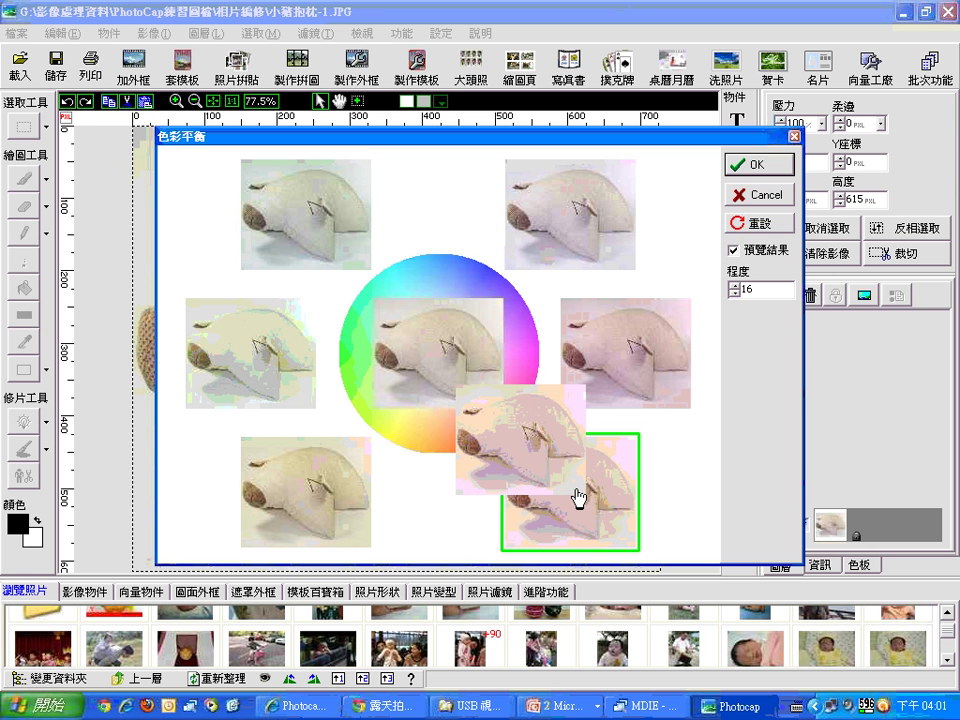
left_click(578, 495)
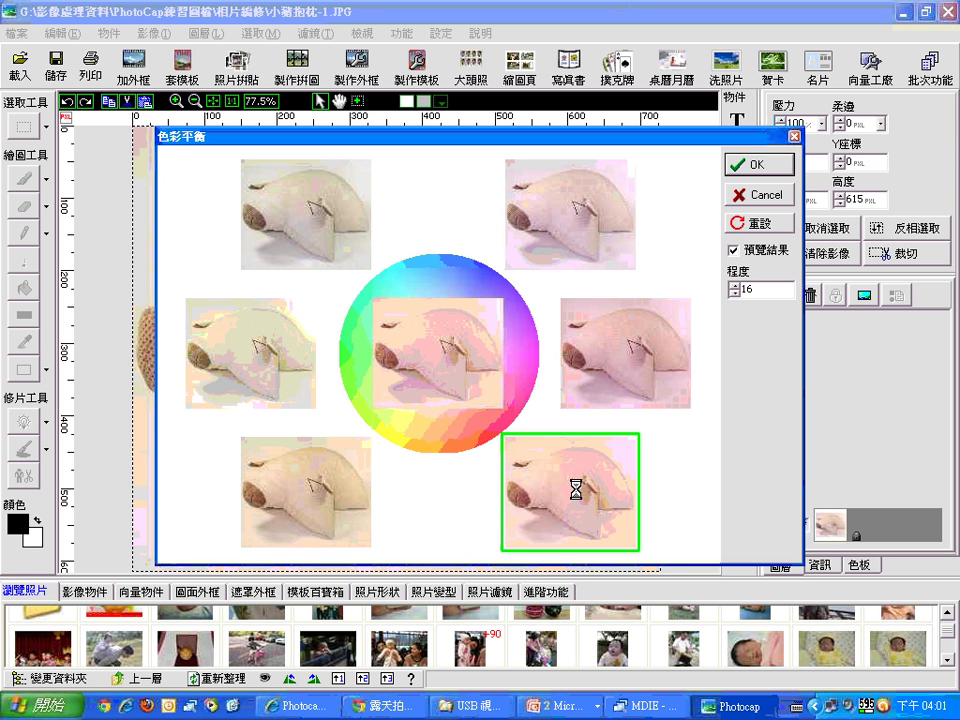
left_click(578, 495)
left_click(578, 496)
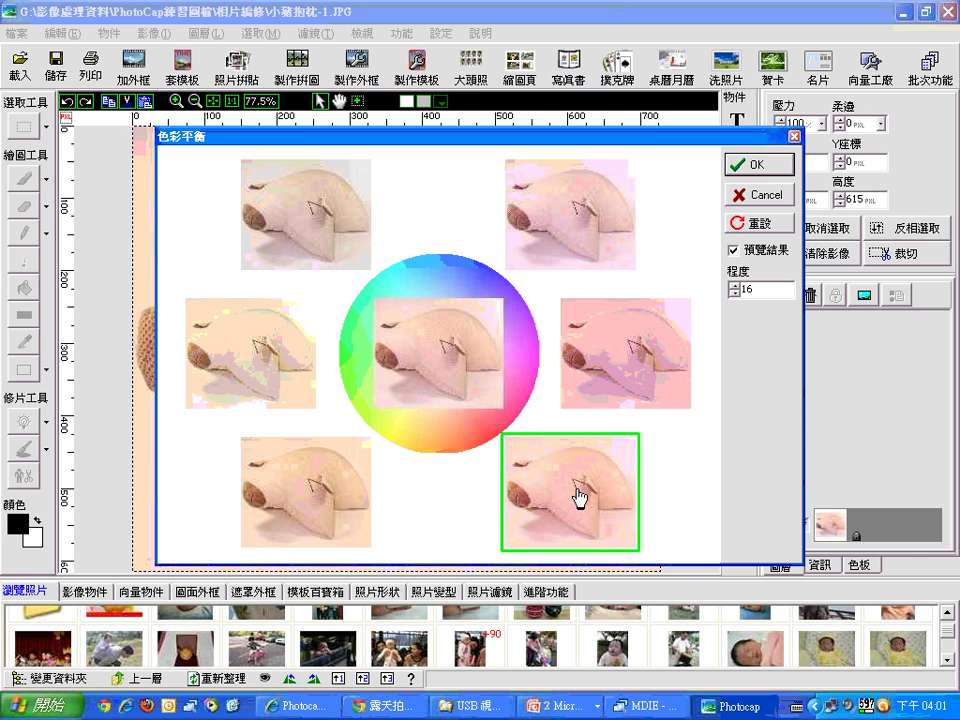
left_click(785, 165)
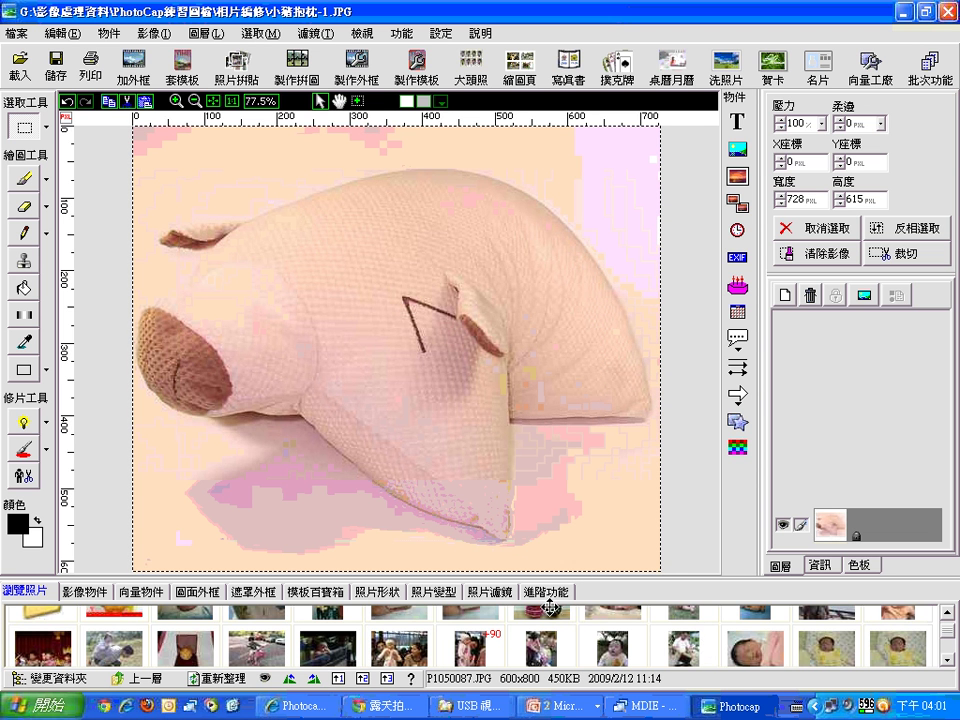
- Undo and redo the colour balance change to compare the pillow photo before and after
left_click(68, 101)
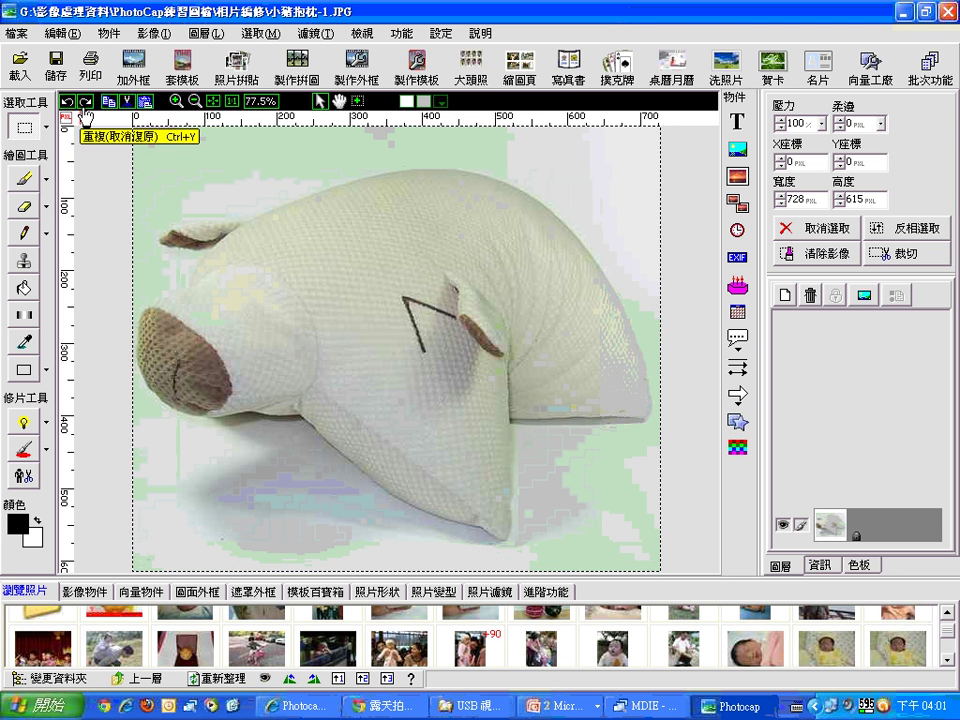
left_click(86, 101)
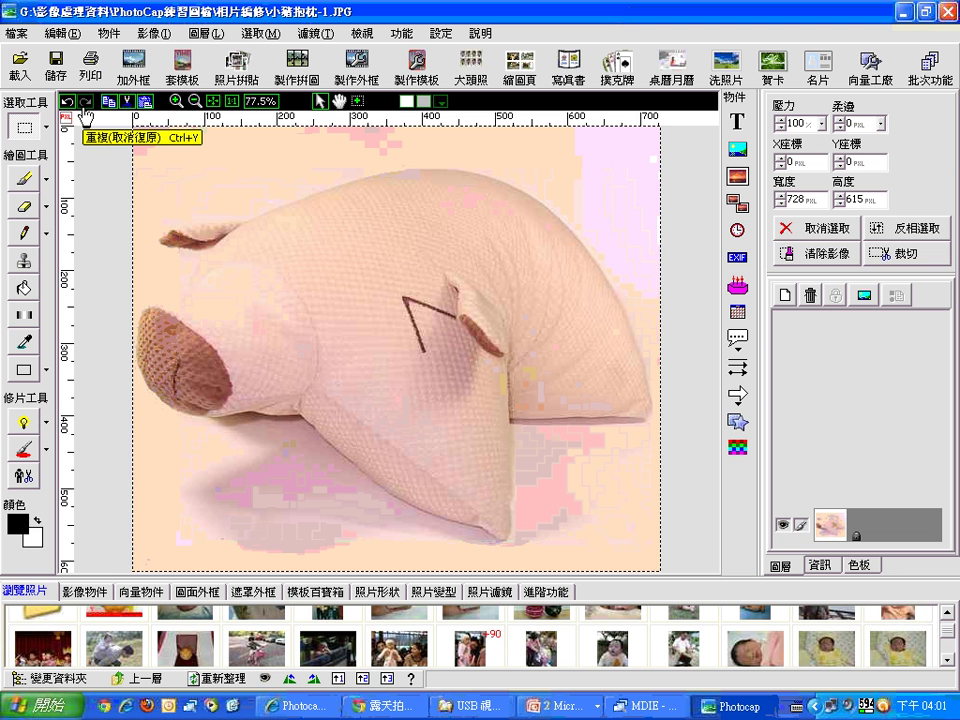
left_click(86, 110)
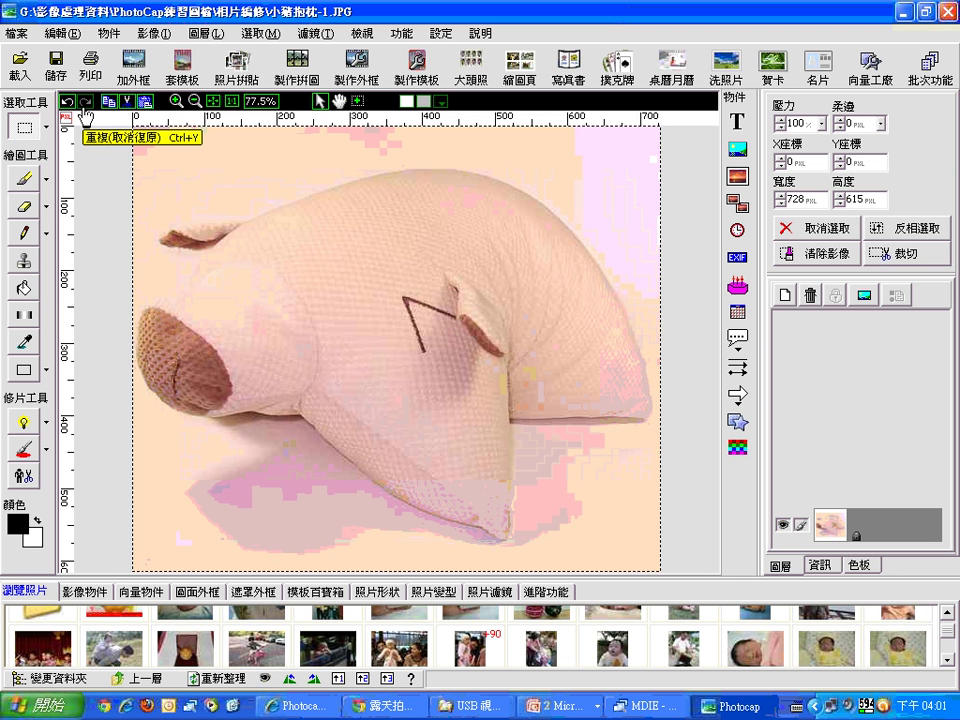
left_click(86, 112)
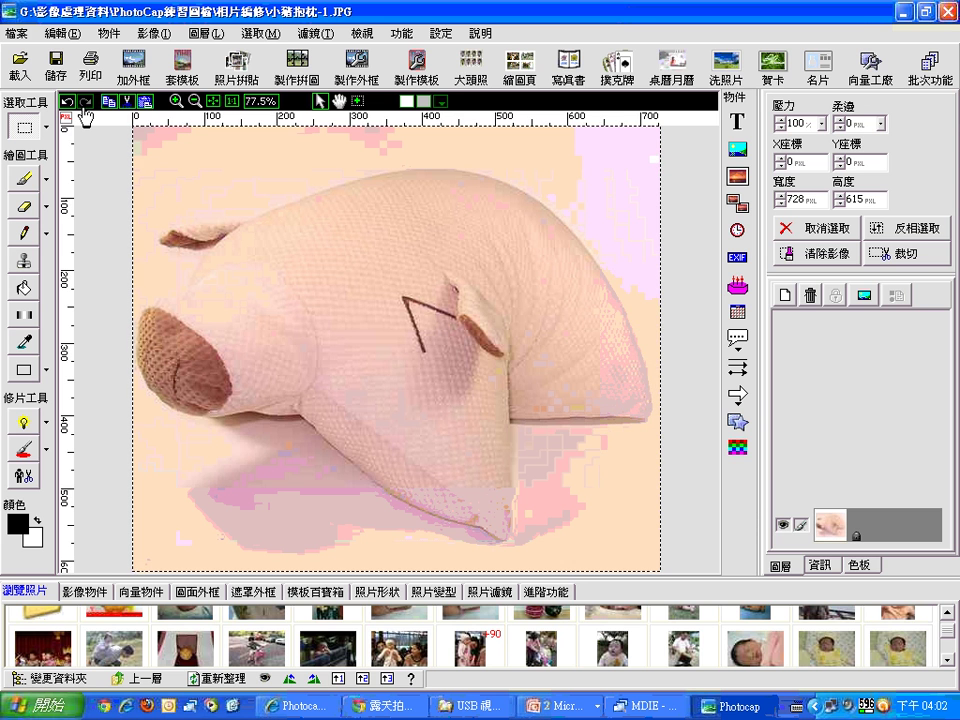
- Switch to Chrome, open tw.yahoo.com and mark the 消費 category links with the annotation pen
key("alt+Tab")
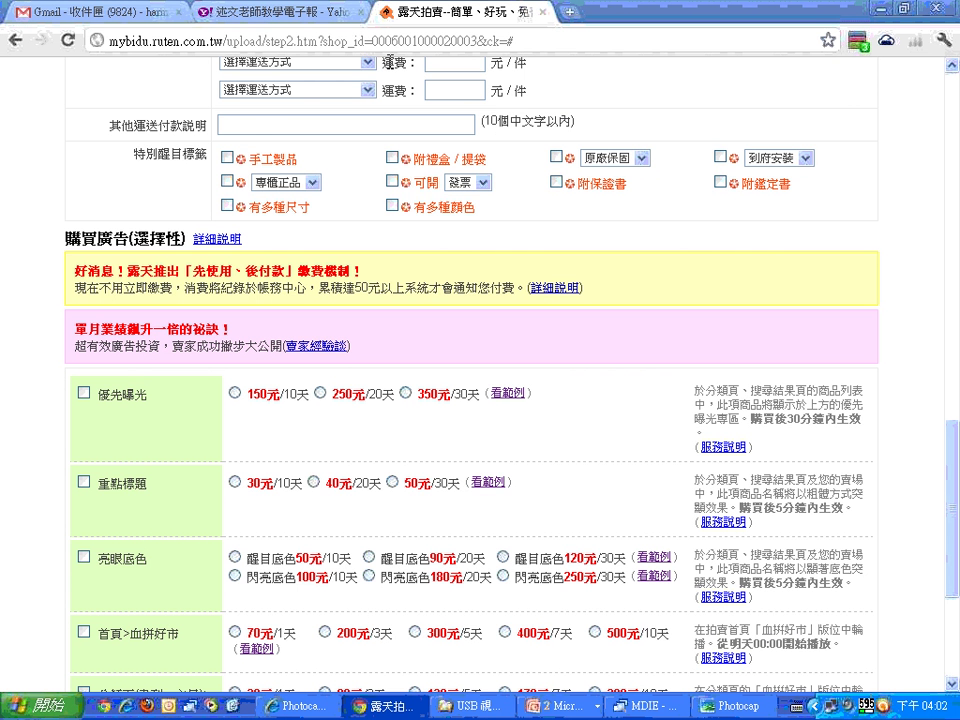
left_click(564, 40)
type("t")
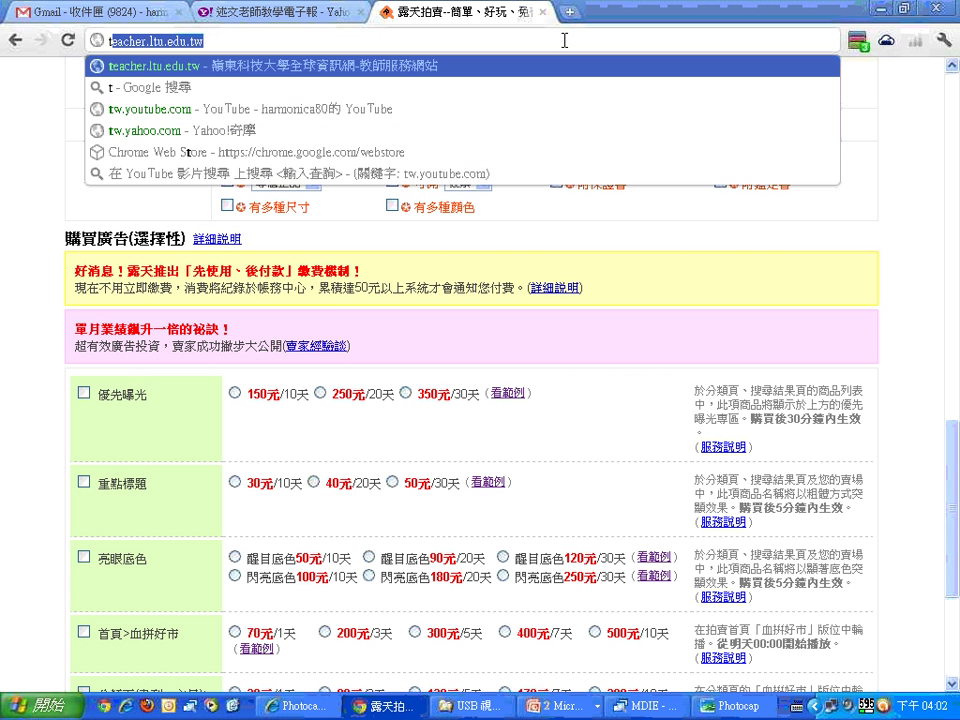
type("w.yahoo.com")
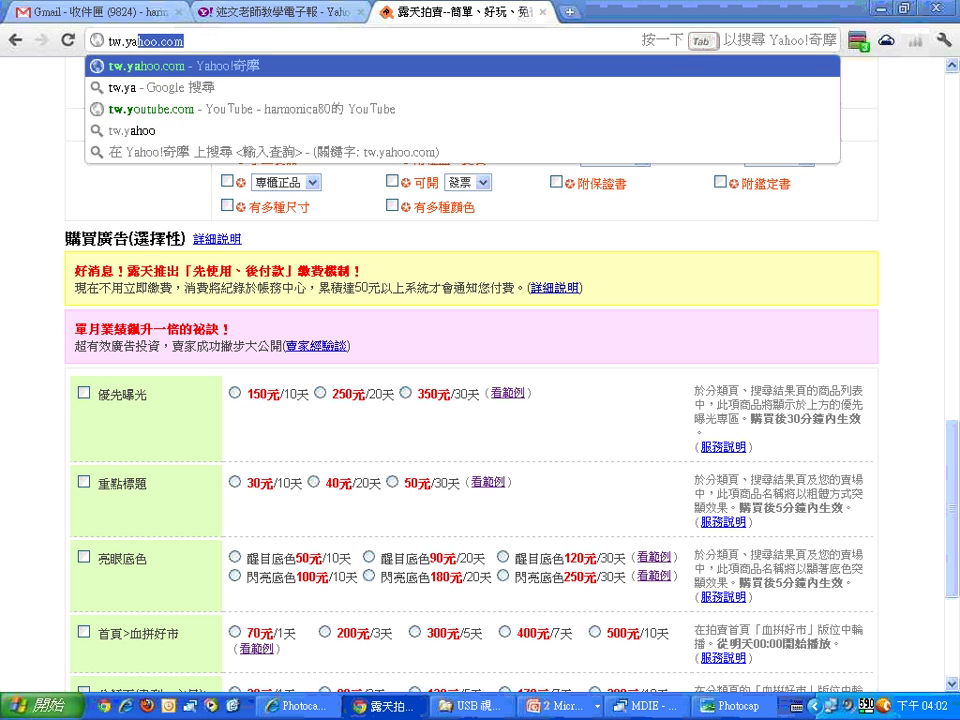
key("Return")
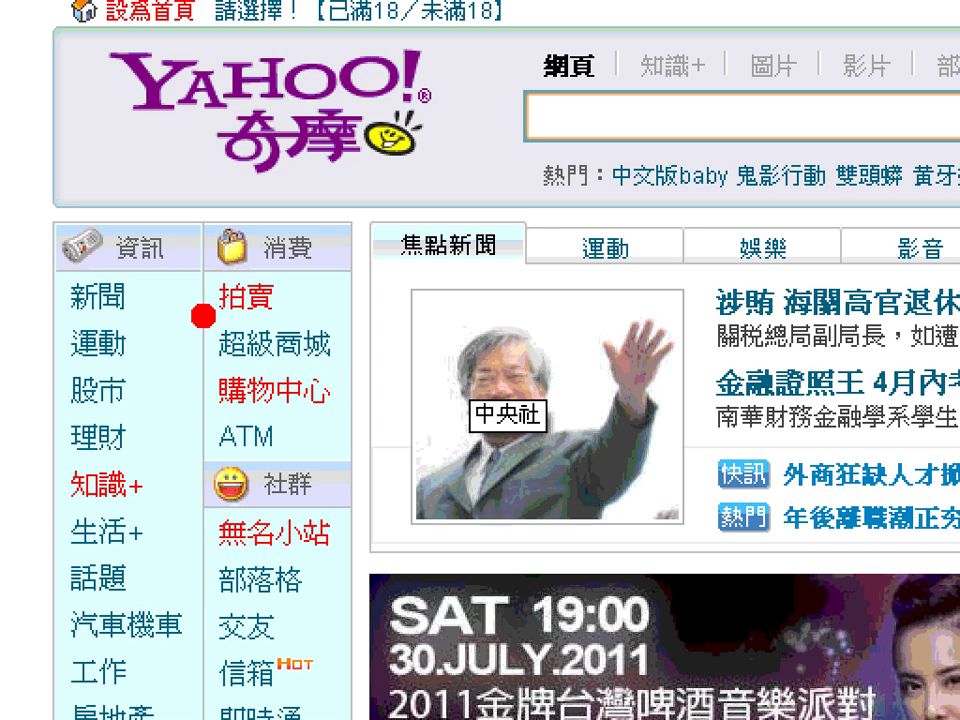
left_click_drag(176, 294, 180, 458)
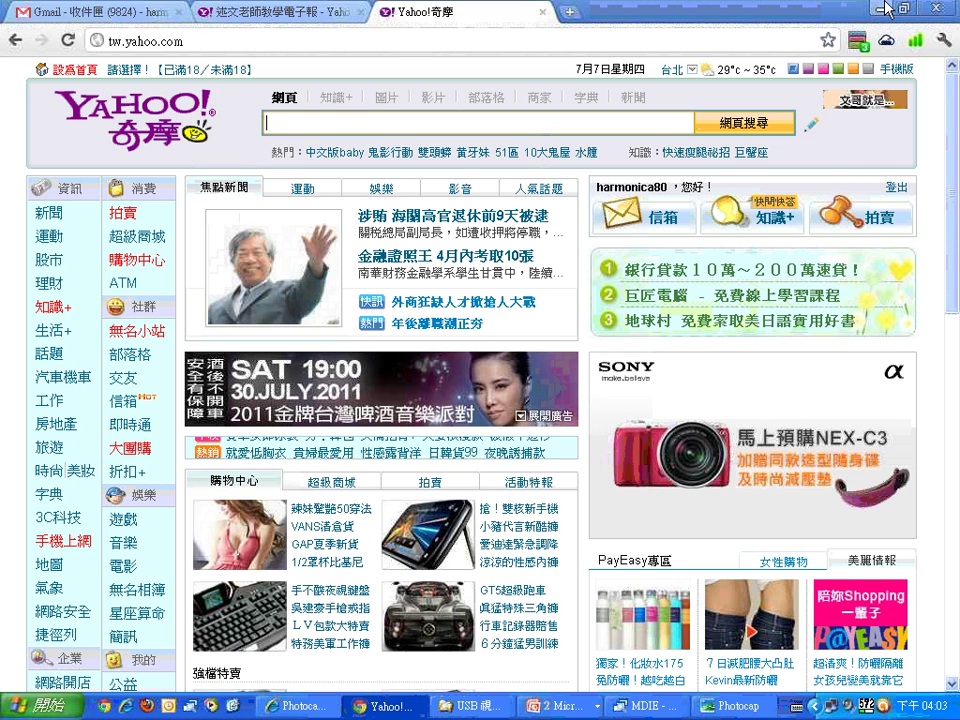
- Switch to the PowerPoint slide show and advance from the 相片編修 slide to the Webinpaint slide
key("alt+Tab")
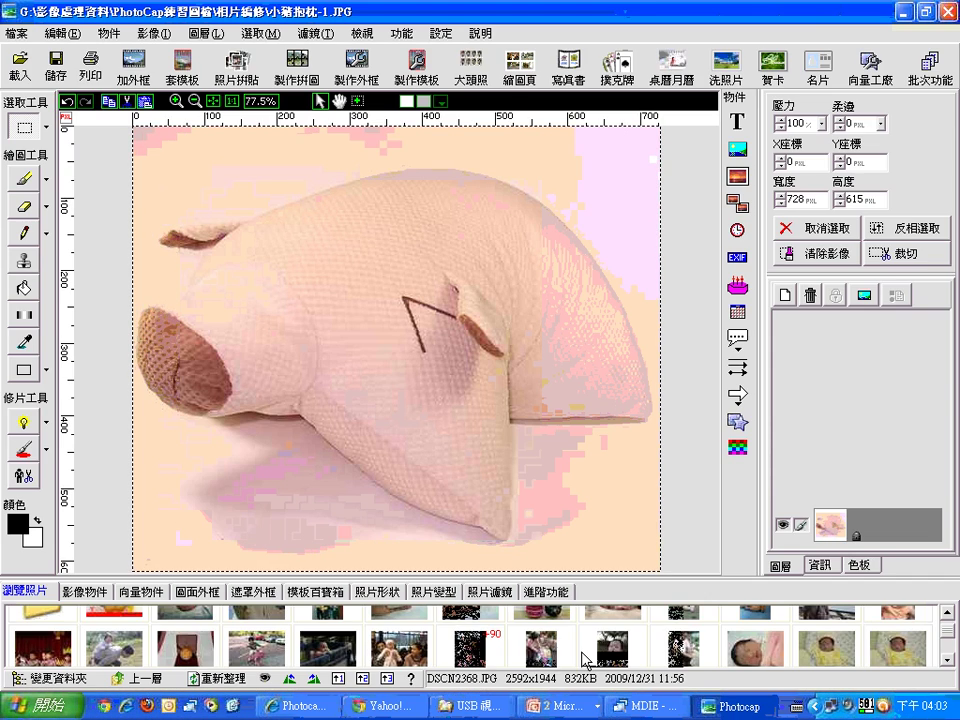
left_click(560, 705)
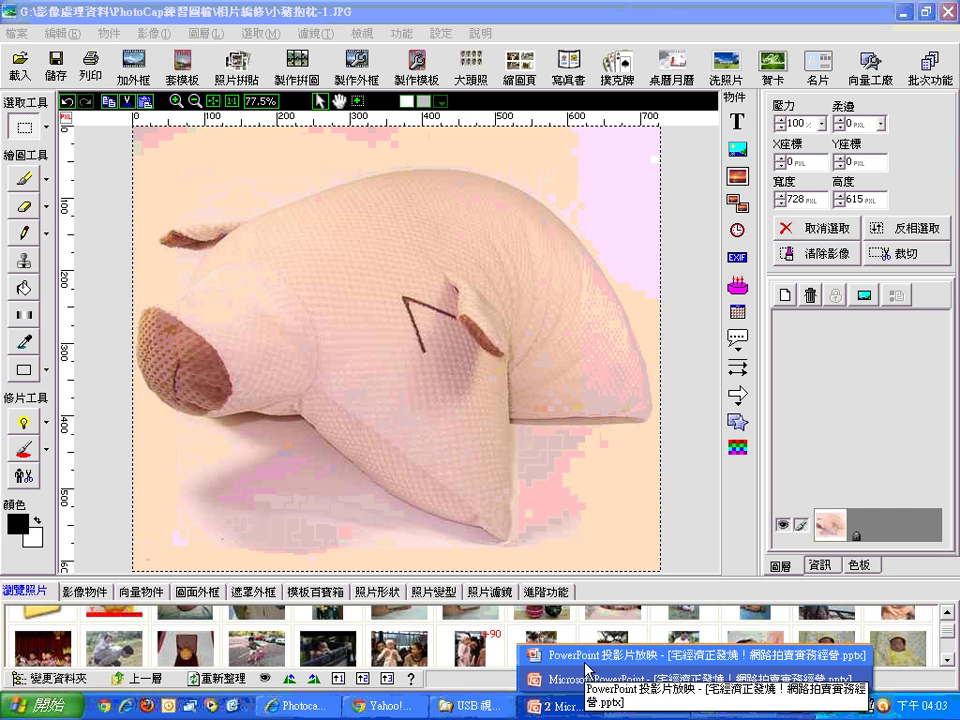
left_click(586, 660)
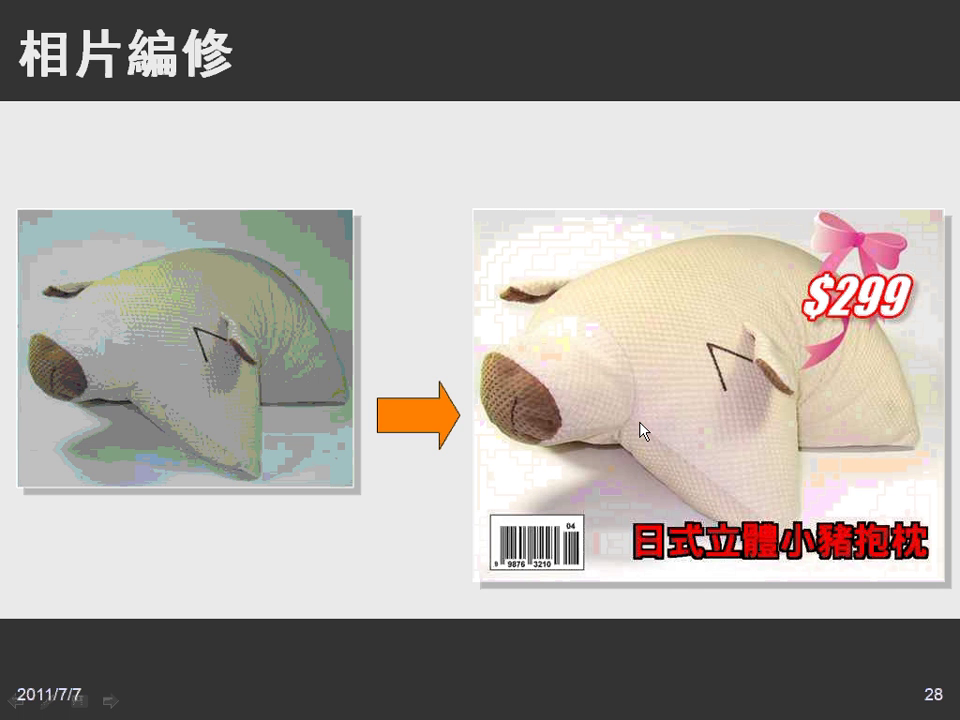
key("Right")
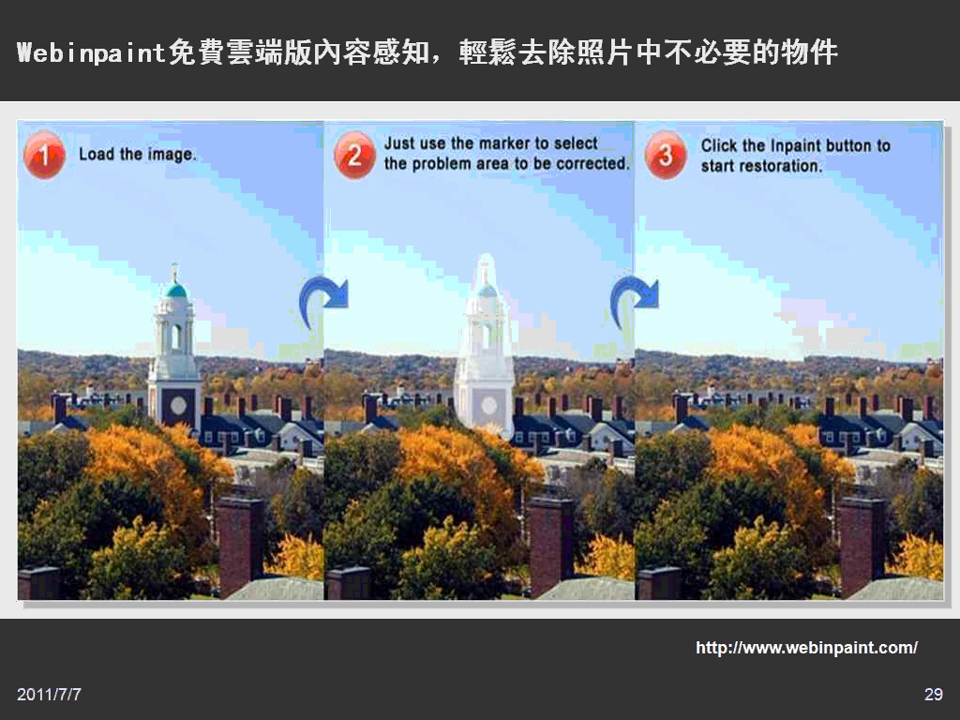
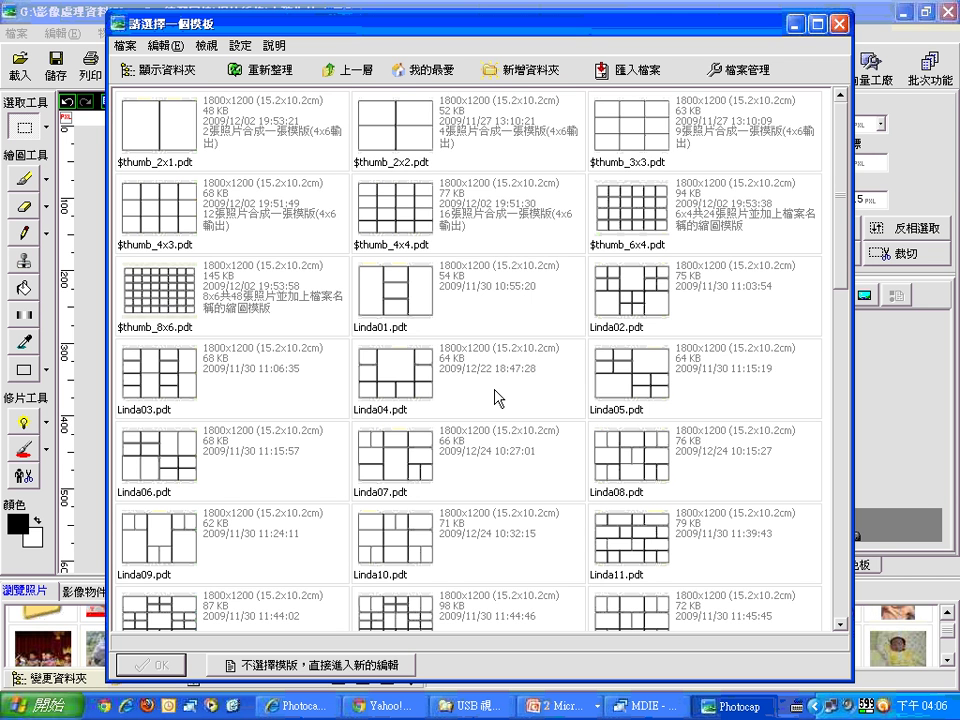
- Return to PhotoCap, browse the thumbnail-page templates around $thumb_4x3.pdt, and start a new edit without a template
key("alt+Tab")
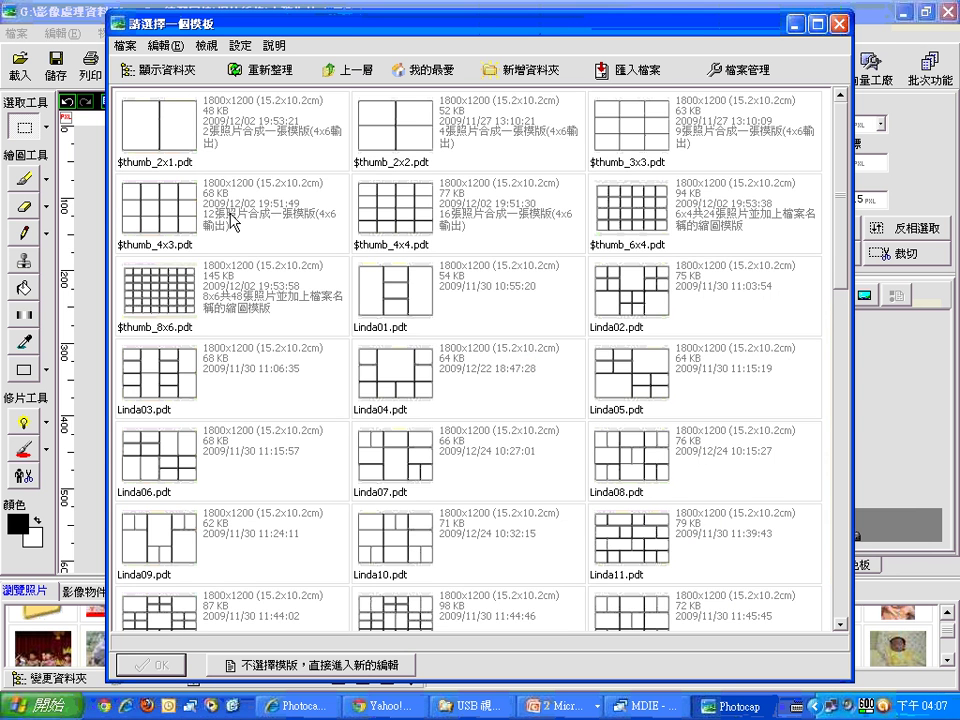
left_click(232, 220)
scroll(232, 220, "down", 1)
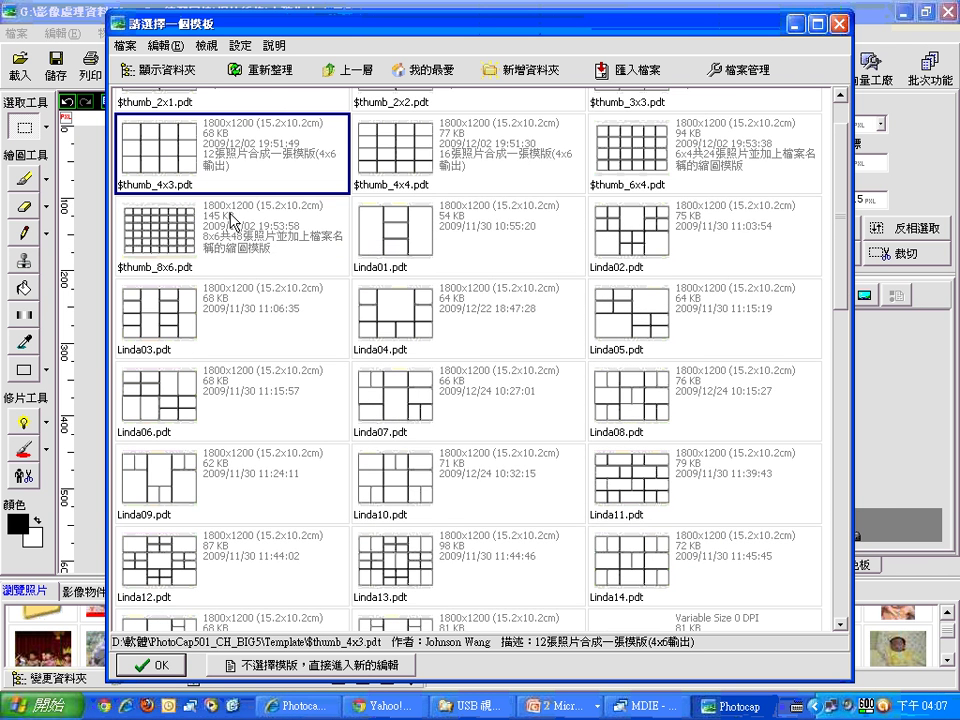
scroll(232, 220, "down", 1)
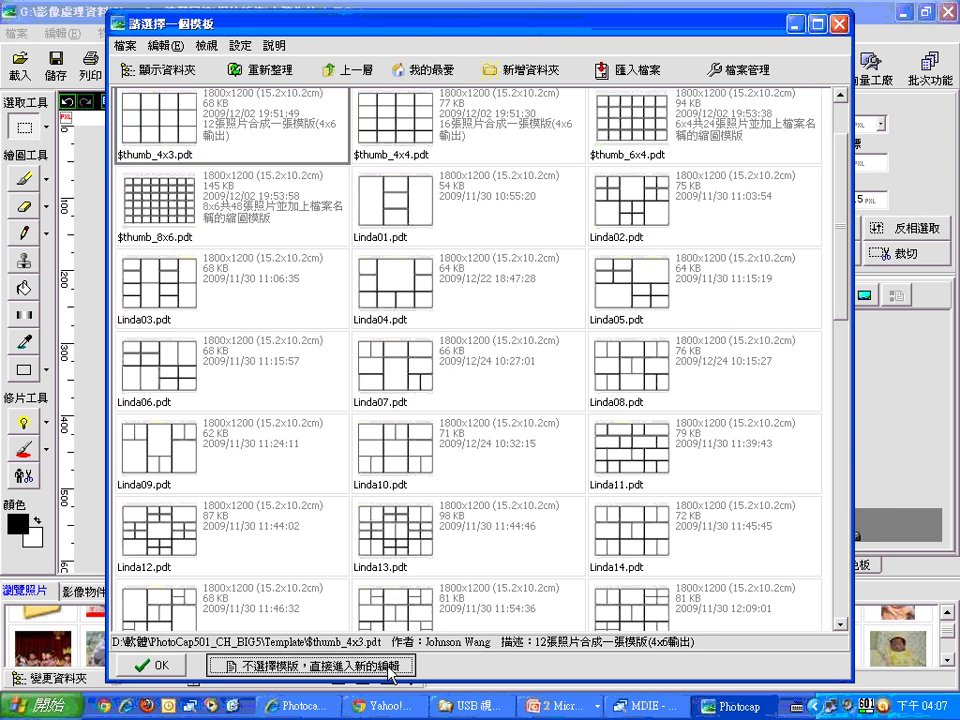
left_click(350, 633)
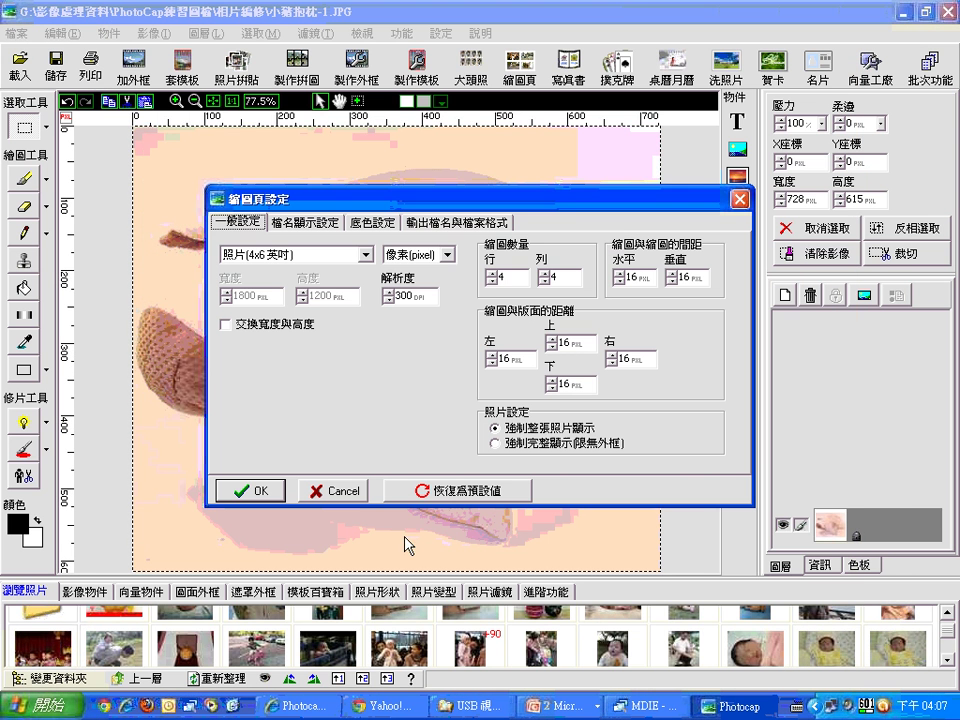
- Create the thumbnail page with 行 set to 3, 列 set to 2 and a page size of 640x480 pixels
double_click(503, 278)
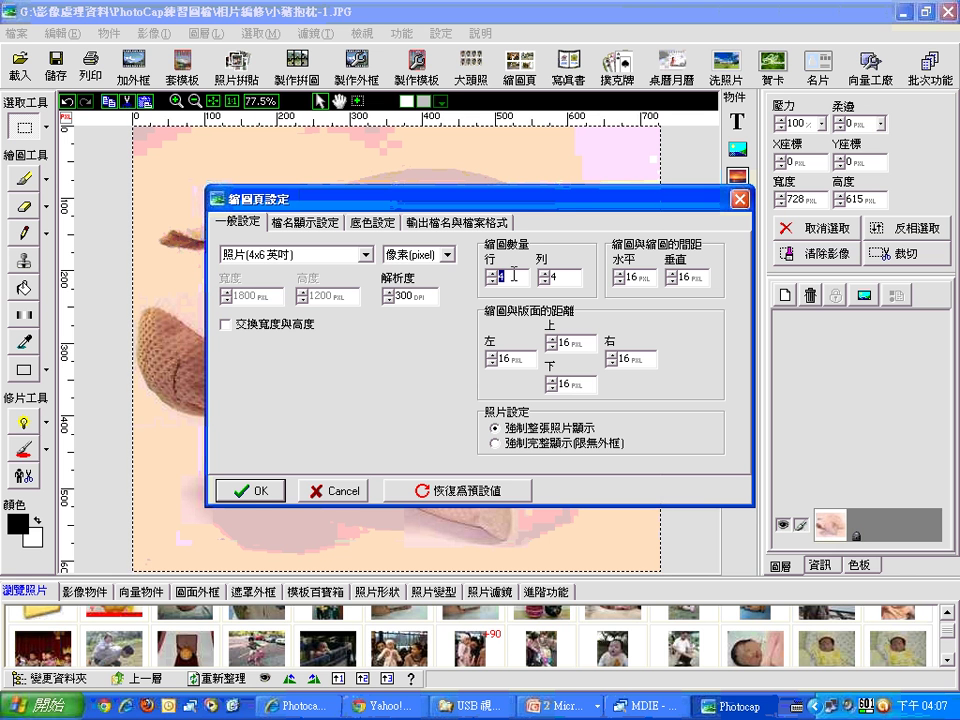
type("3")
key("Tab")
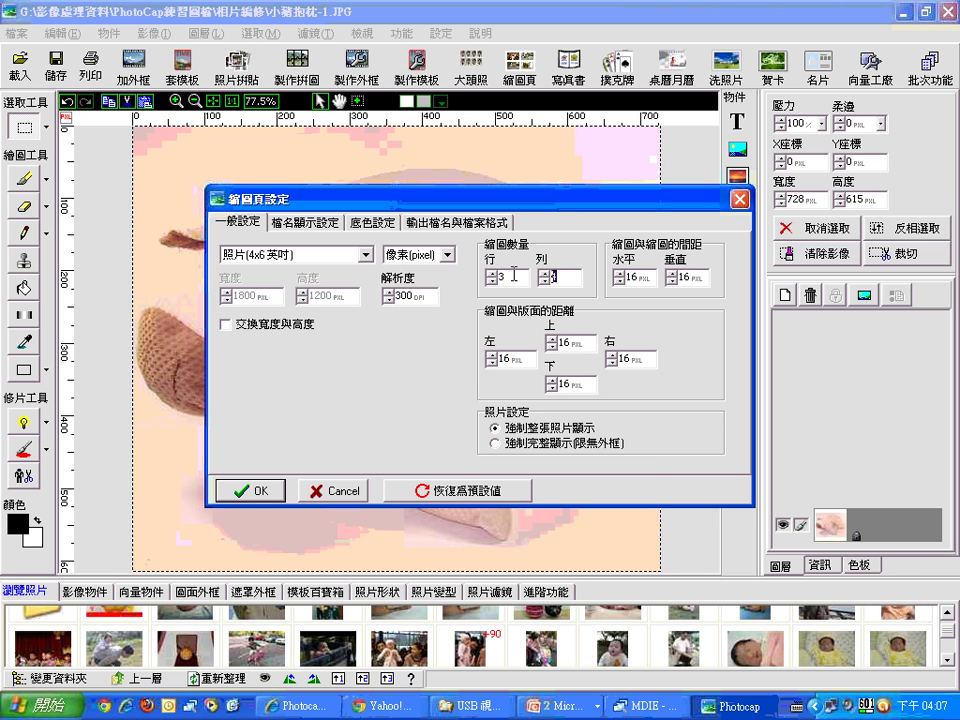
type("2")
left_click(367, 255)
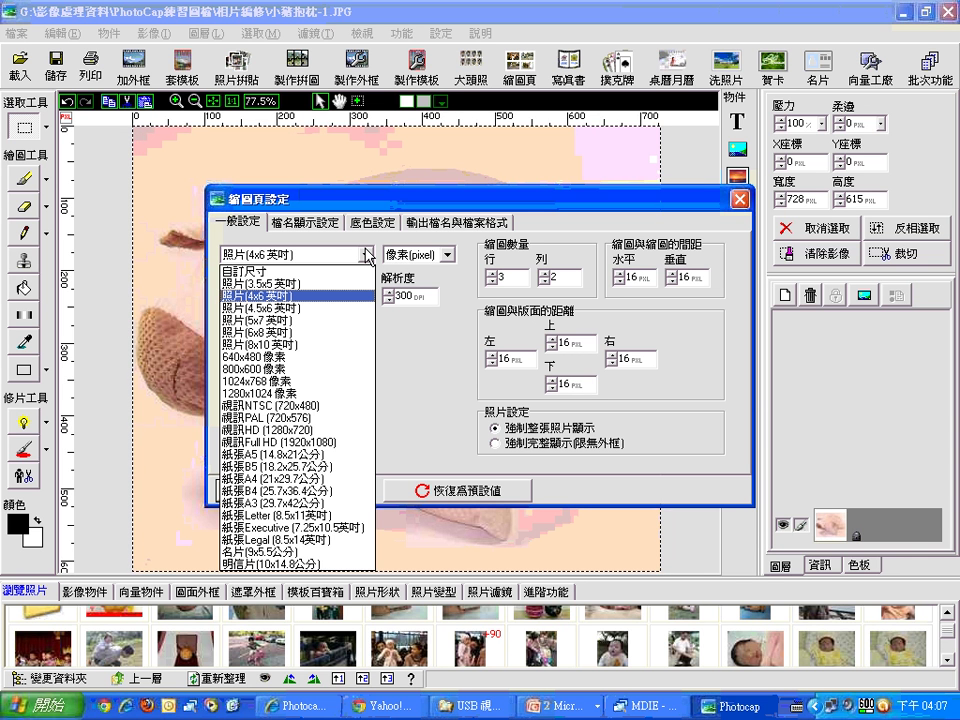
left_click(290, 357)
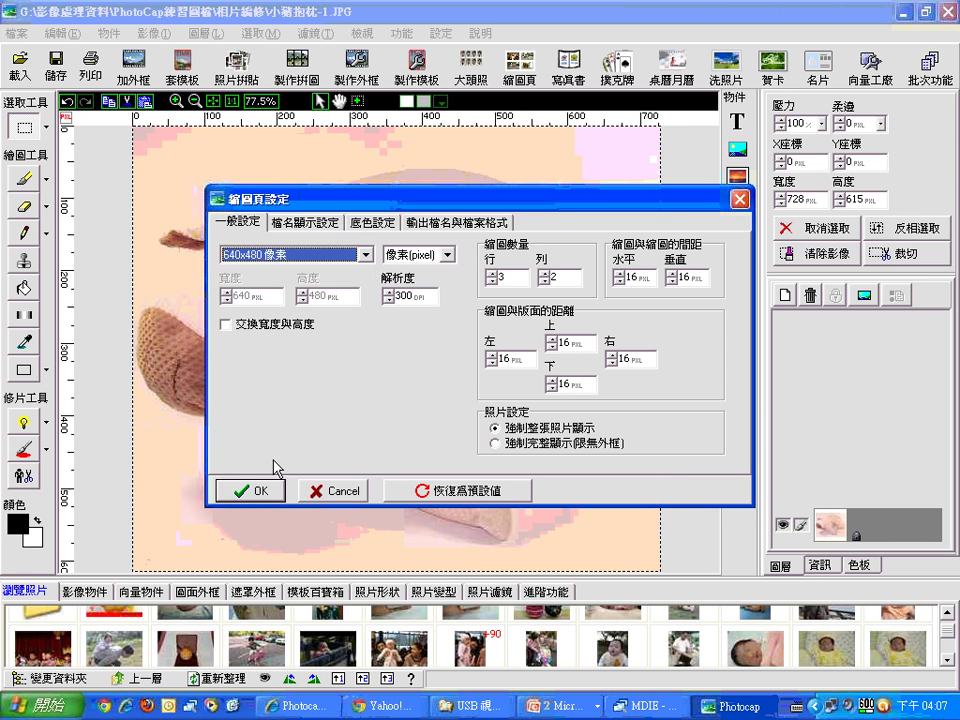
left_click(257, 491)
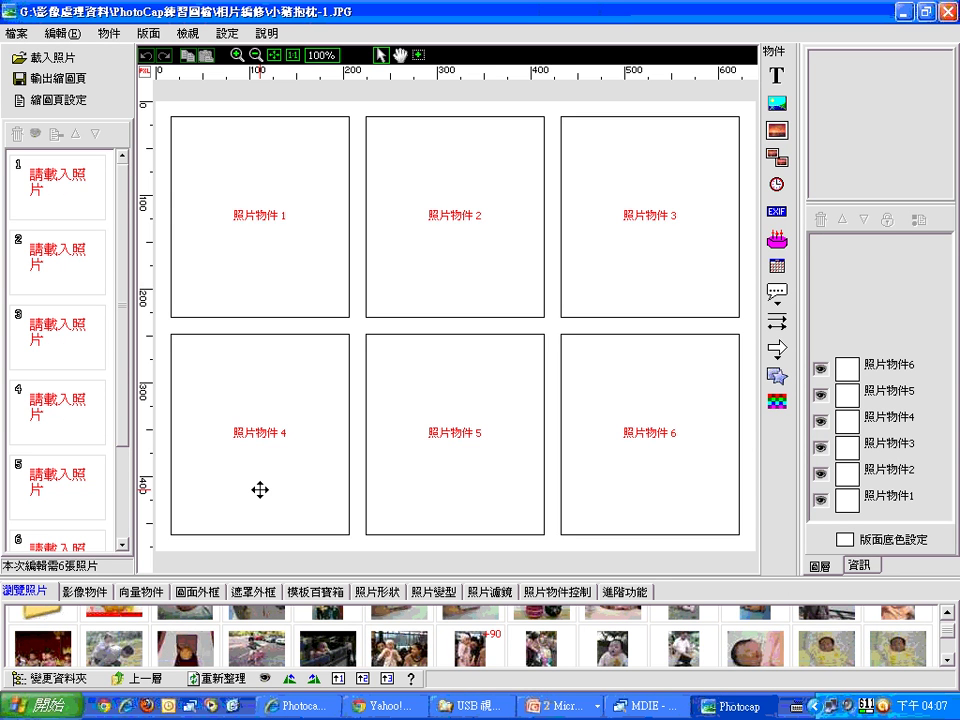
left_click(227, 34)
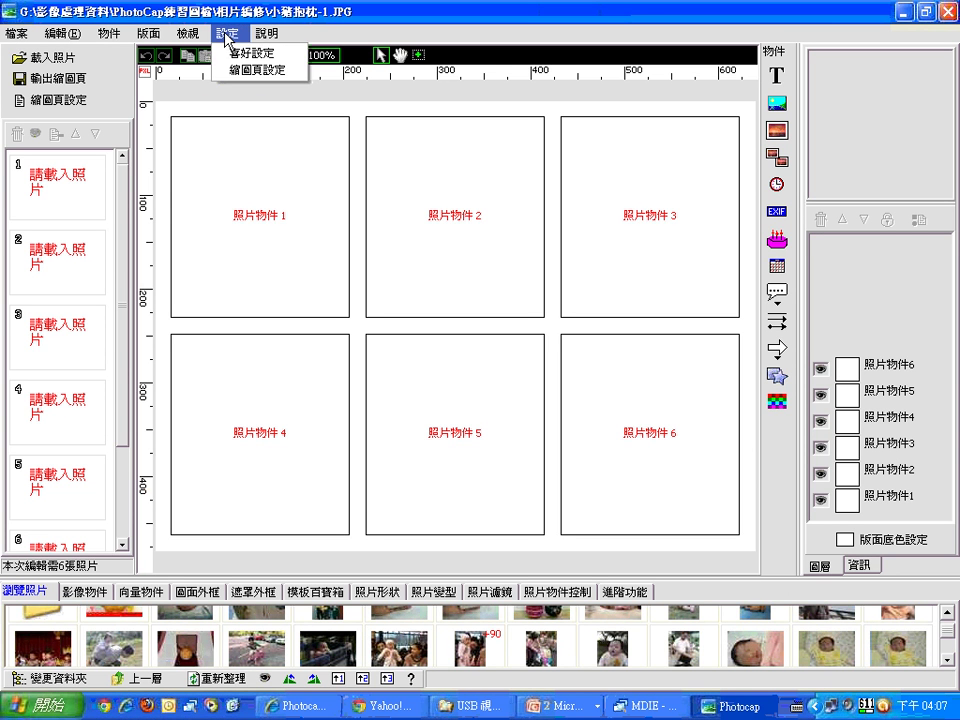
left_click(240, 71)
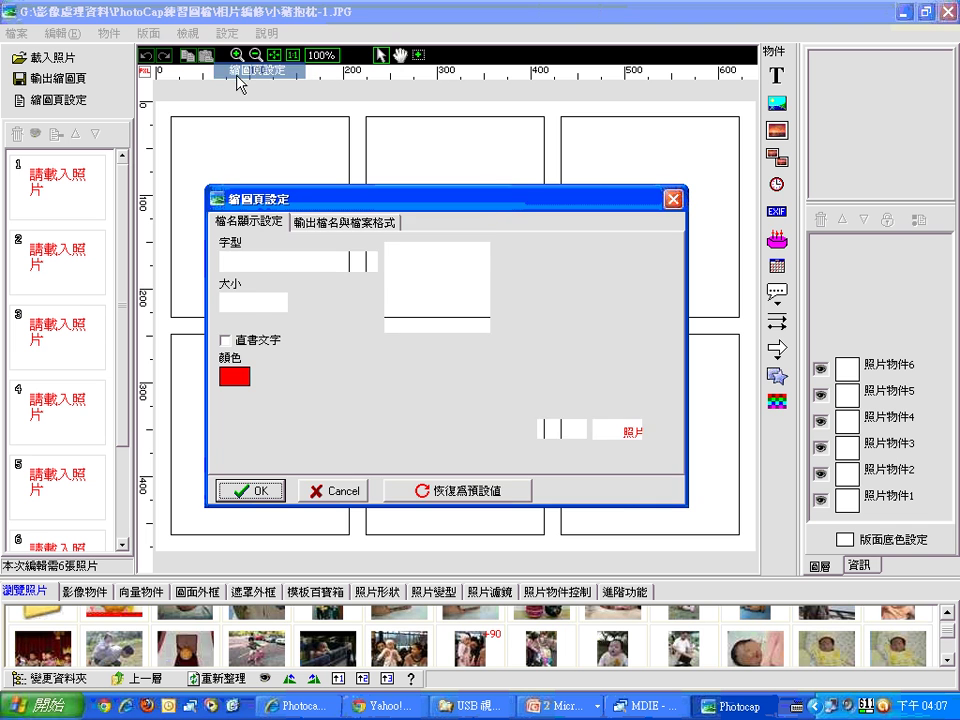
left_click(674, 200)
- Set the thumbnail page's background to solid black
left_click(145, 33)
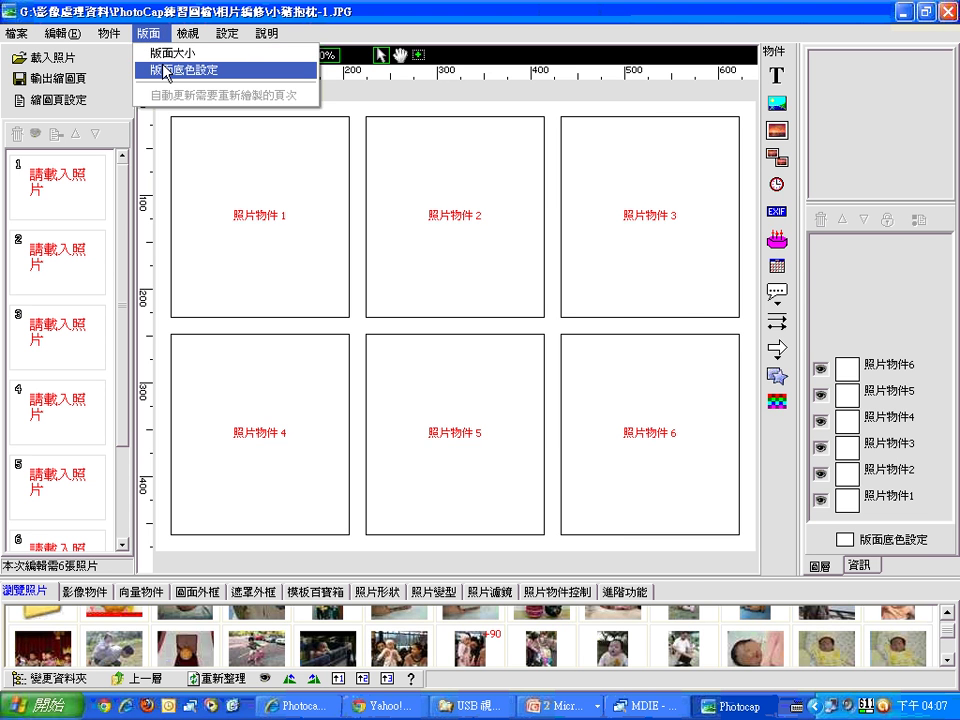
left_click(166, 72)
left_click(370, 279)
left_click(396, 293)
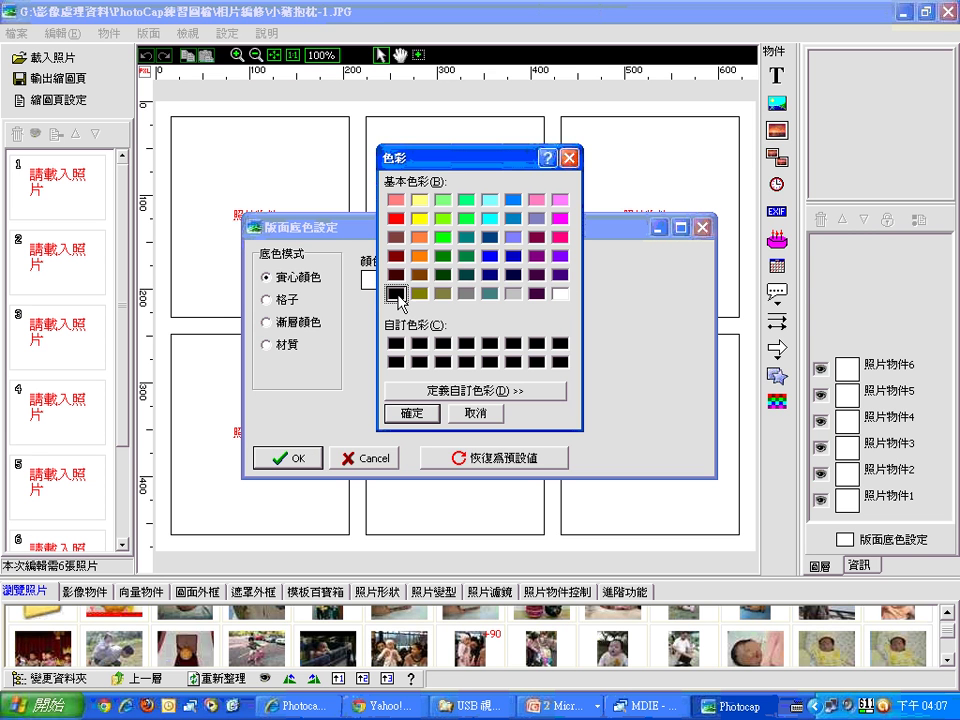
left_click(414, 414)
left_click(300, 460)
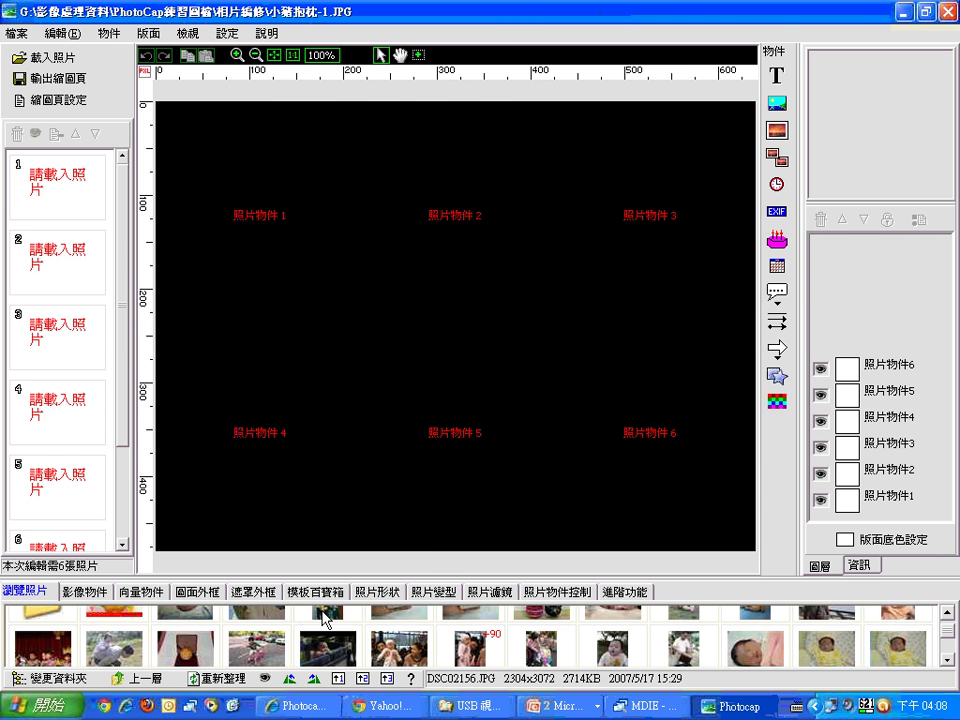
- Switch to the 自製縮圖頁範本 slide, mark the template's photo frames with the annotation pen, and return to PhotoCap
key("alt+Tab")
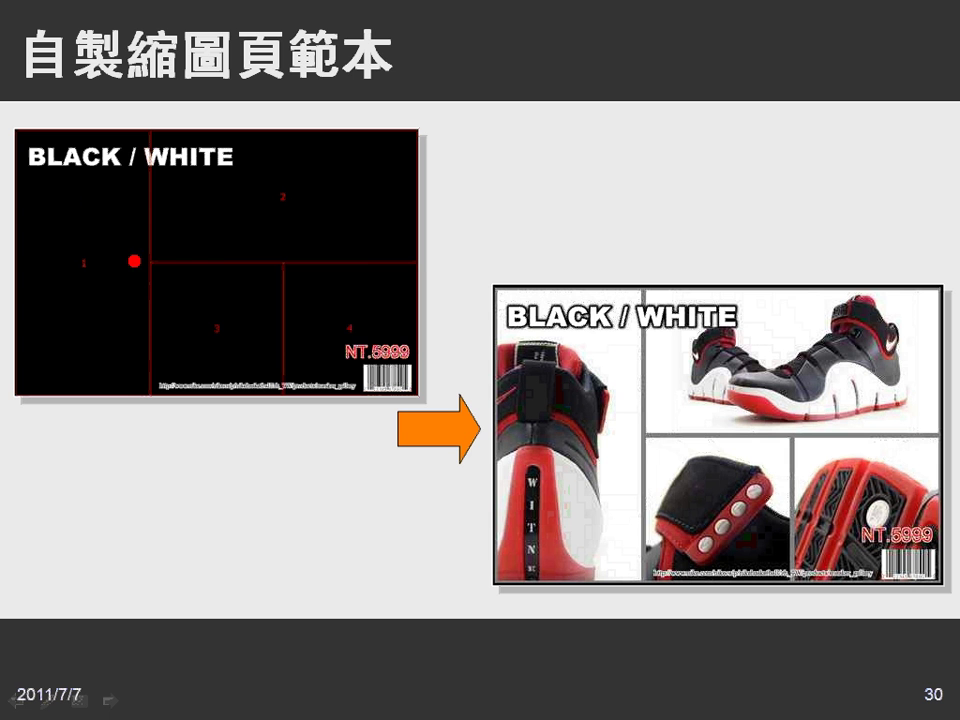
left_click_drag(68, 198, 116, 172)
left_click_drag(30, 287, 108, 279)
mouse_move(246, 230)
left_mouse_down()
mouse_move(258, 245)
mouse_move(298, 212)
left_mouse_up()
mouse_move(338, 216)
left_mouse_down()
mouse_move(370, 297)
mouse_move(452, 242)
left_mouse_up()
key("alt+Tab")
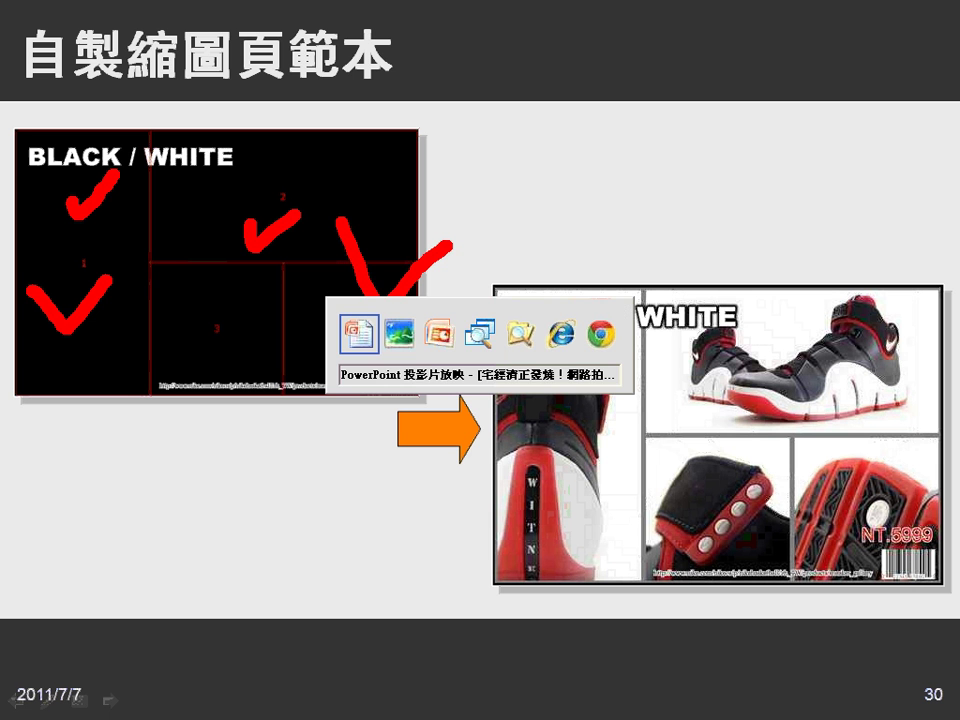
key("alt+Tab")
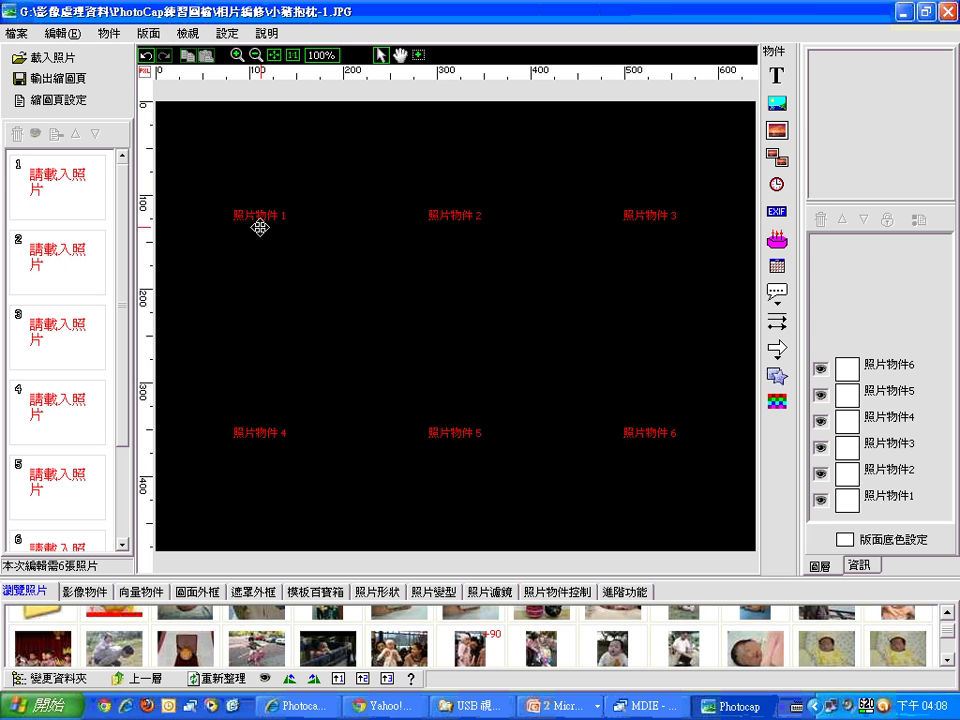
- Merge 照片物件1 and 照片物件4 into one tall photo frame along the page's left side
left_click(262, 223)
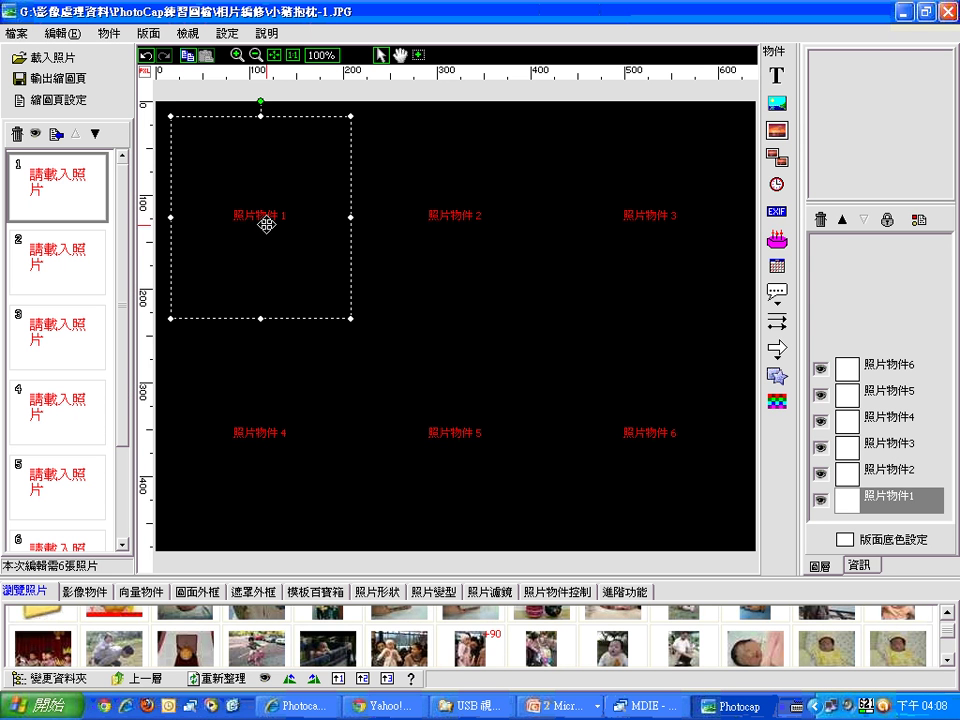
left_click(277, 413, "shift")
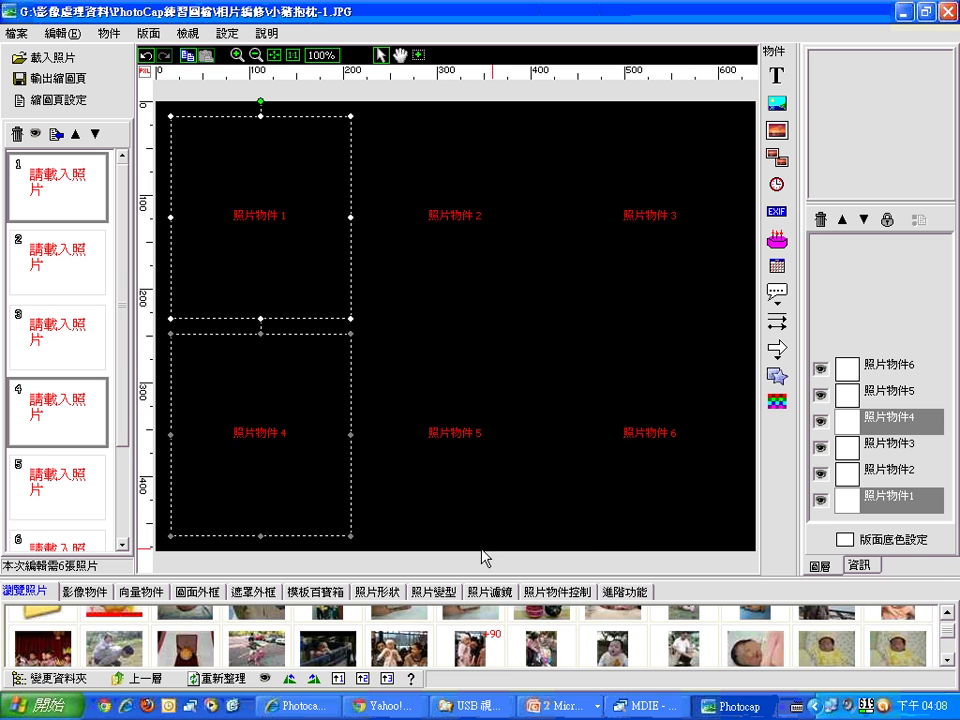
left_click(565, 592)
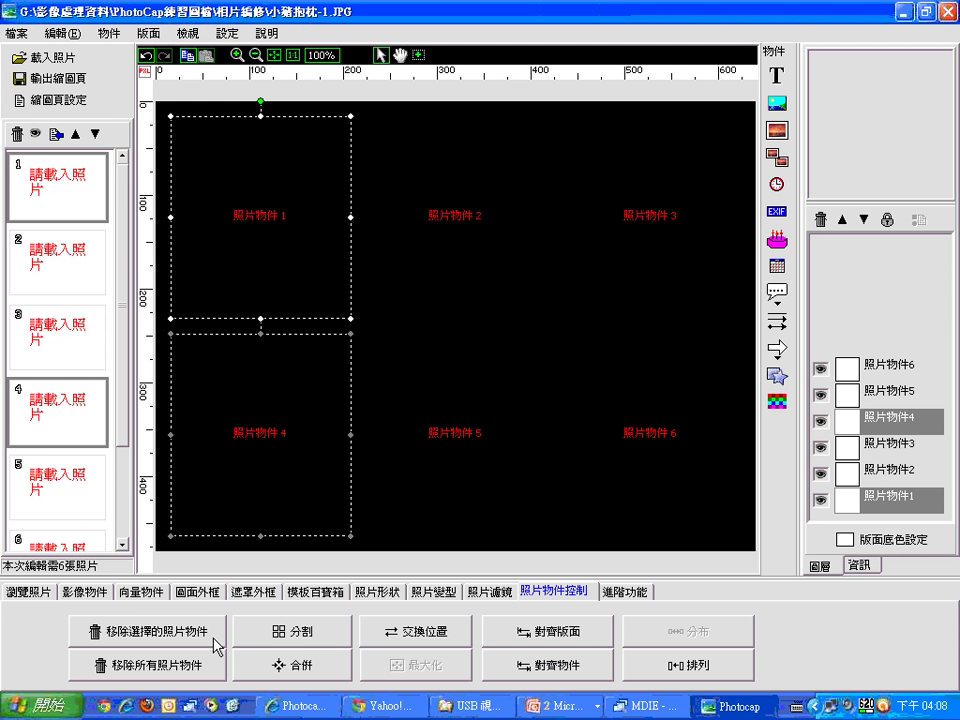
left_click(165, 634)
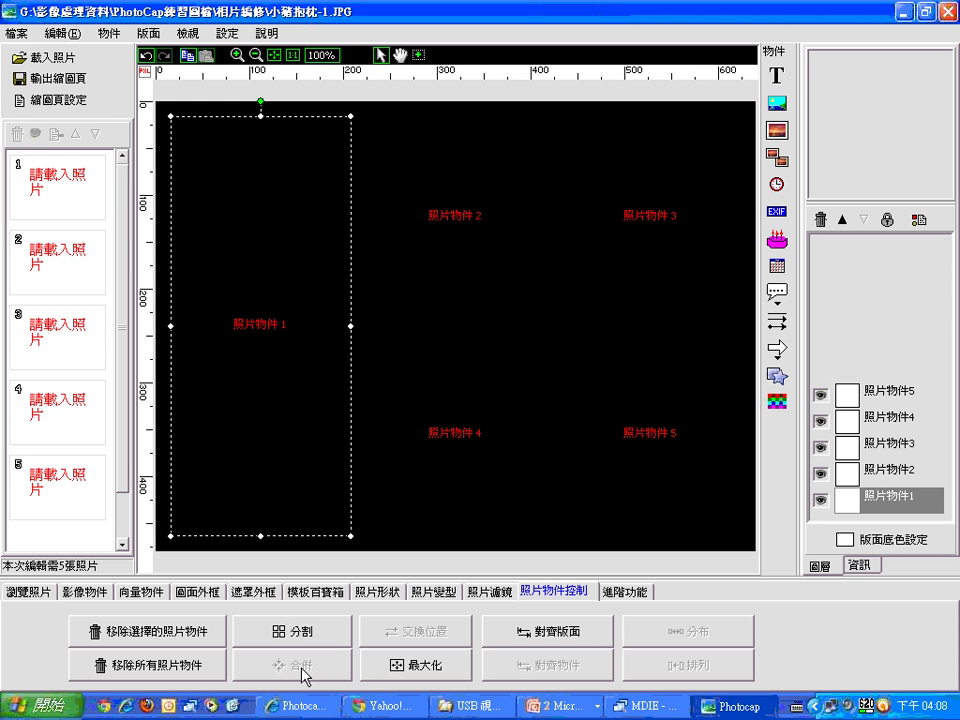
- Merge 照片物件2 and 照片物件3 into one wide photo frame across the upper part of the page
left_click(450, 242)
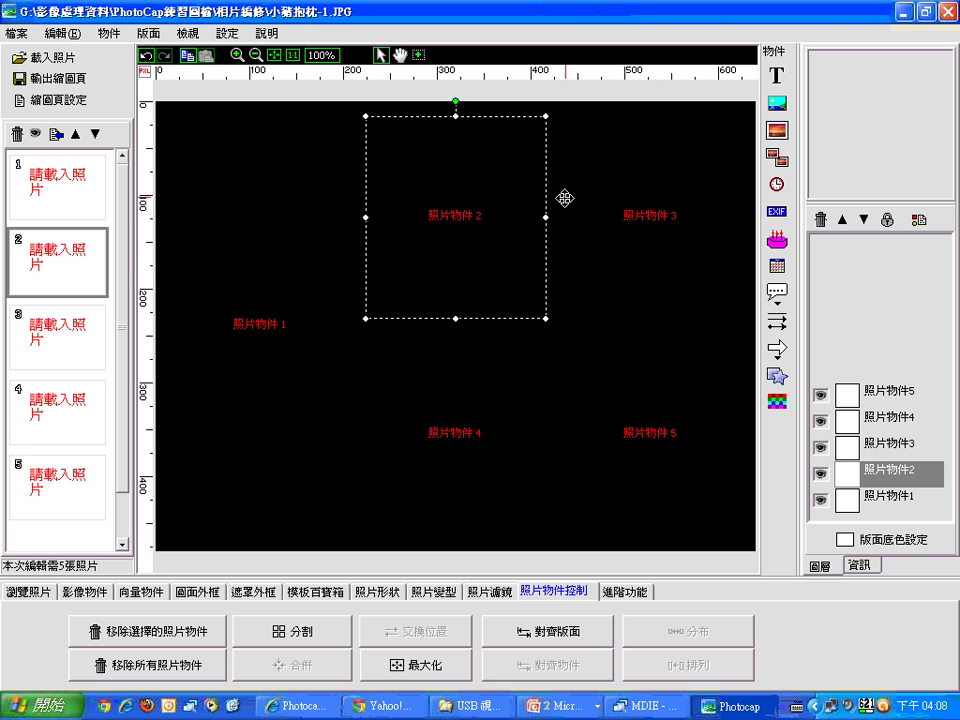
left_click(667, 213, "shift")
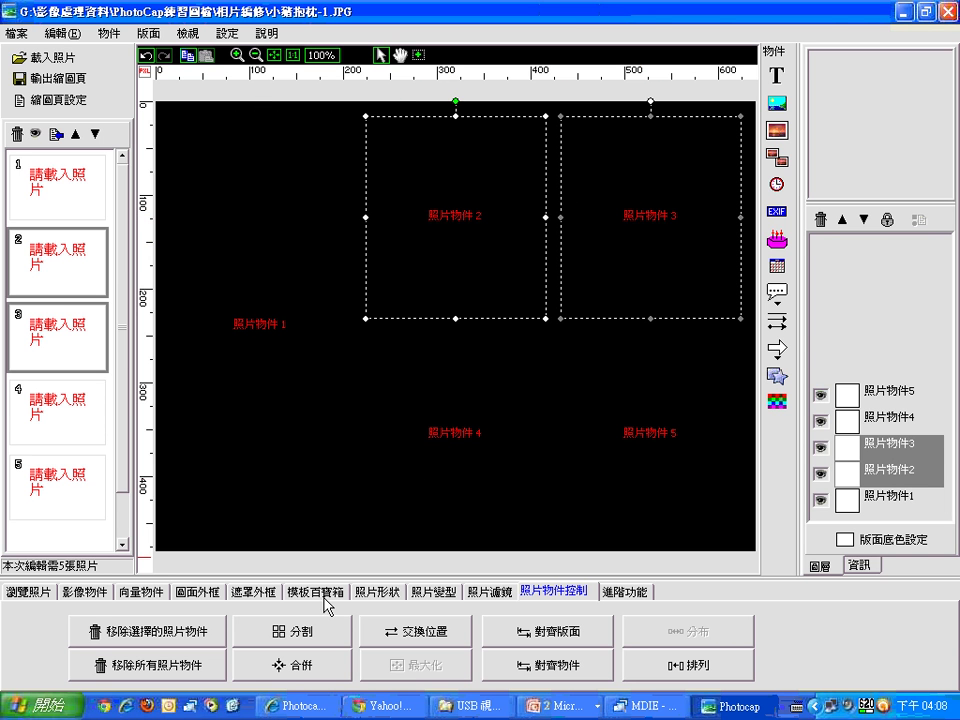
left_click(299, 668)
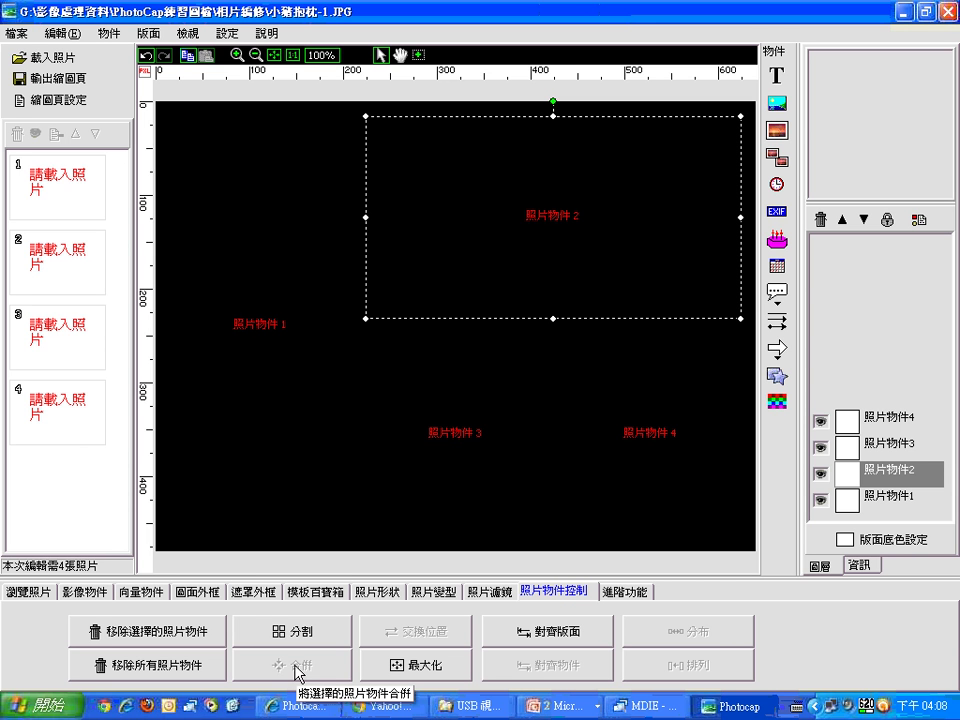
- Start loading photos and open the folder 影像處理資料\PhotoCap練習圖檔\自製模版\拍賣商品攝影\原始檔 on drive G
left_click(49, 64)
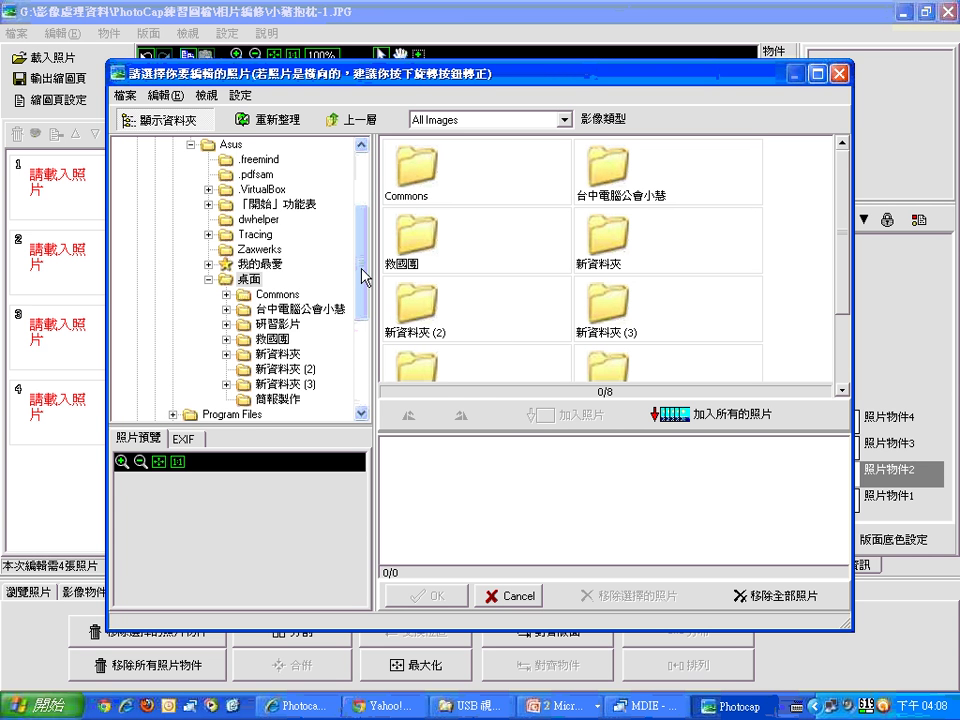
left_click_drag(363, 277, 360, 317)
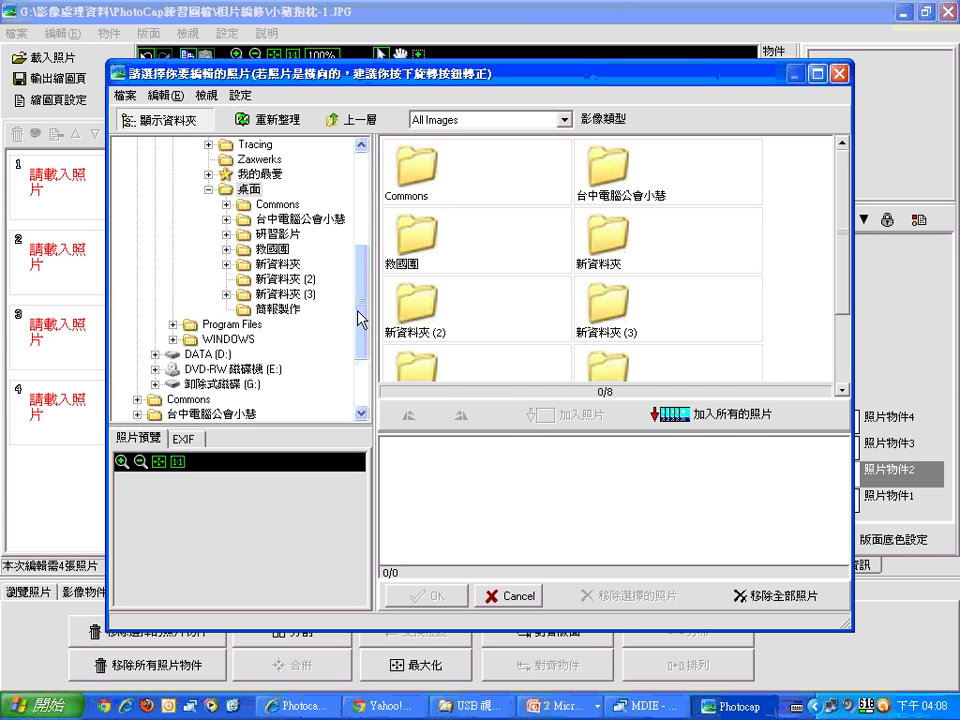
left_click(155, 384)
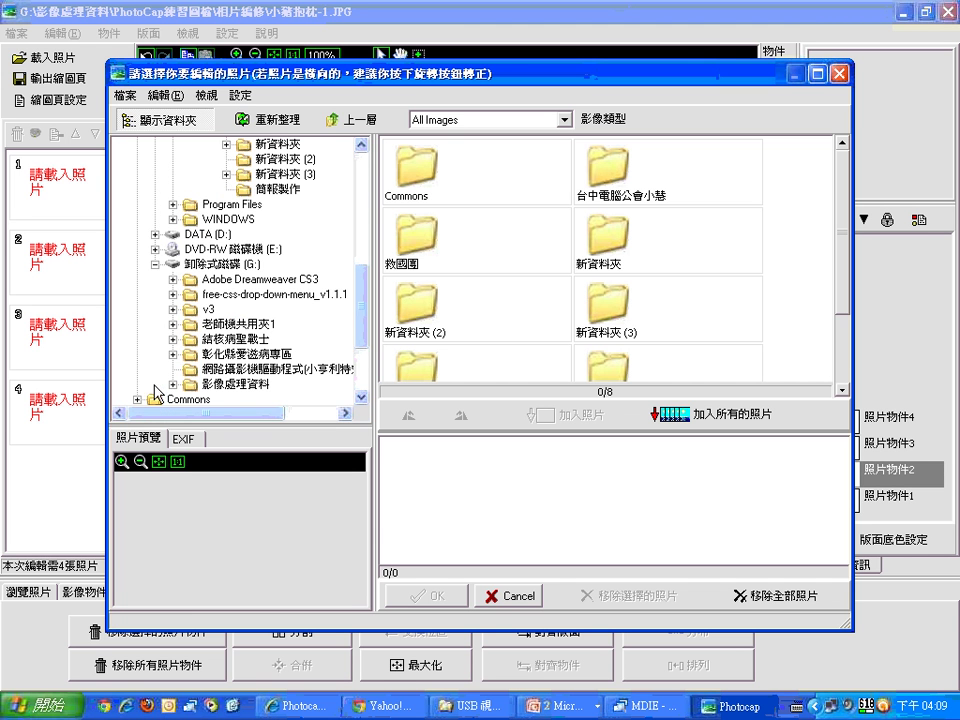
left_click(173, 385)
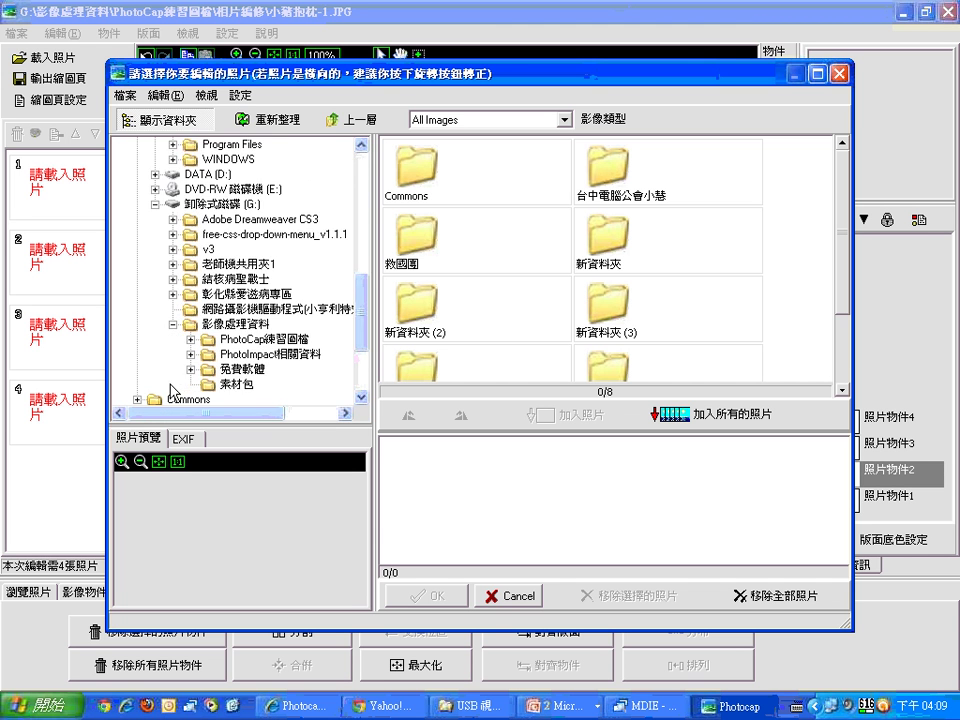
left_click(190, 339)
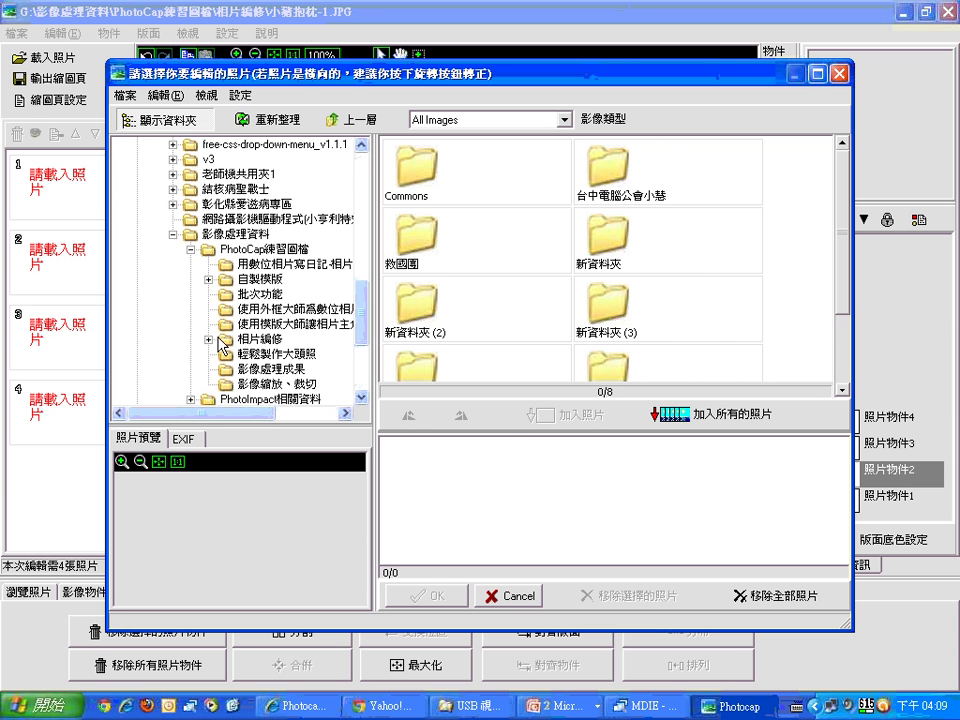
left_click(240, 339)
left_click(258, 279)
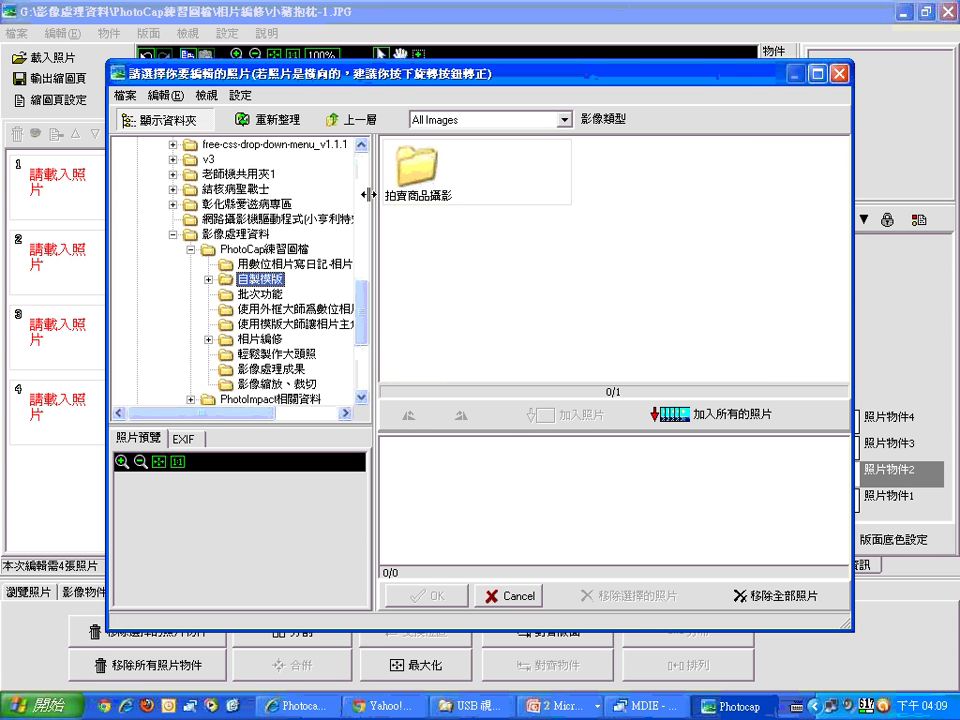
double_click(469, 165)
double_click(489, 171)
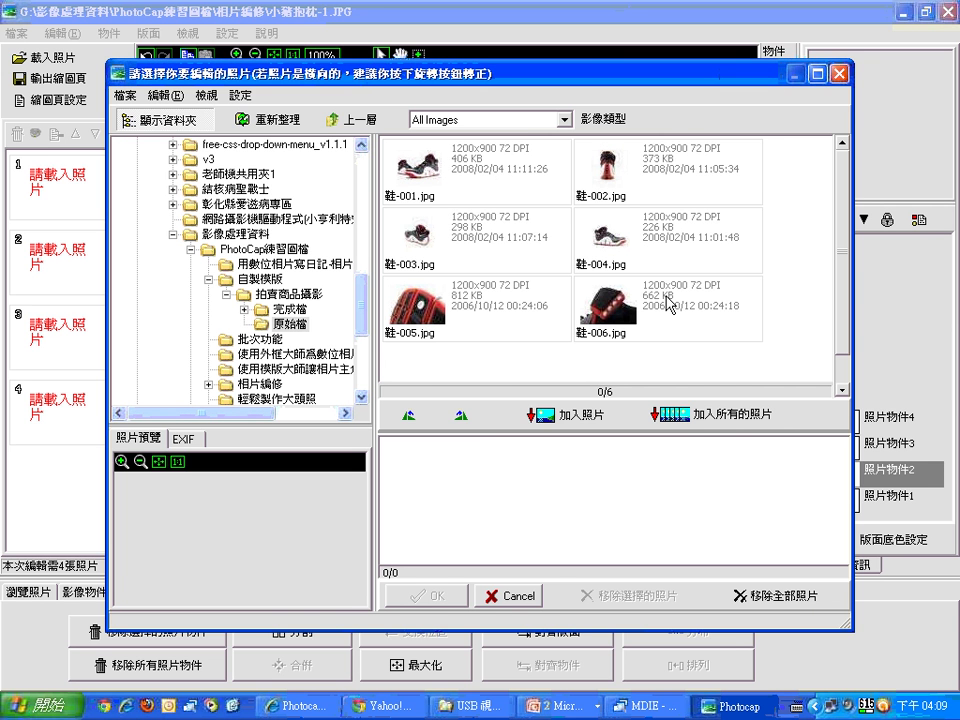
- Add all the shoe photos, 鞋-001.jpg to 鞋-006.jpg, and load them into the page
left_click(712, 414)
left_click(439, 399)
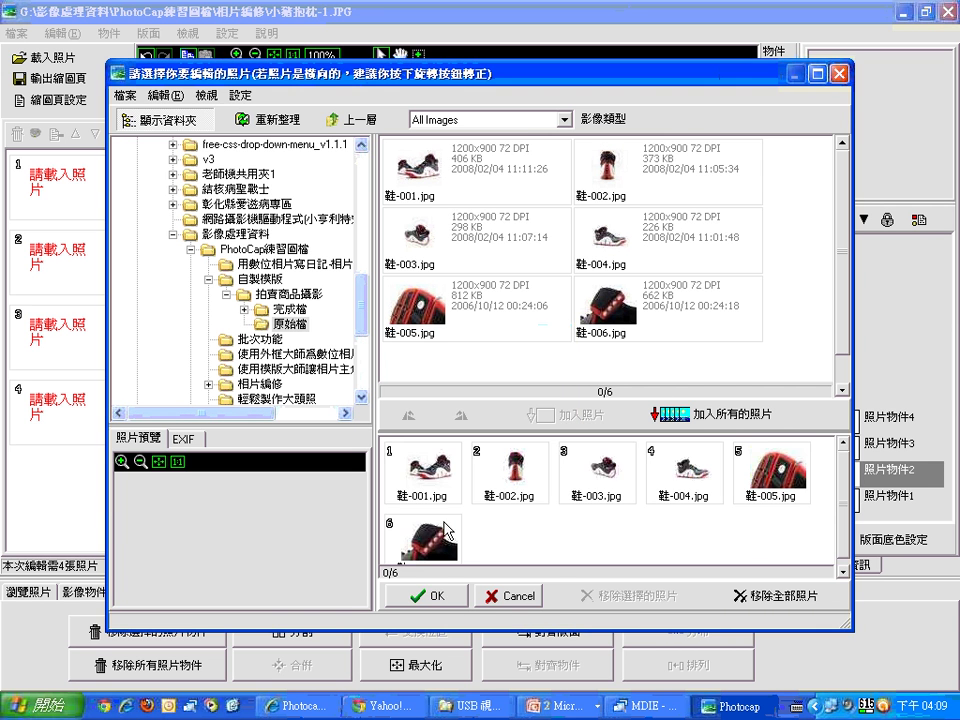
left_click(432, 596)
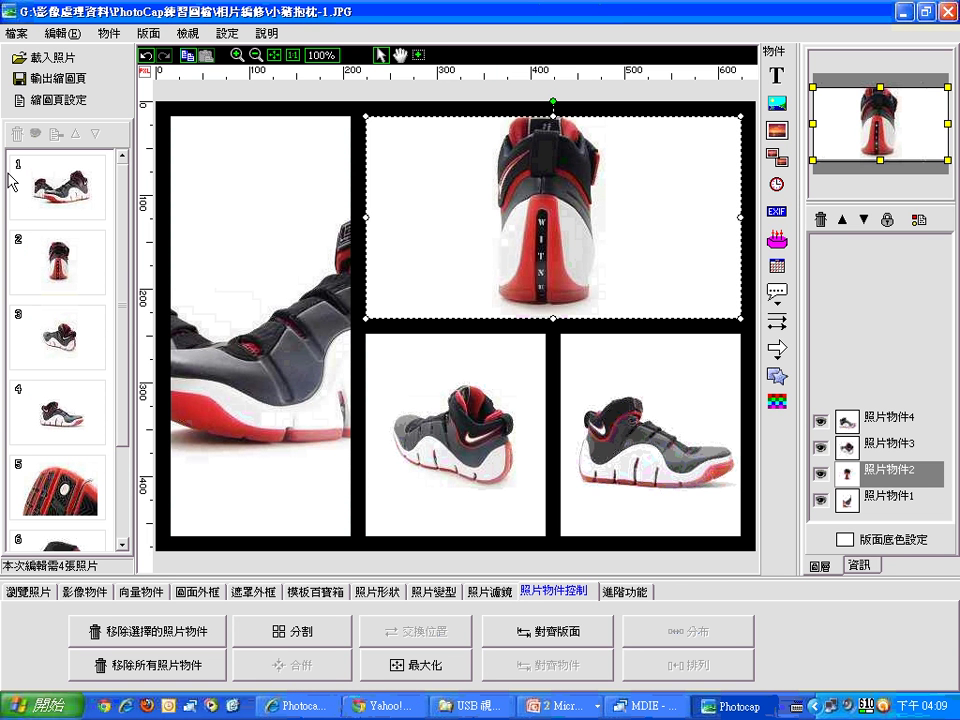
- Reorder the photos so the heel view fills the tall frame and the pair of shoes fills the wide frame
left_click(197, 403)
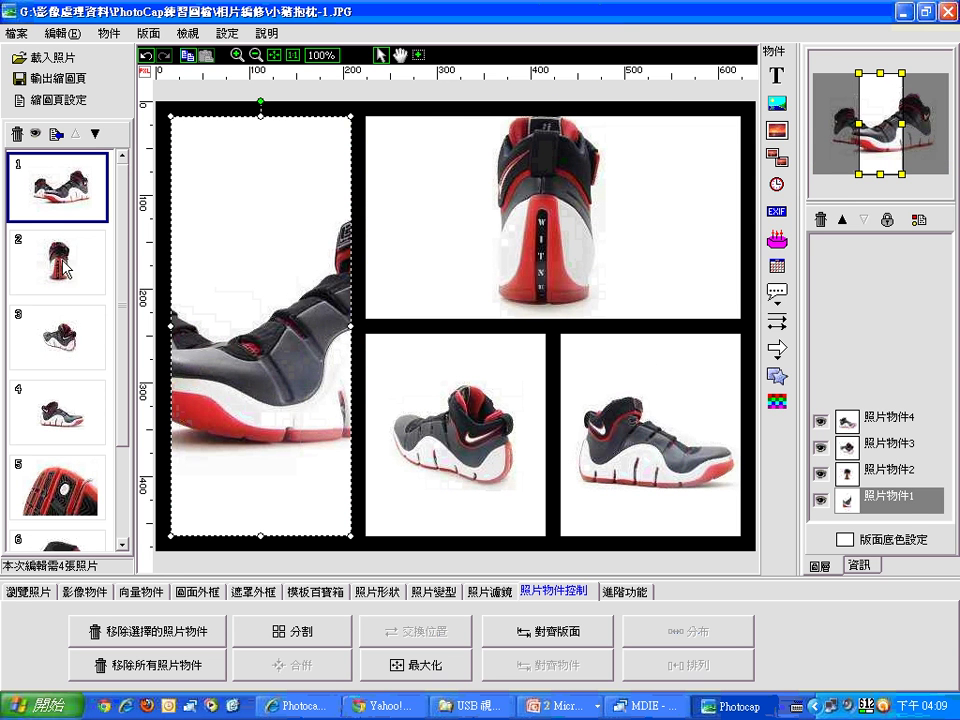
left_click(50, 205)
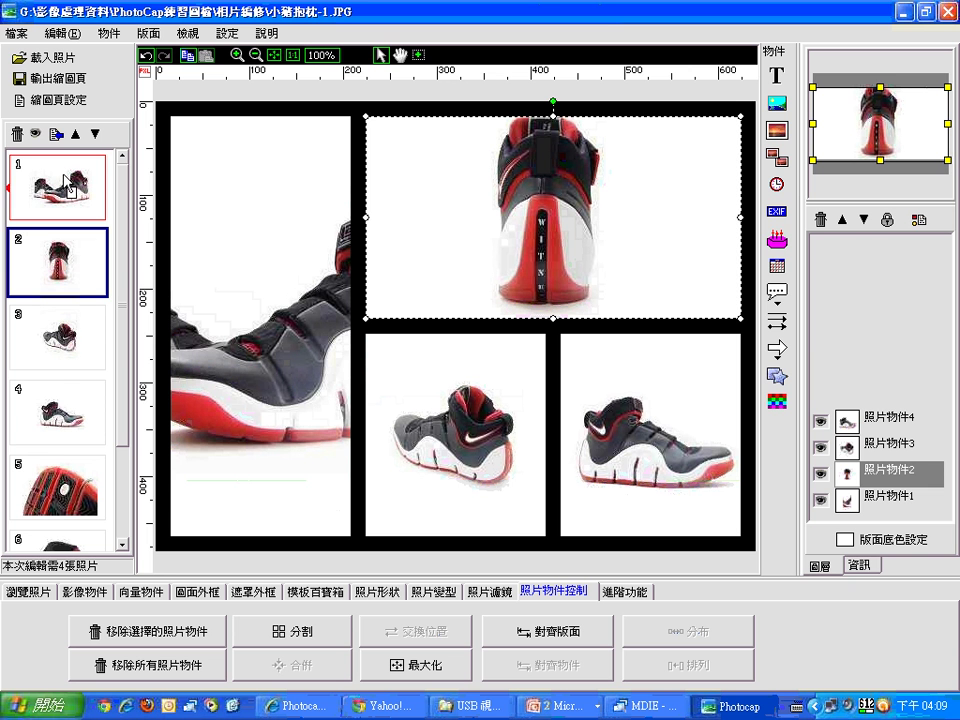
left_click_drag(38, 196, 32, 193)
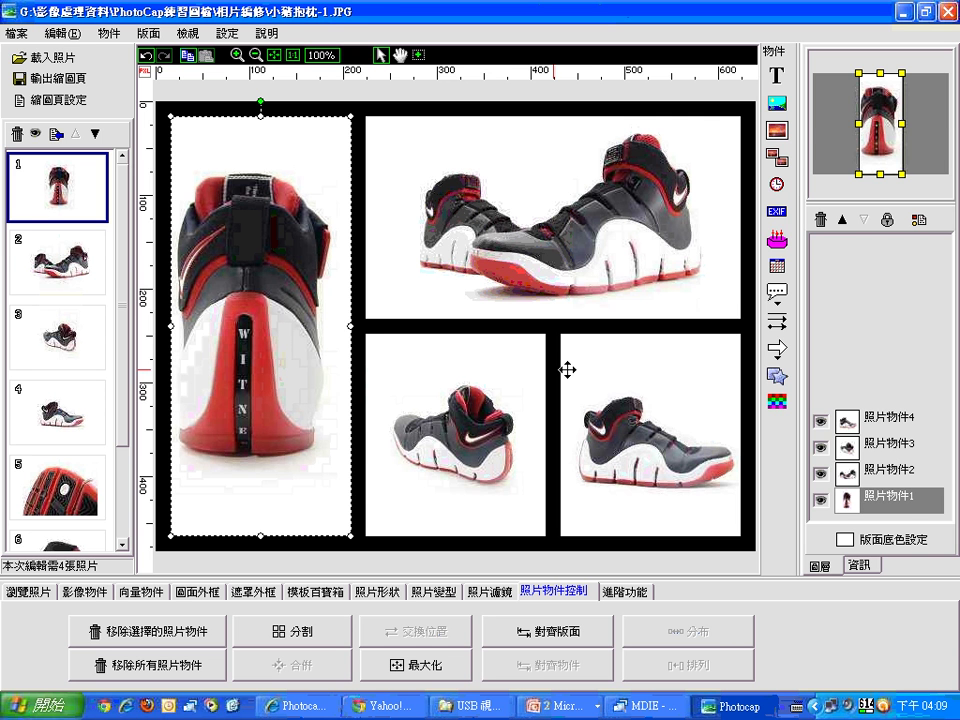
left_click(57, 262)
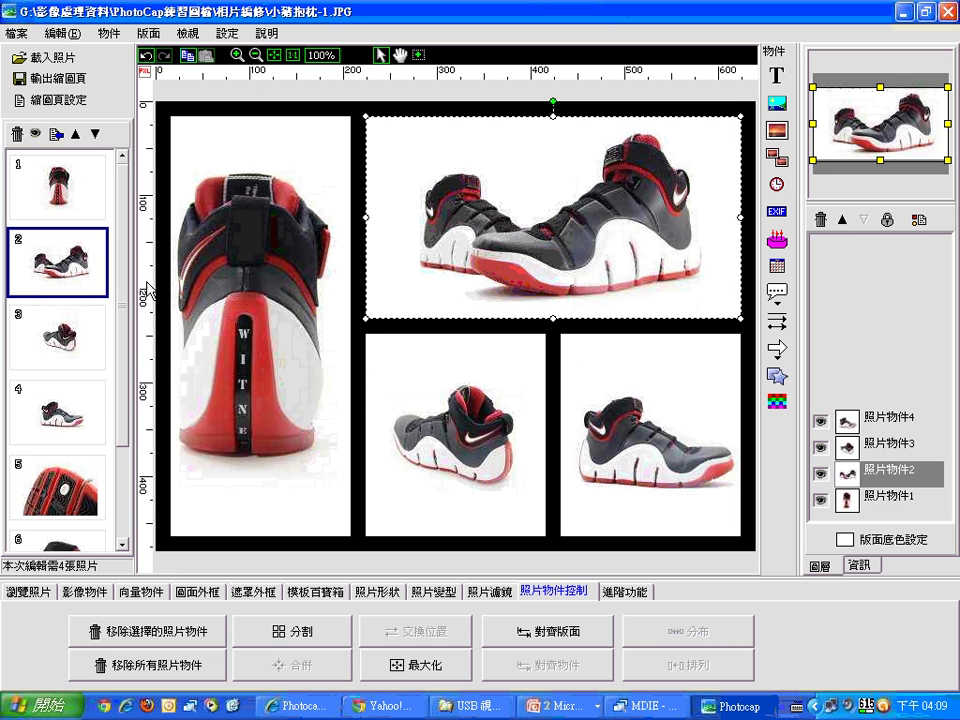
- Shift the heel photo's crop area slightly left and shrink the crop area of the shoe pair photo to enlarge the shoes
left_click(73, 206)
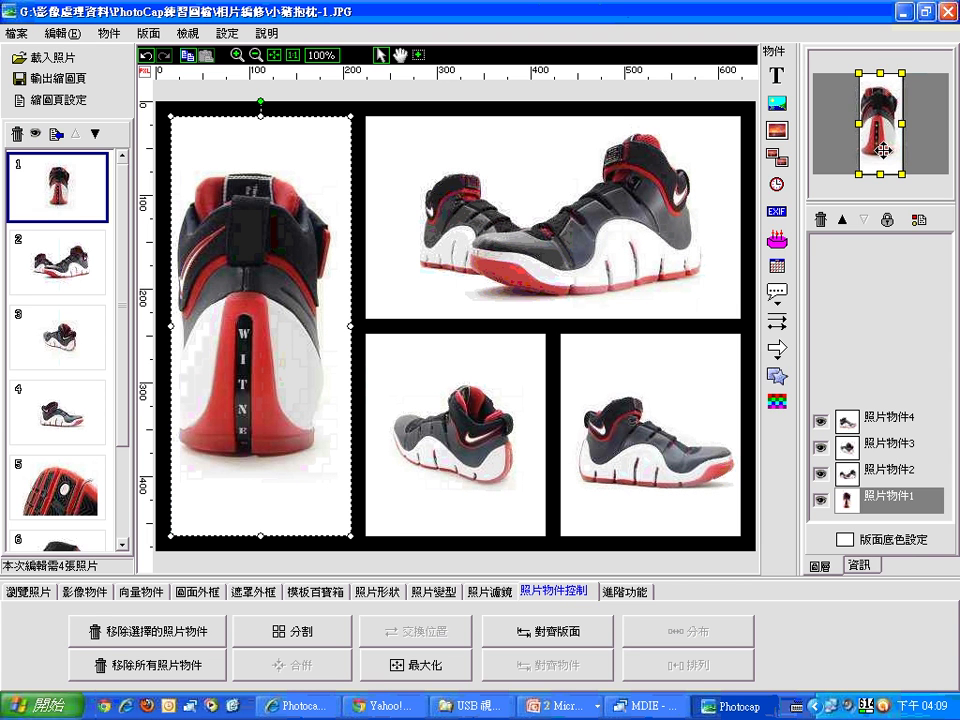
left_click(880, 150)
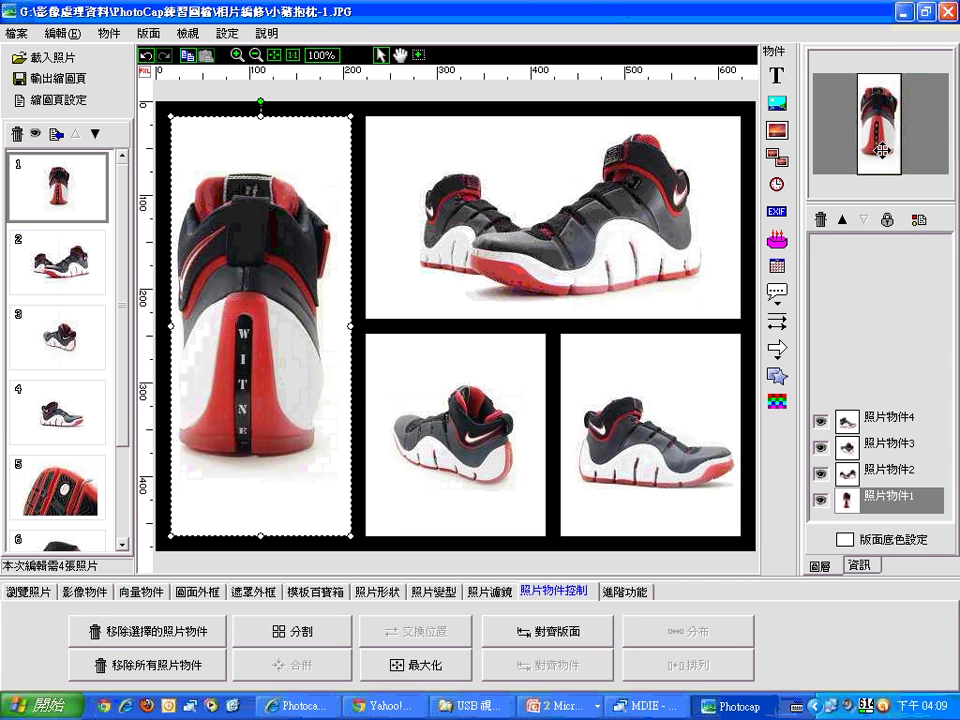
left_click(880, 150)
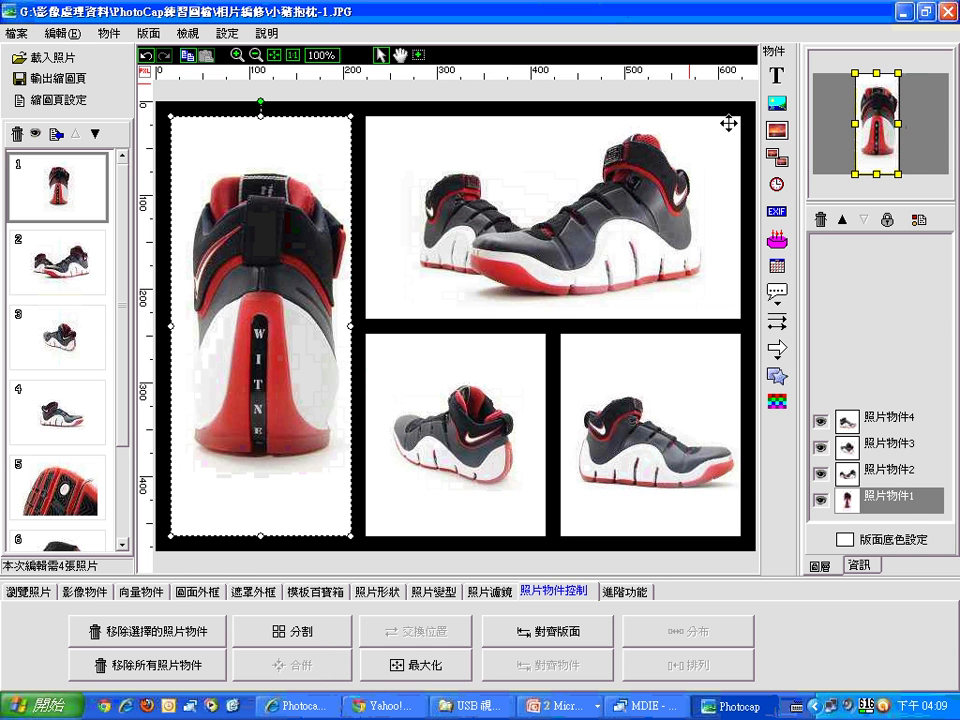
left_click(55, 262)
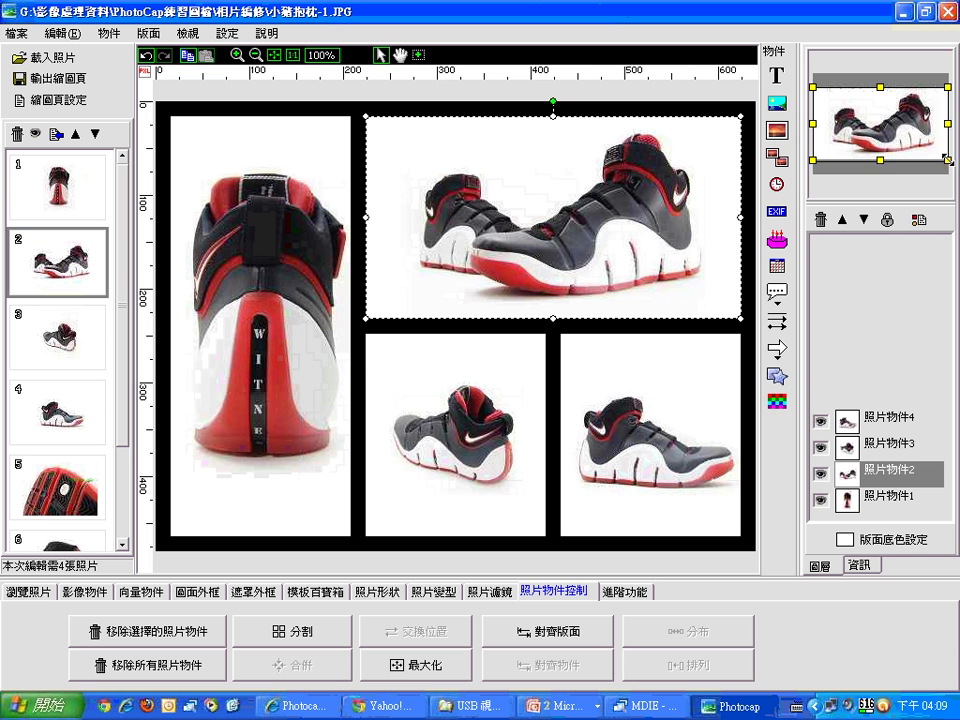
left_click_drag(948, 159, 916, 128)
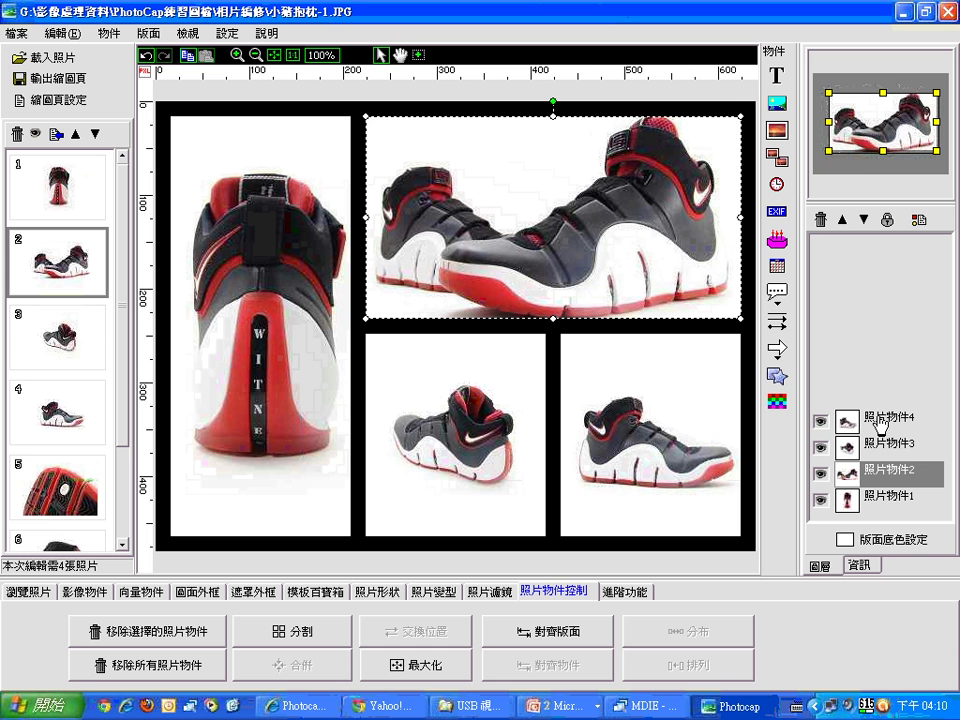
- Move the sole close-up to third place and the strap close-up to fourth place in the photo order
left_click(62, 503)
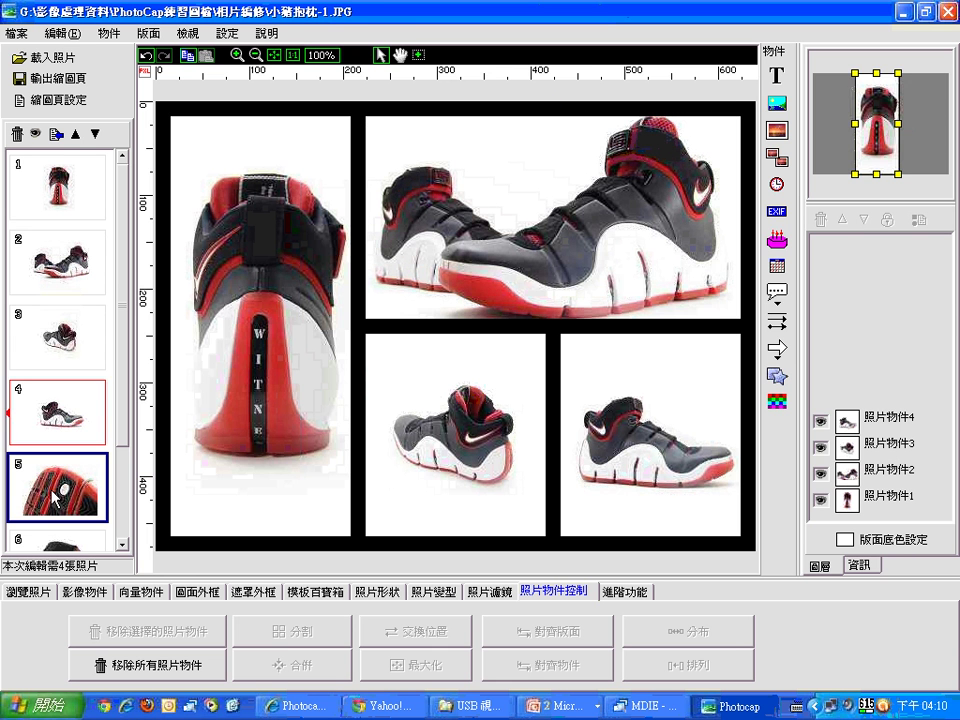
left_click_drag(40, 330, 40, 332)
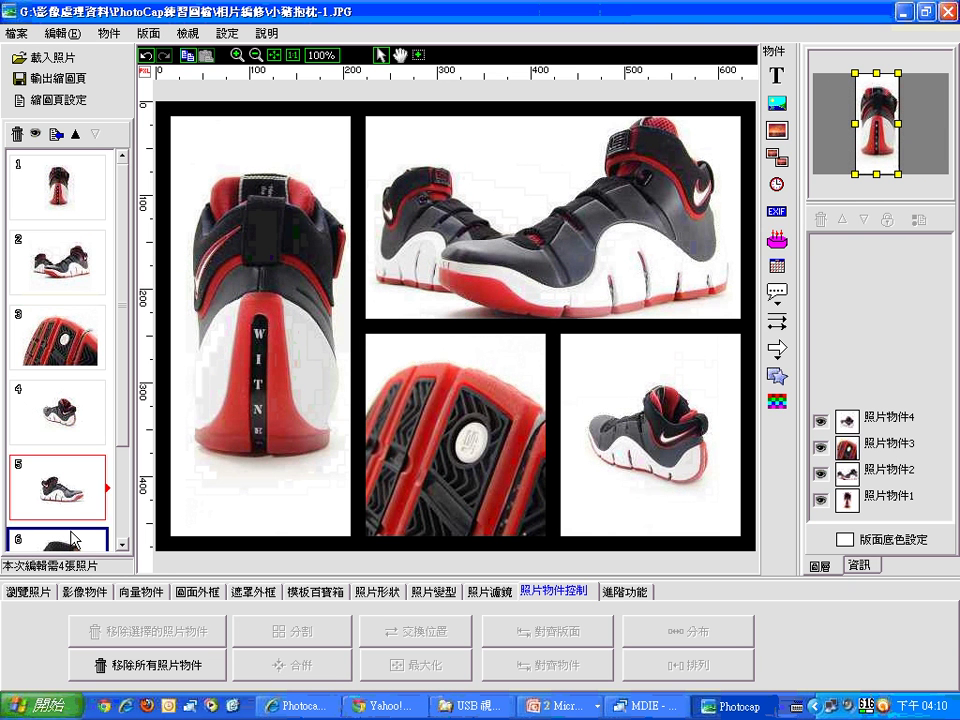
left_click_drag(62, 487, 42, 420)
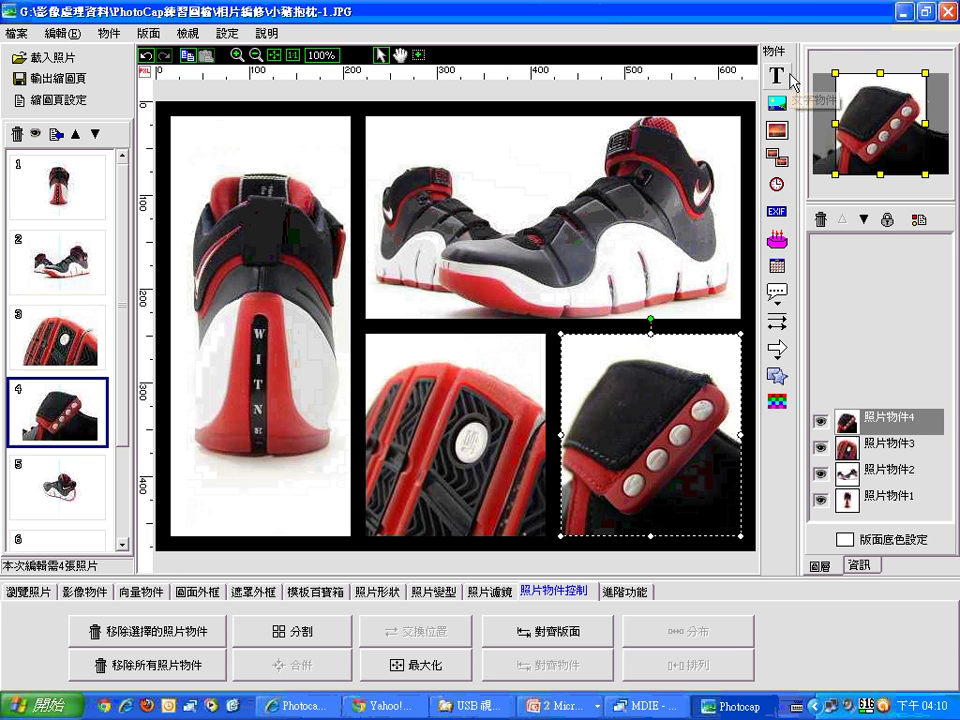
- Add a text object to the page in the white lettering style with an orange outline
left_click(777, 76)
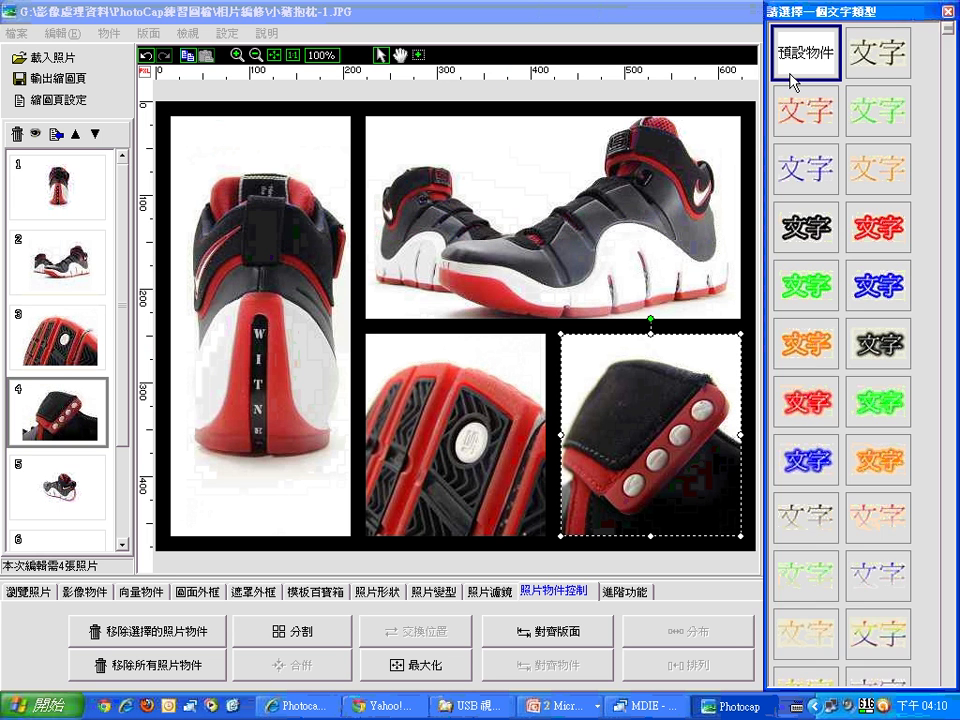
left_click(791, 76)
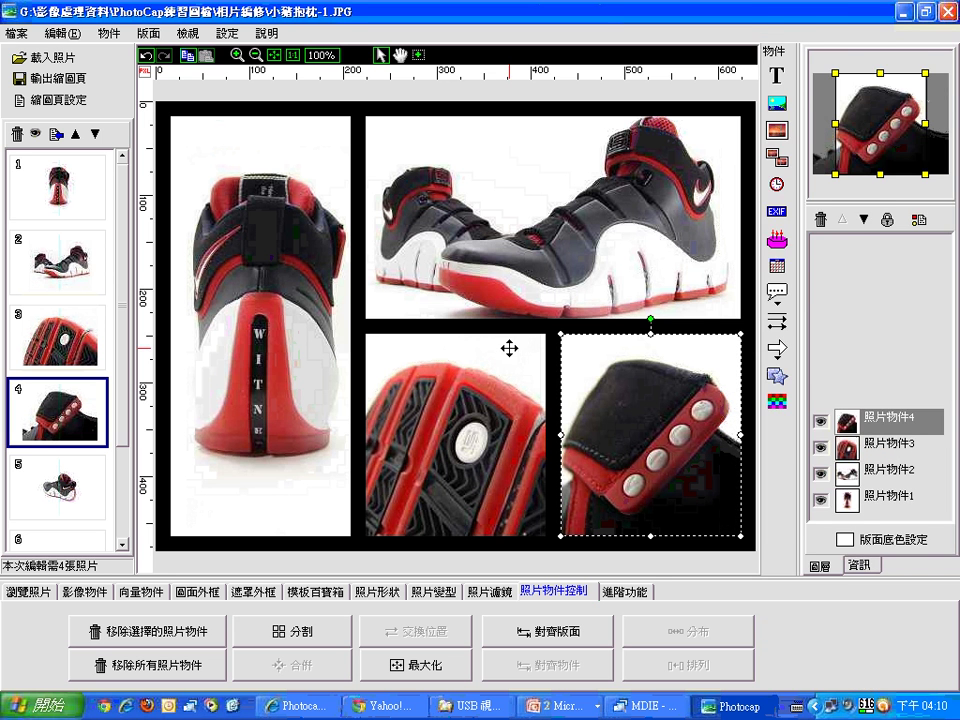
left_click(777, 76)
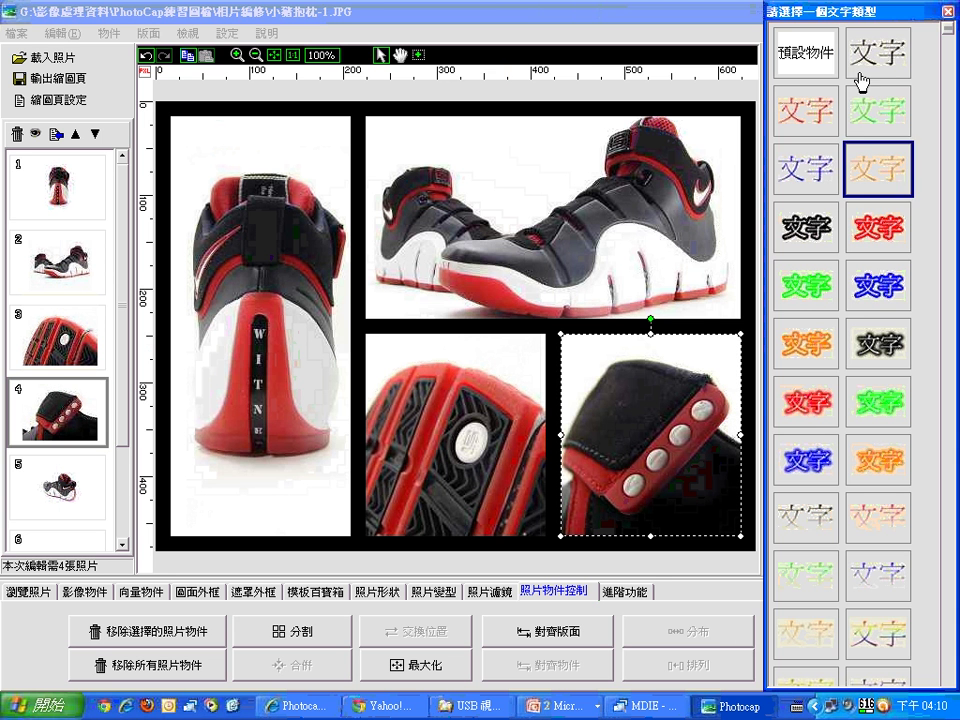
left_click(803, 347)
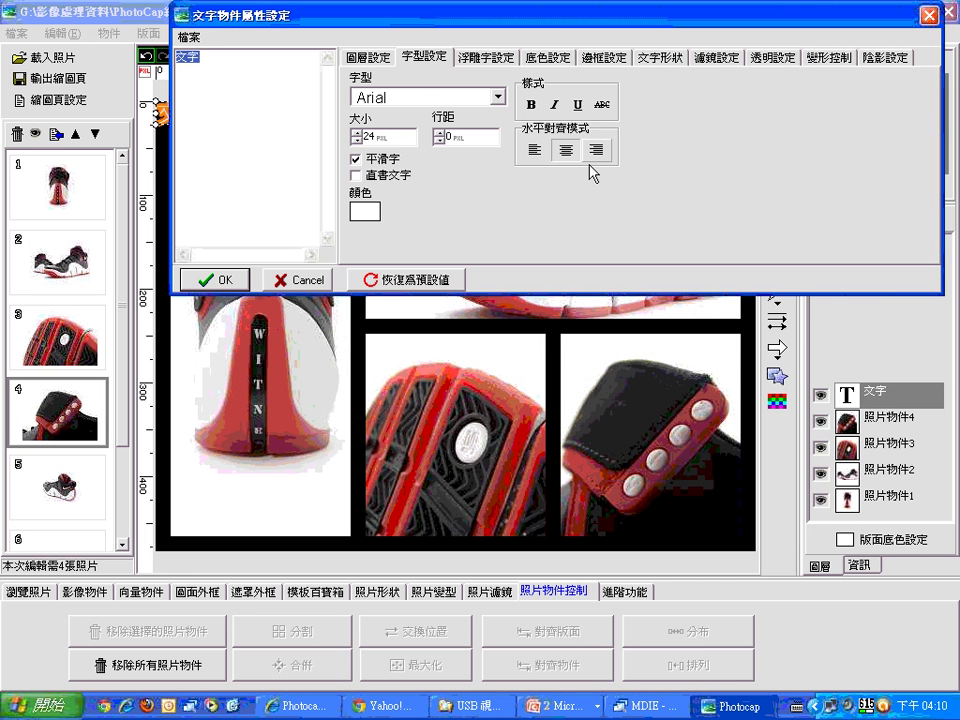
type("N")
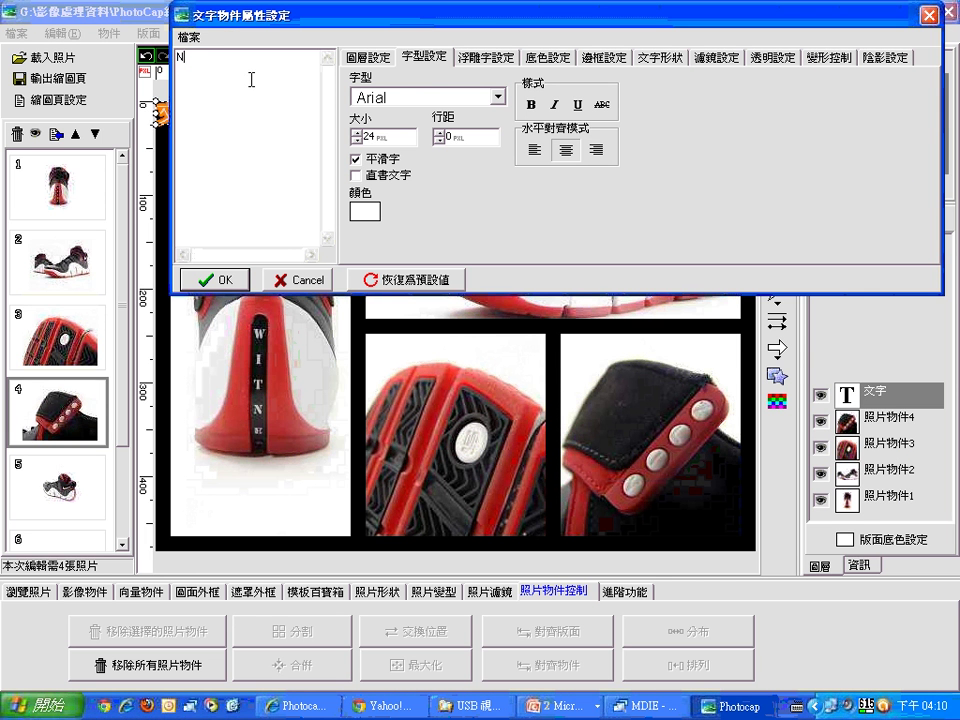
type("IKE")
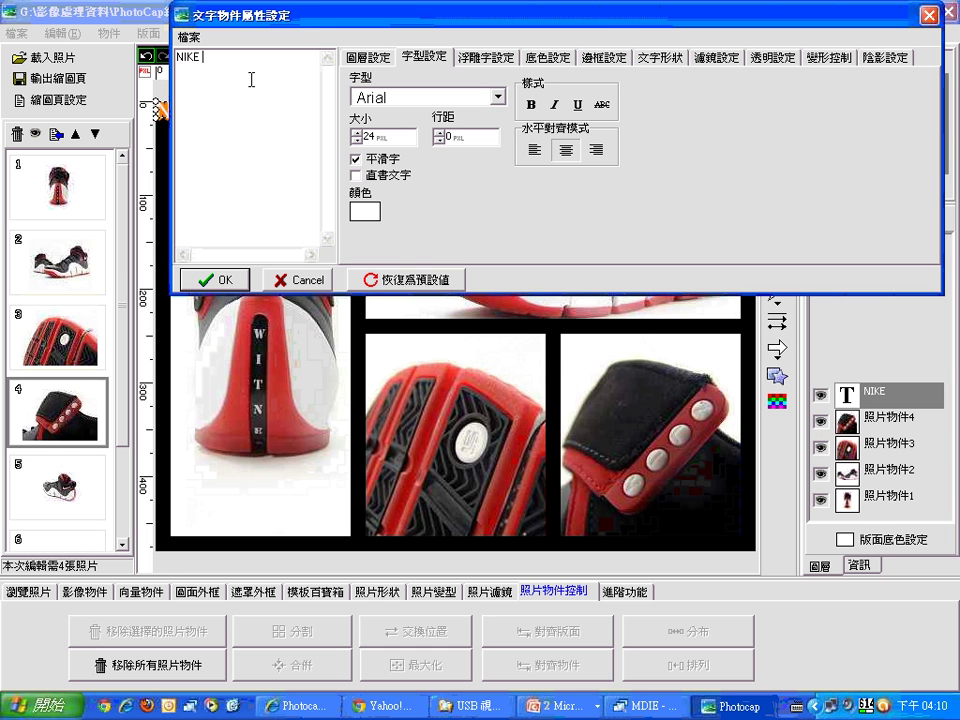
key("BackSpace")
key("BackSpace")
key("BackSpace")
key("BackSpace")
key("BackSpace")
- Enter White/Balance as the text and set its font to Arial Black
type("White")
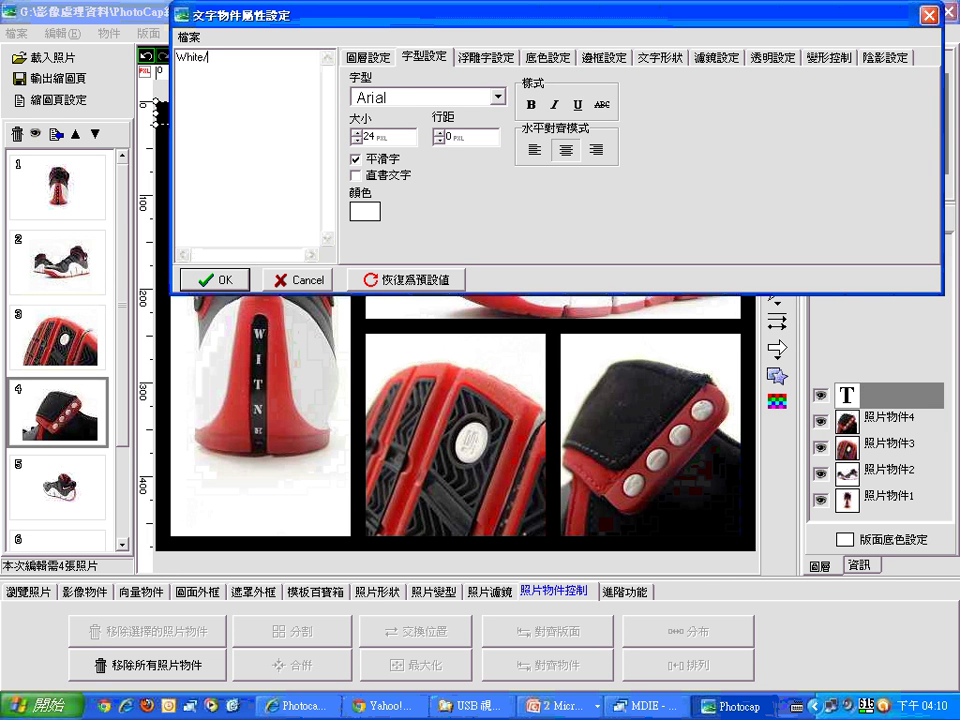
type("/Ban")
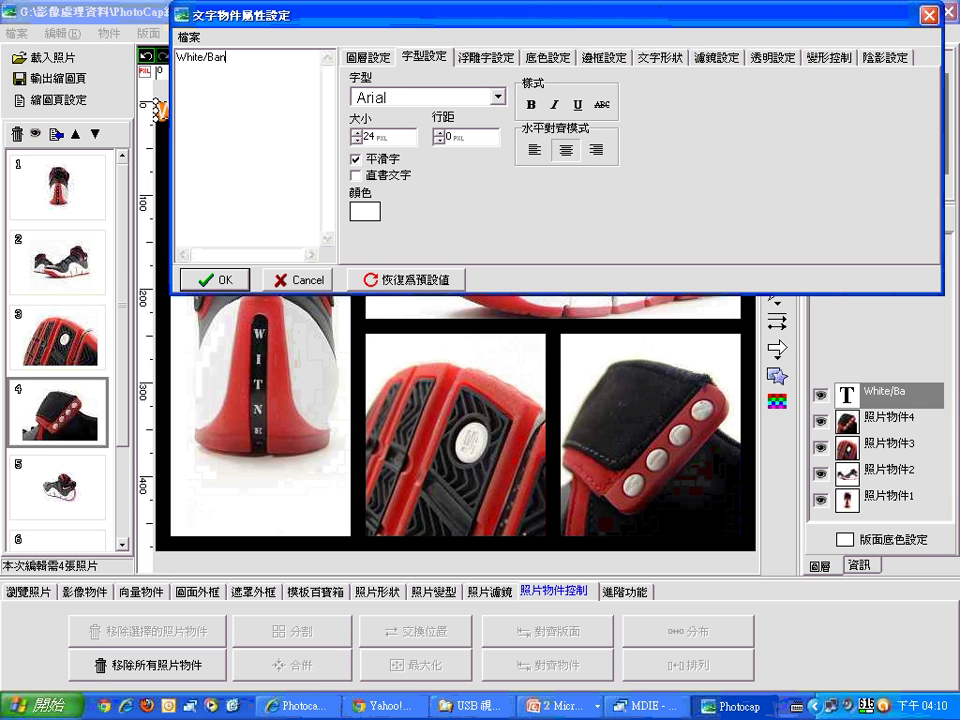
key("BackSpace")
type("lance")
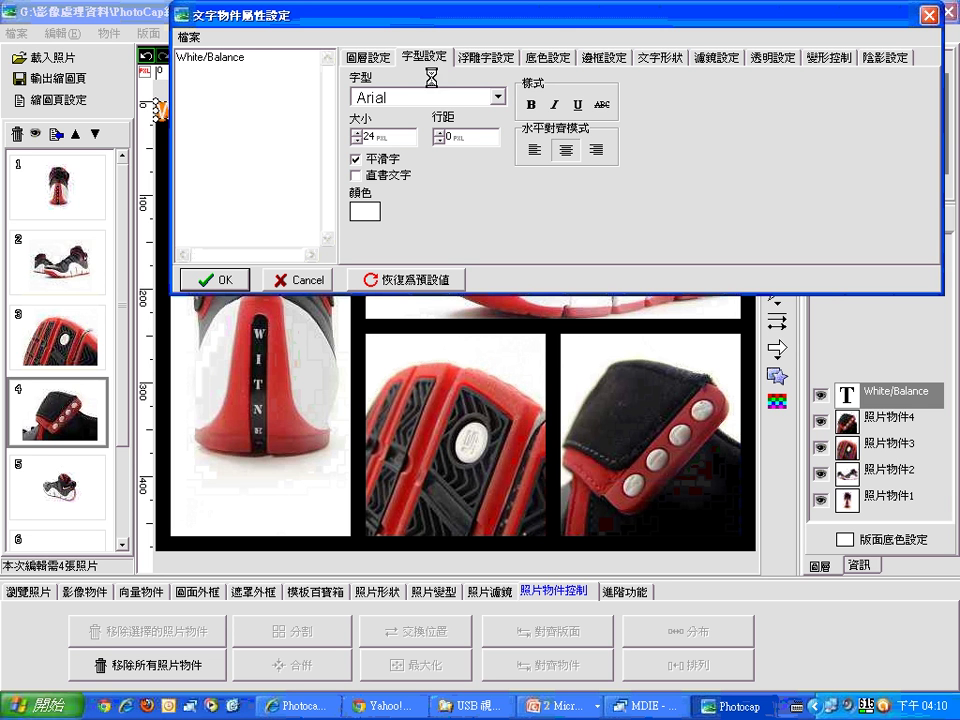
left_click(437, 101)
left_click(400, 129)
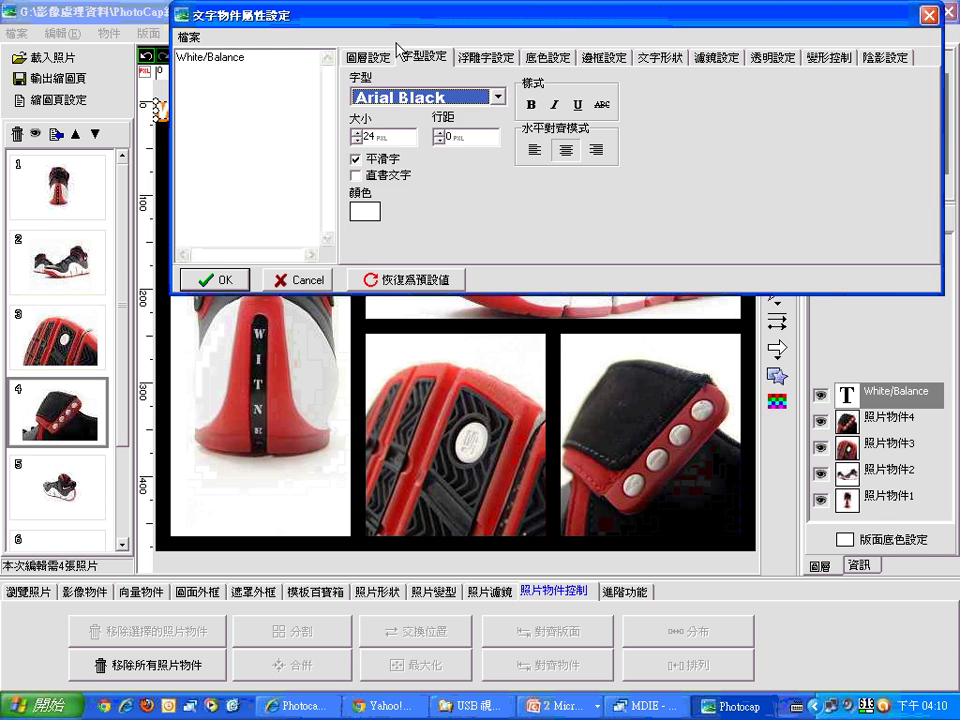
- Set the text size to 40 px and place the heading across the upper part of the heel and shoe pair photos
left_click_drag(391, 16, 626, 13)
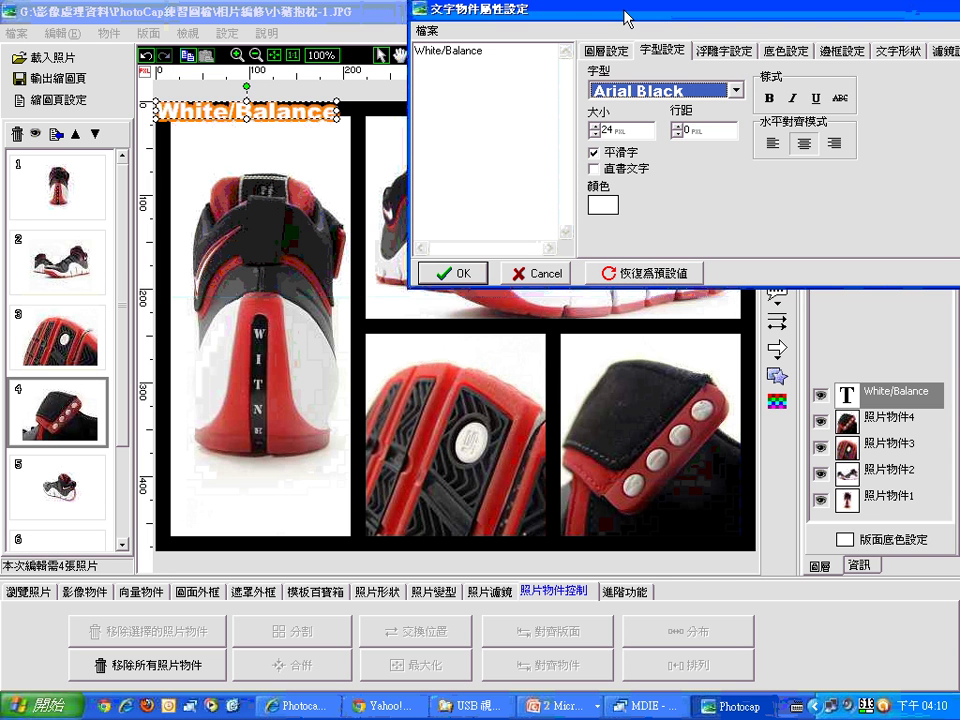
double_click(603, 131)
type("40")
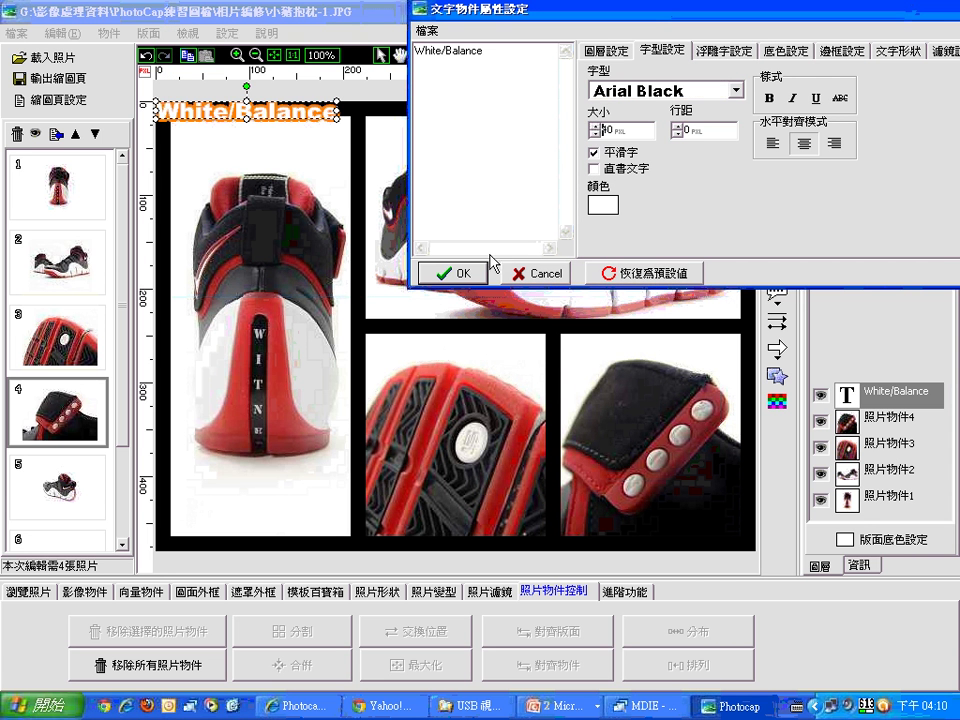
left_click(464, 274)
left_click_drag(377, 118, 399, 146)
left_click(608, 103)
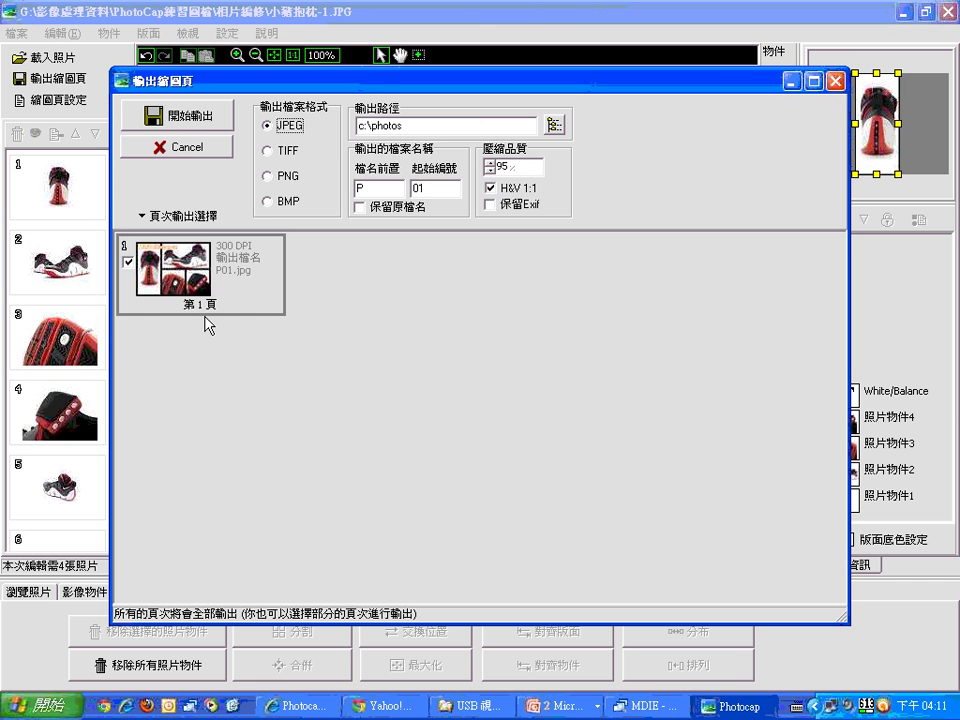
- Check the thumbnail page export settings and the page preview, and leave without exporting
left_click(208, 289)
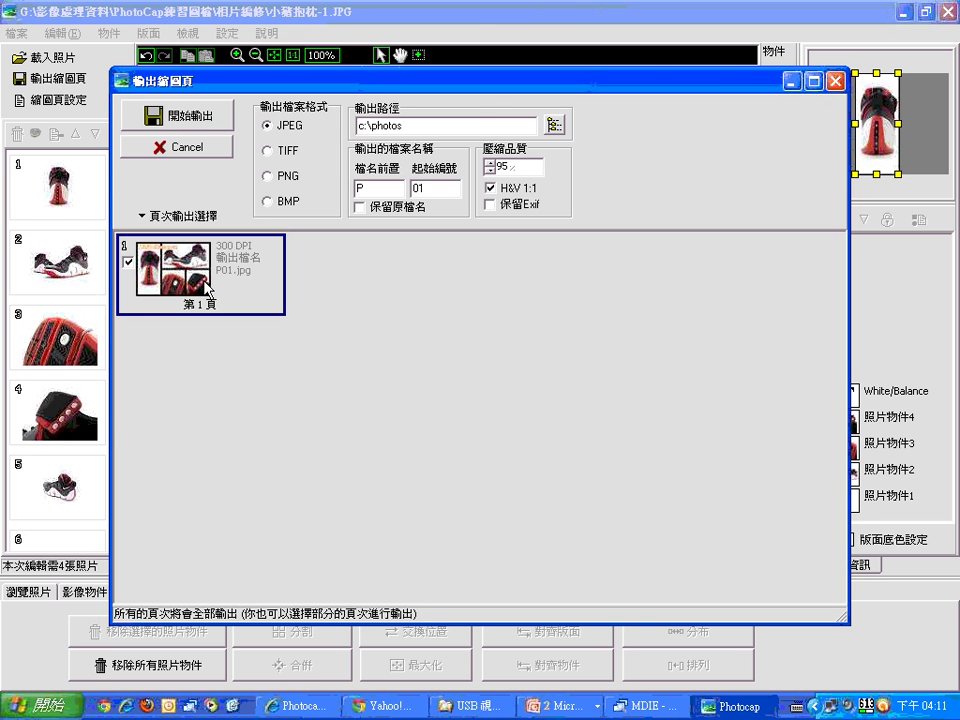
key("Escape")
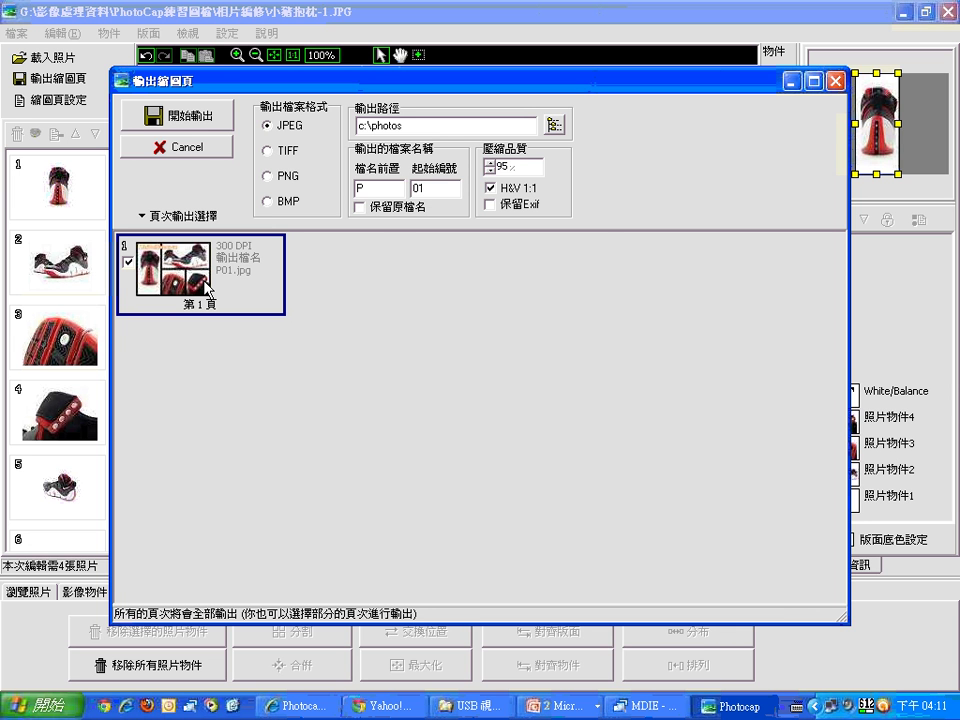
left_click(835, 81)
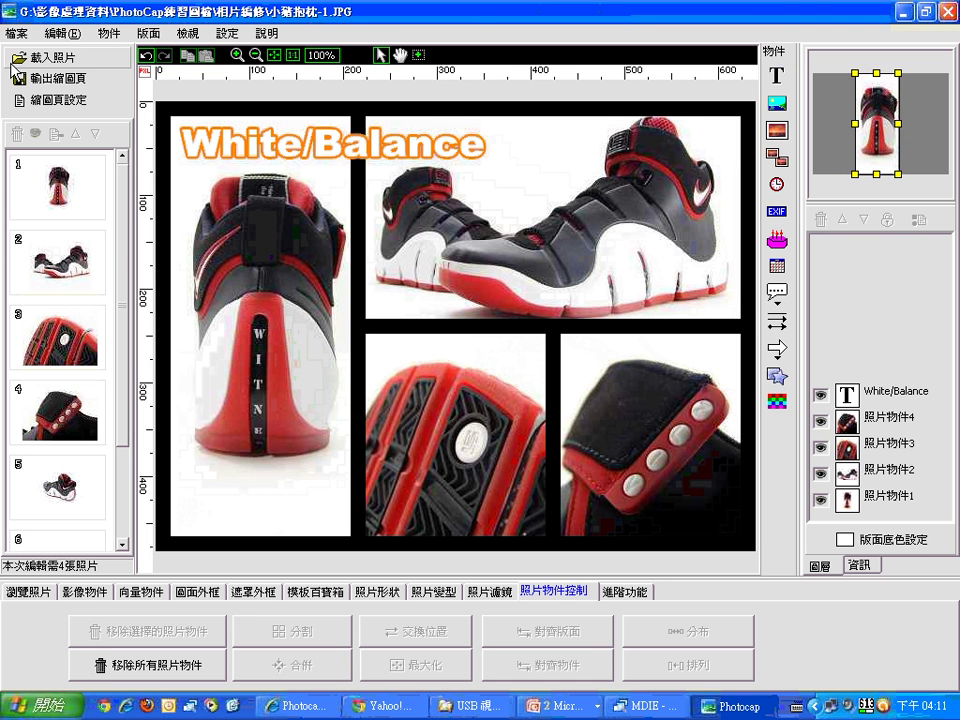
left_click(16, 32)
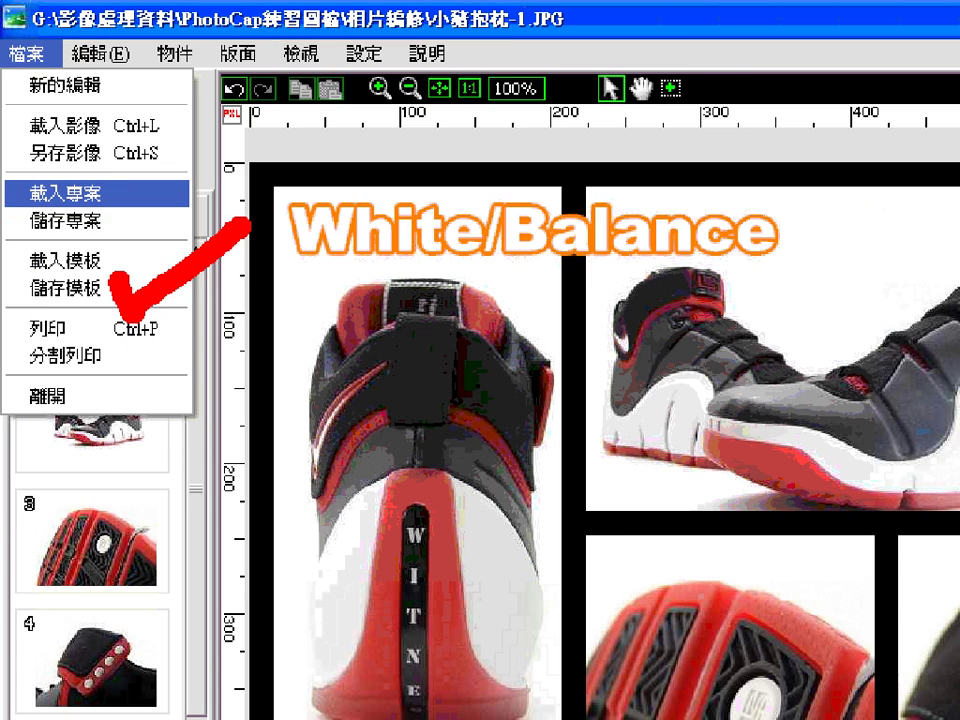
left_click(85, 241)
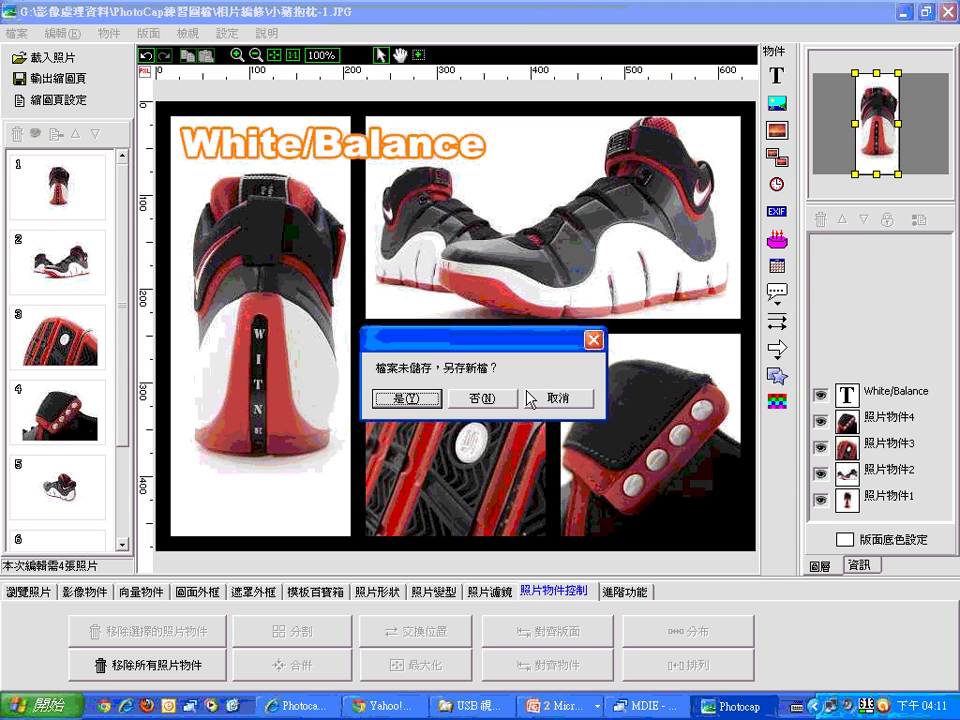
left_click(560, 398)
- Save the page layout as a template named nike in the Template folder
left_click(16, 33)
left_click(52, 181)
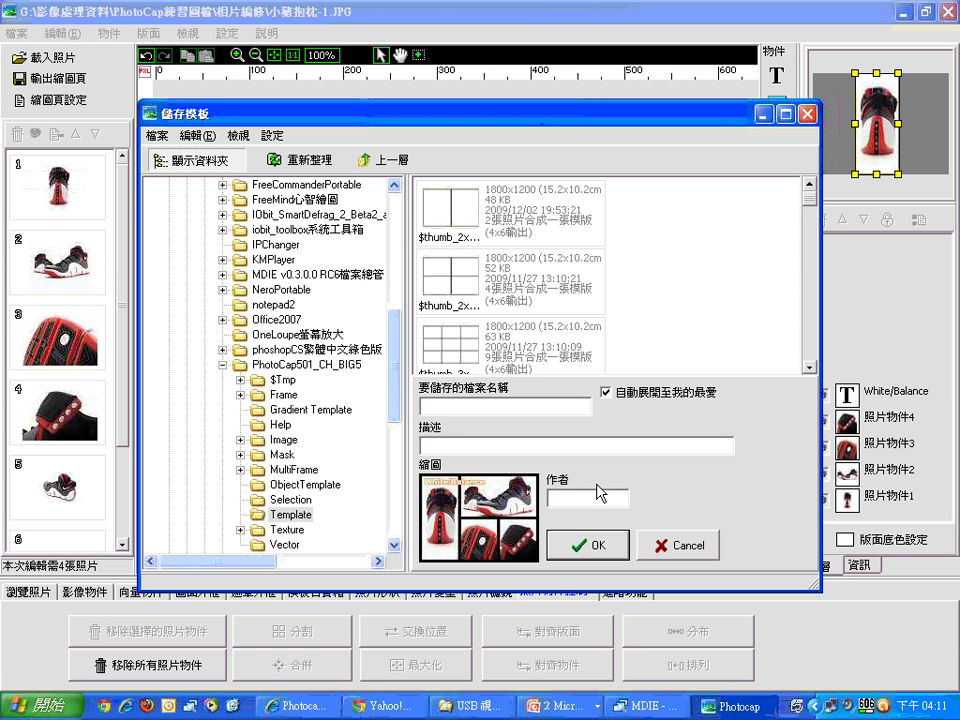
left_click(554, 401)
type("ㄘ")
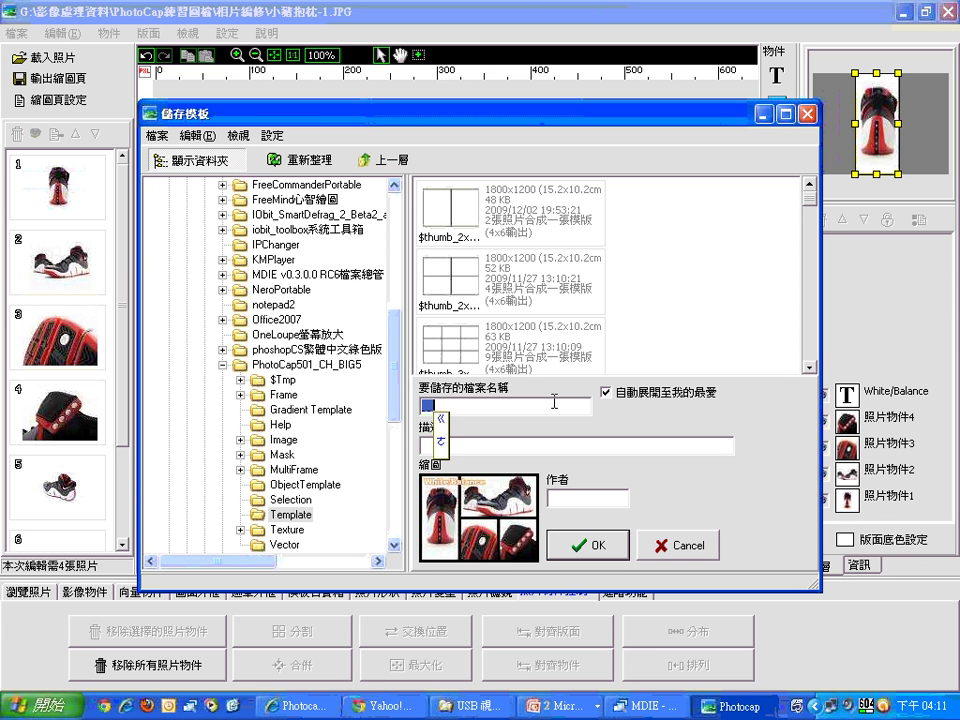
key("Escape")
type("nik")
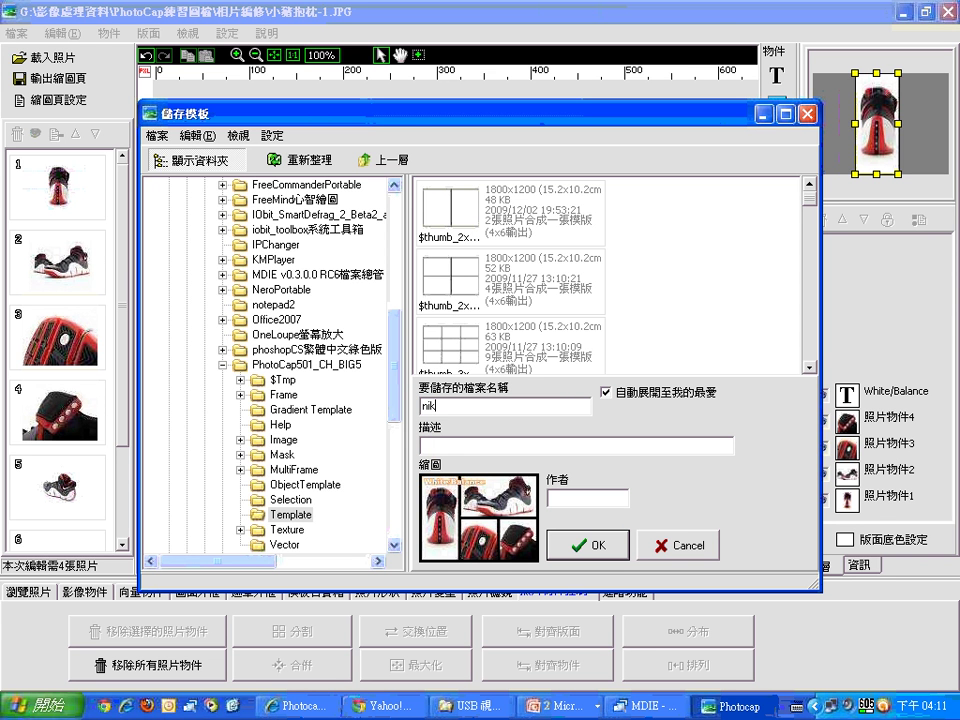
type("e")
left_click(605, 550)
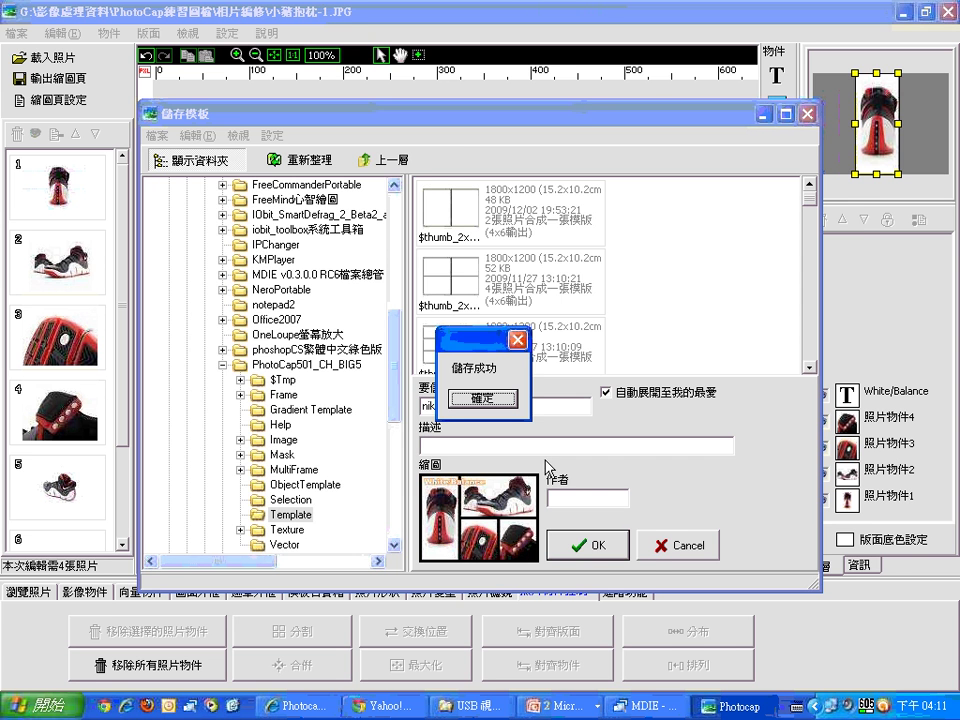
left_click(500, 404)
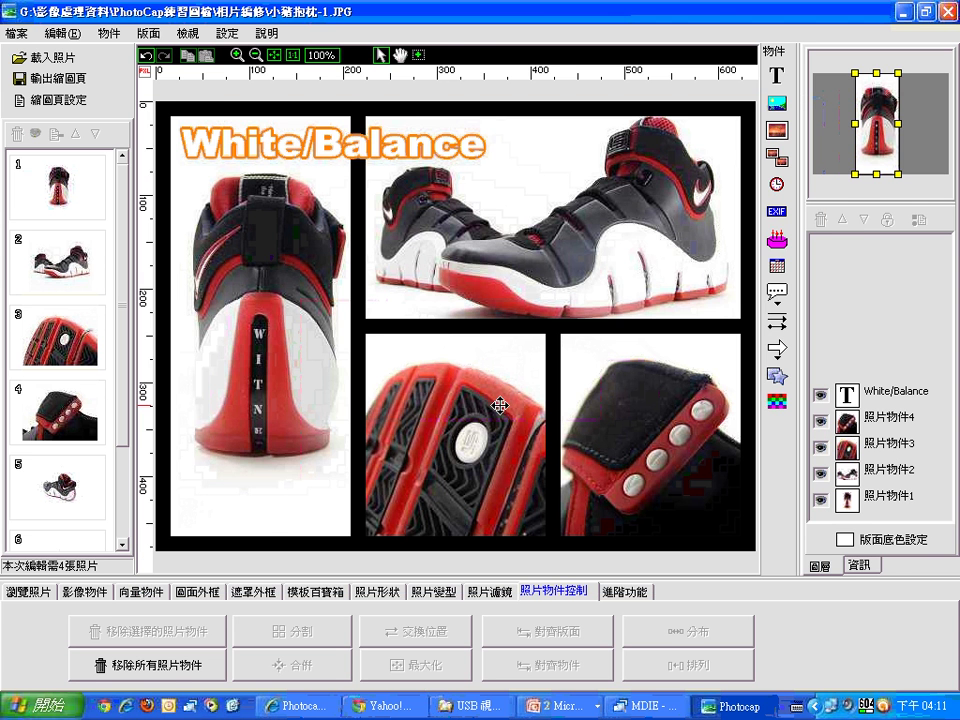
- Close the current thumbnail page and start a new one from the nike.pdt template
left_click(947, 12)
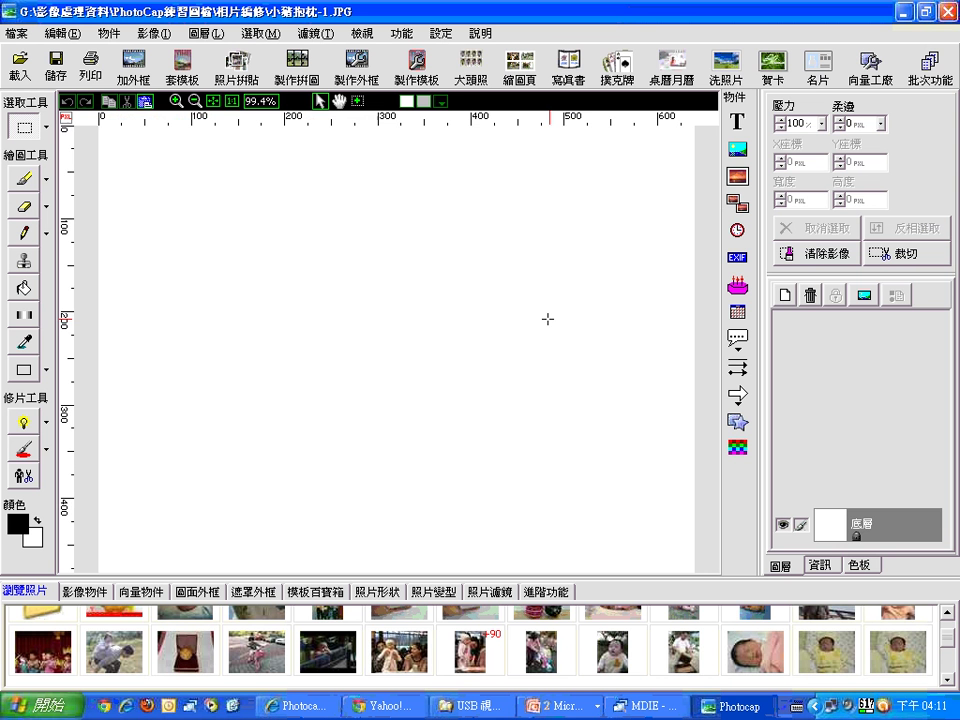
left_click(528, 66)
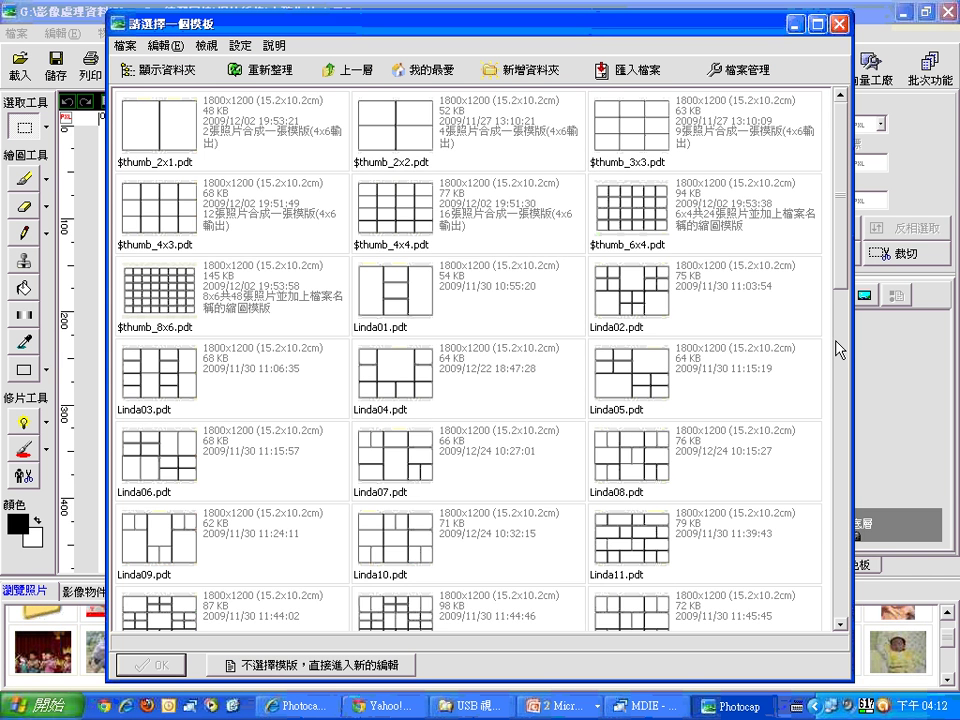
left_click(840, 345)
left_click_drag(842, 350, 852, 508)
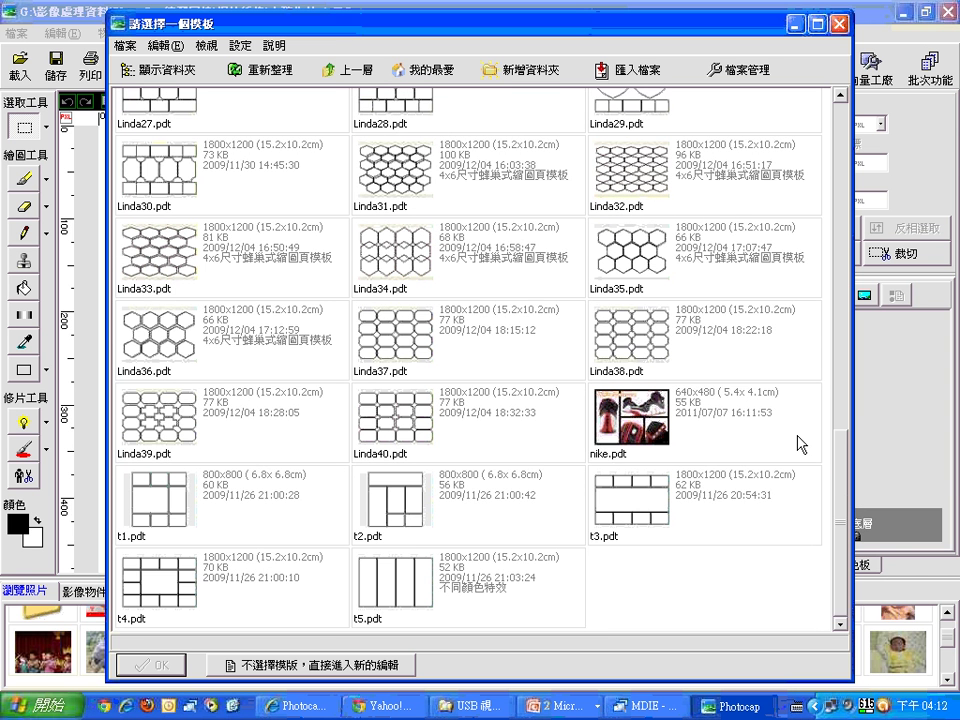
left_click(742, 400)
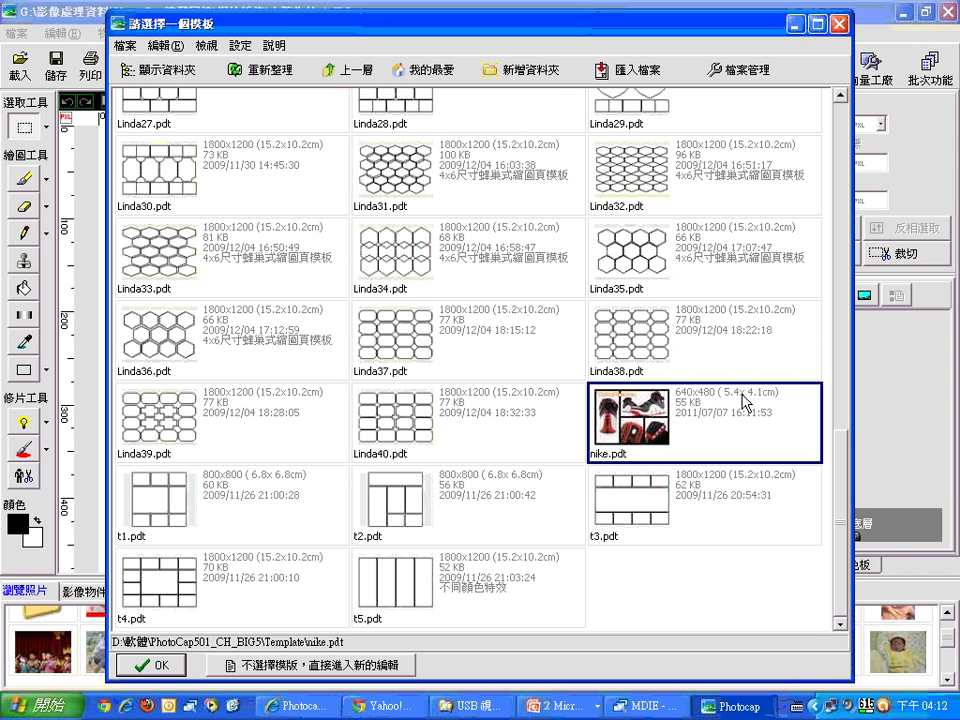
left_click(155, 665)
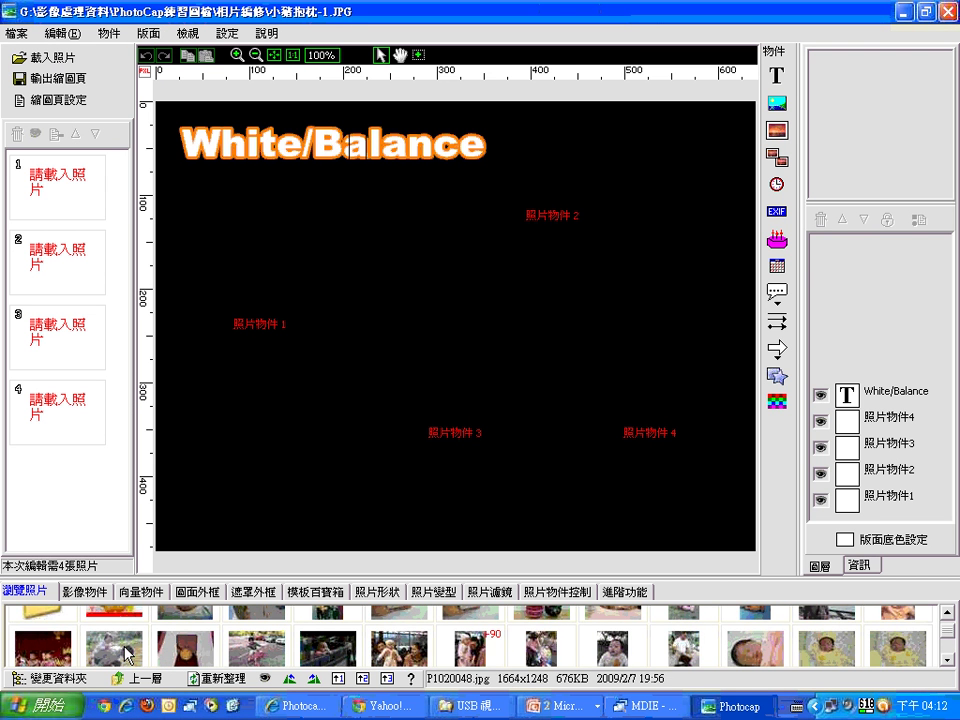
- Fill frames 1 to 4 with the bicycle photo, the family photo, the baby in a vest and the sleeping newborn
left_click_drag(243, 647, 287, 349)
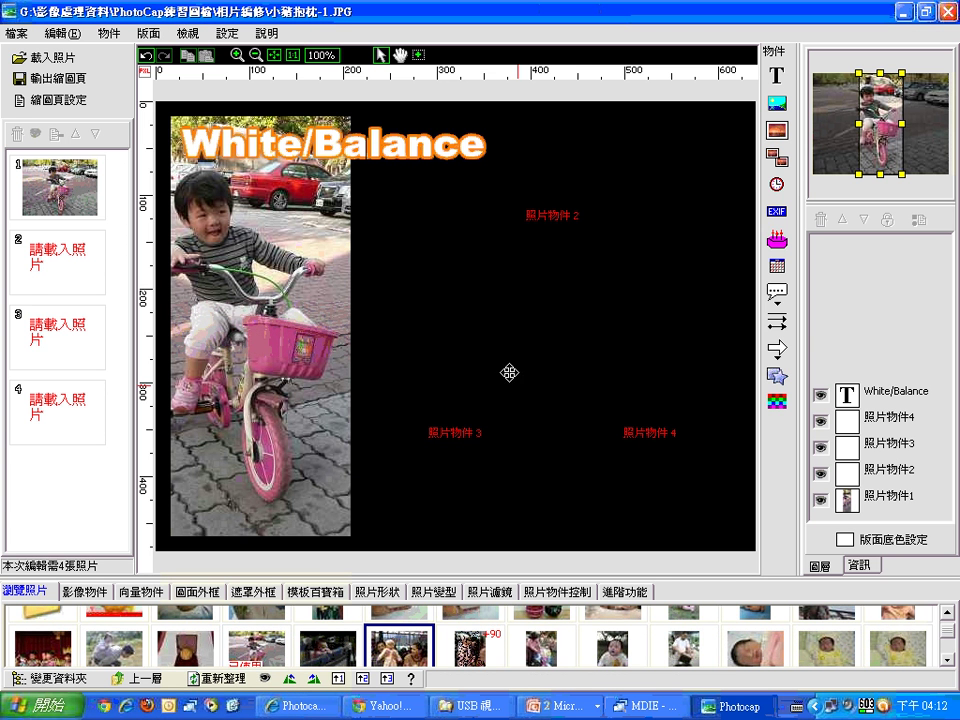
left_click_drag(430, 630, 493, 268)
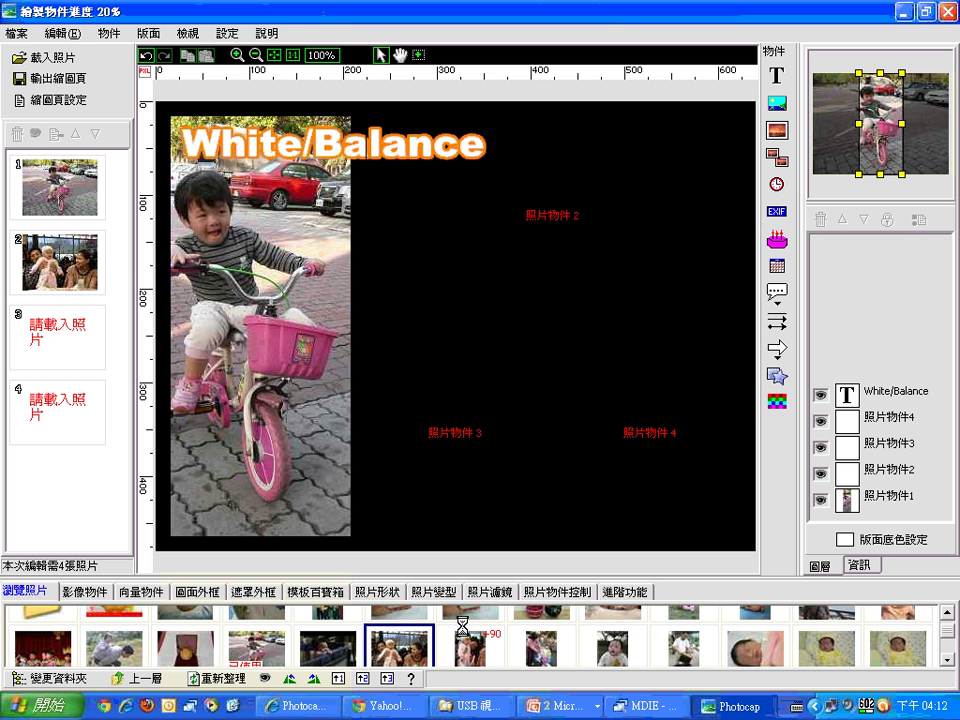
left_click_drag(613, 648, 480, 484)
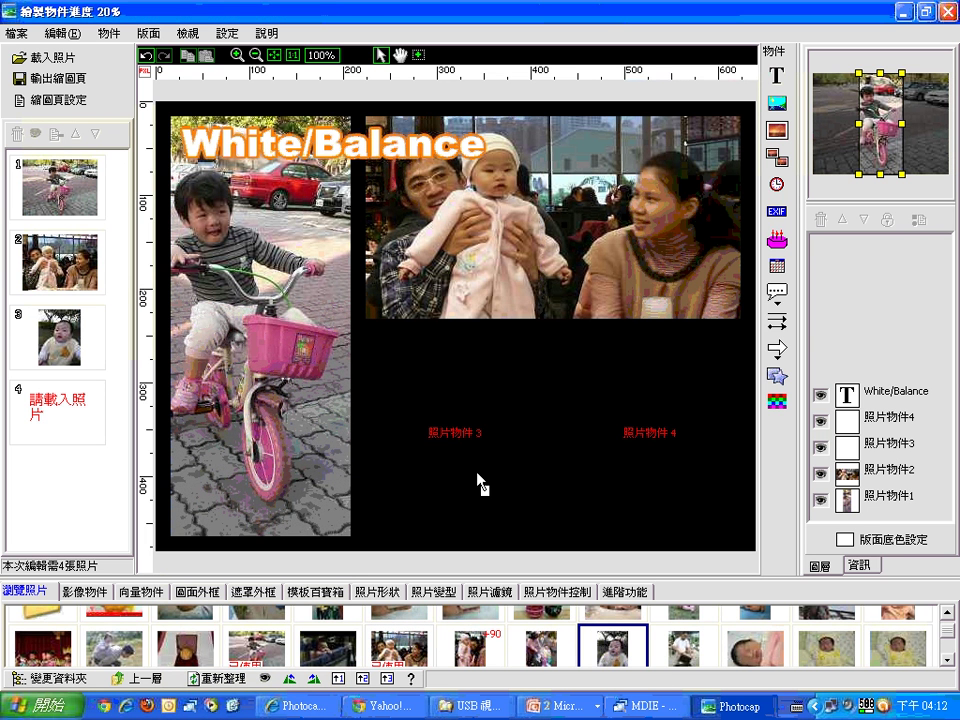
left_click_drag(775, 663, 643, 459)
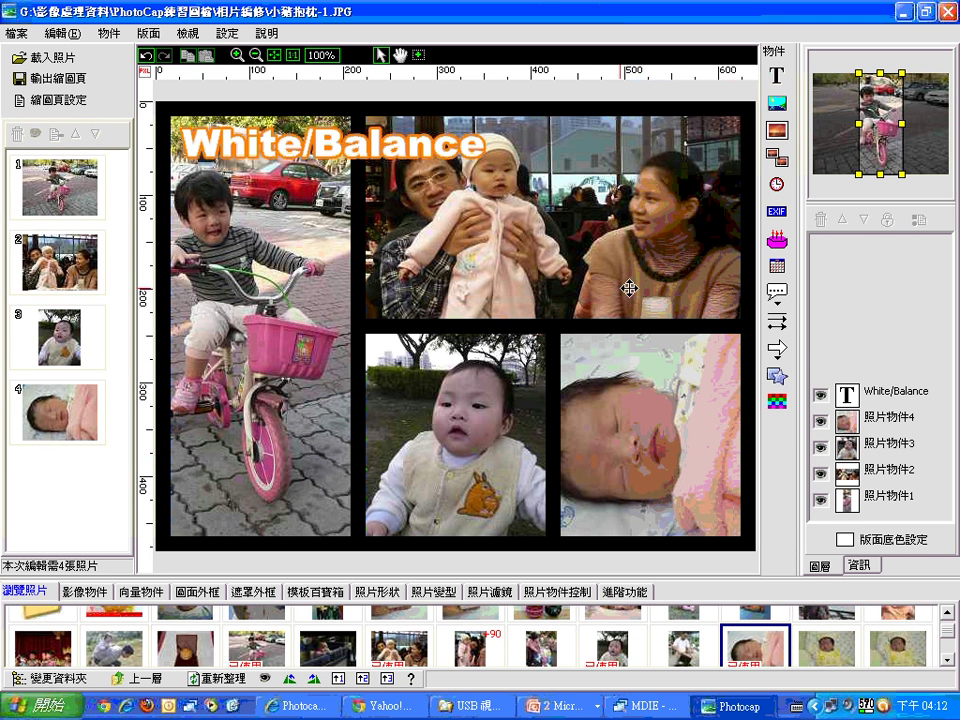
- Try the circular photo shape with a simple red border on the family photo in the wide frame, and undo it
left_click(449, 237)
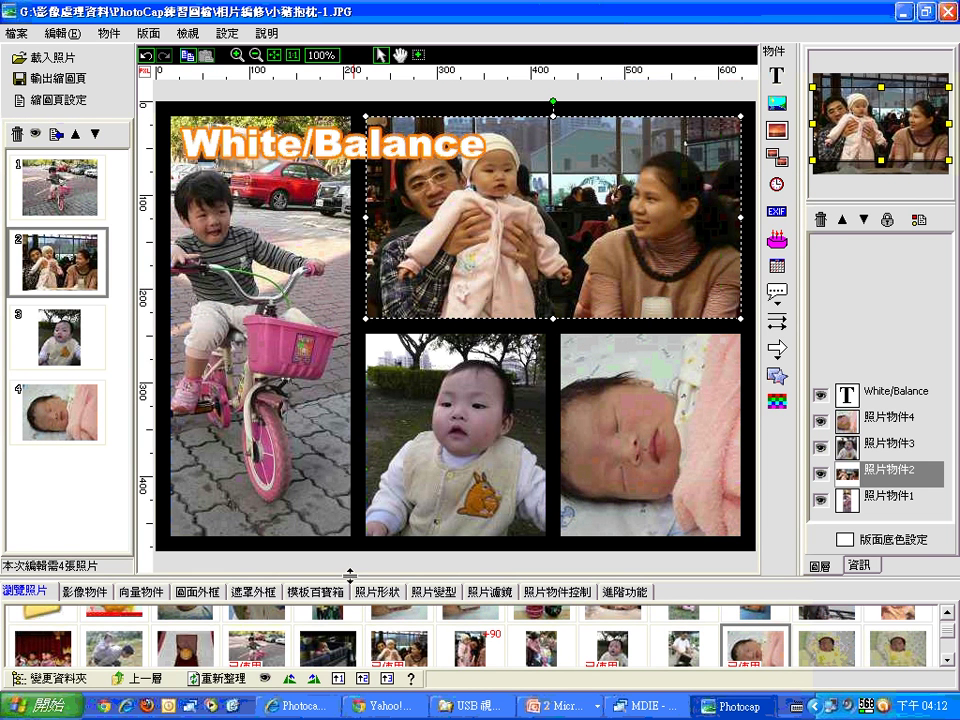
left_click(379, 592)
left_click_drag(222, 636, 462, 220)
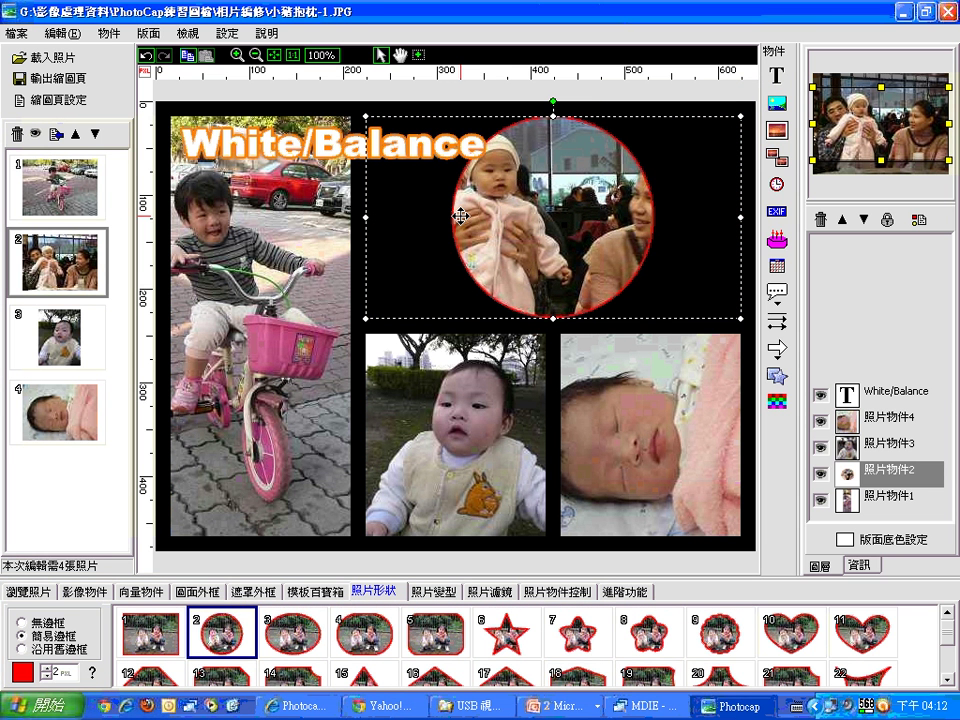
key("ctrl+z")
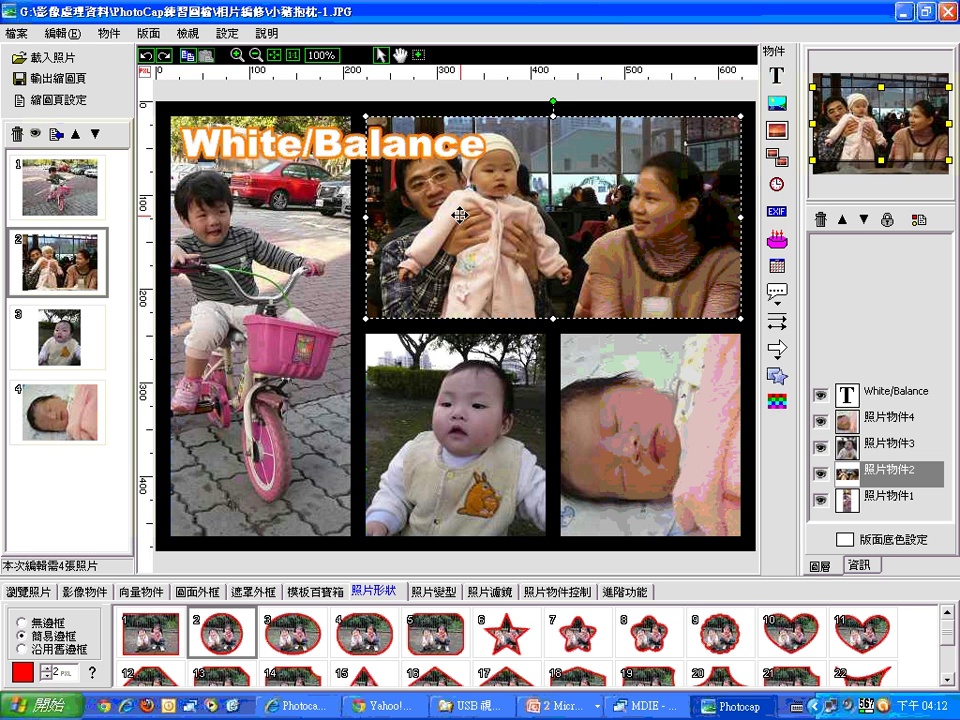
- Switch to the PowerPoint slide 自製縮圖頁範本 to compare the sample template with its finished page, and return to PhotoCap
left_click(560, 706)
left_click(600, 664)
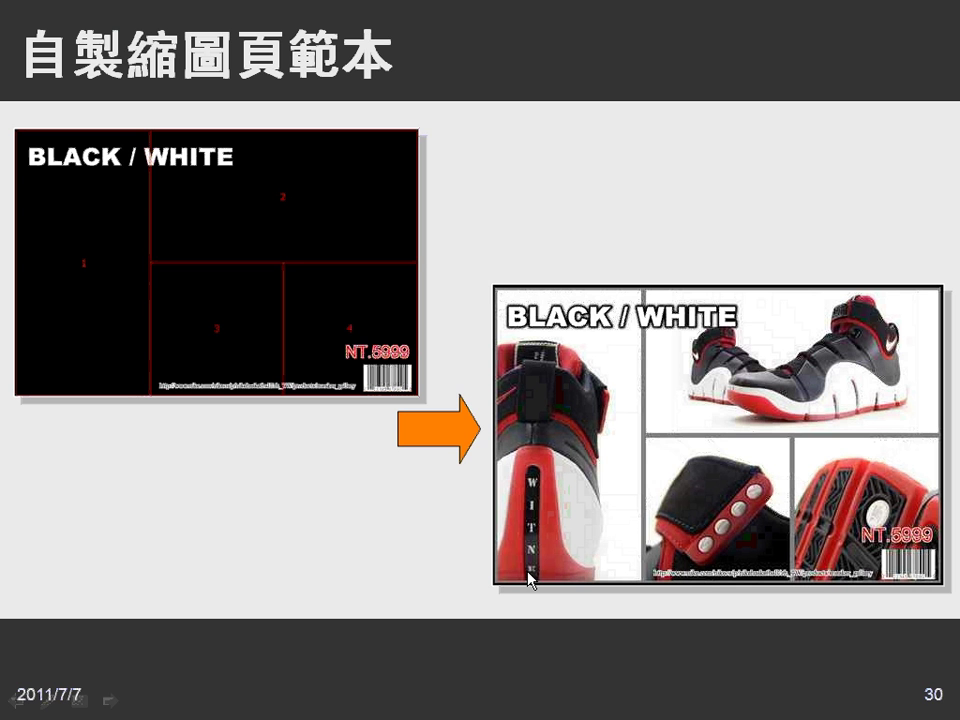
left_click(274, 641)
key("alt+Tab")
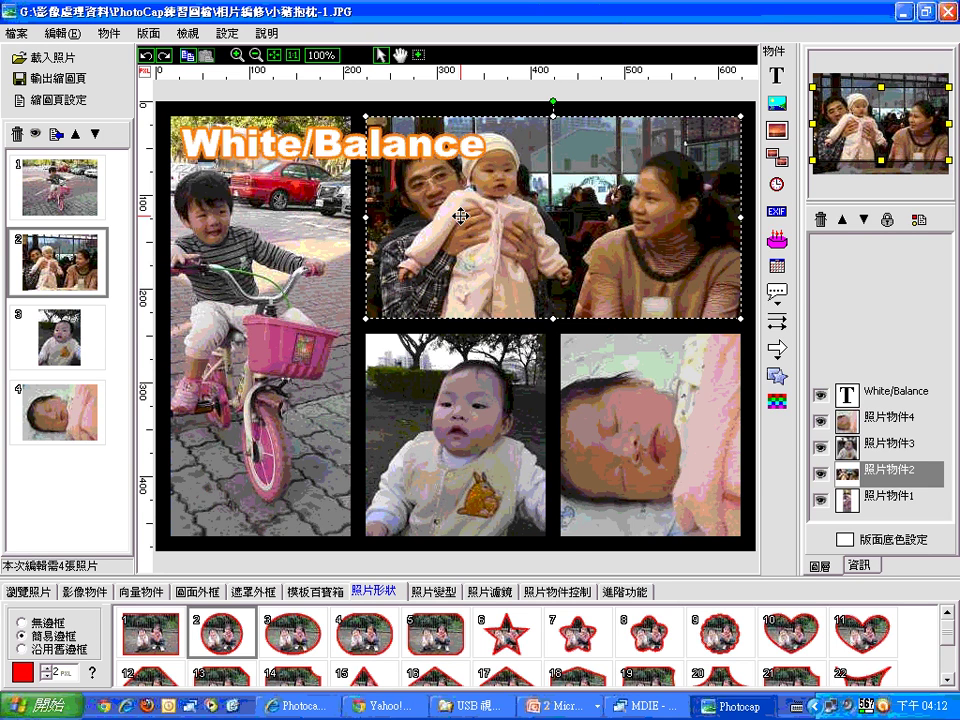